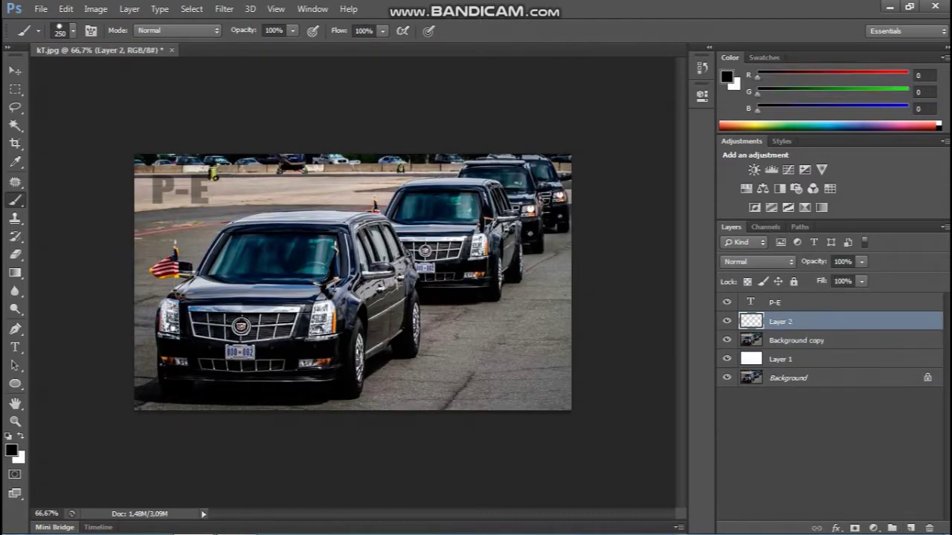
- Zoom into the front limousine and make Layer 2 the active painting layer
{"action": "scroll", "coordinate": [162, 392], "scroll_direction": "up", "scroll_amount": 3}
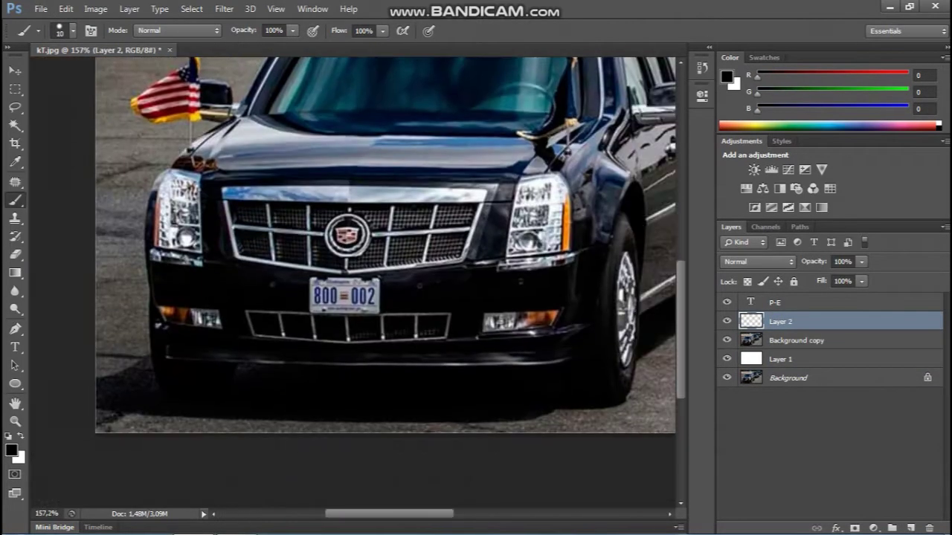
{"action": "key", "text": "alt+bracketleft"}
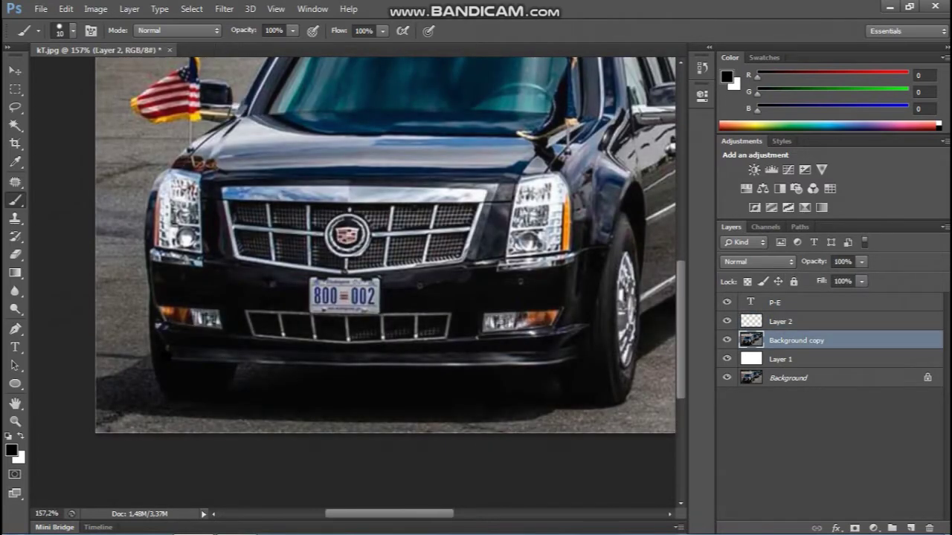
{"action": "scroll", "coordinate": [528, 260], "scroll_direction": "up", "scroll_amount": 1}
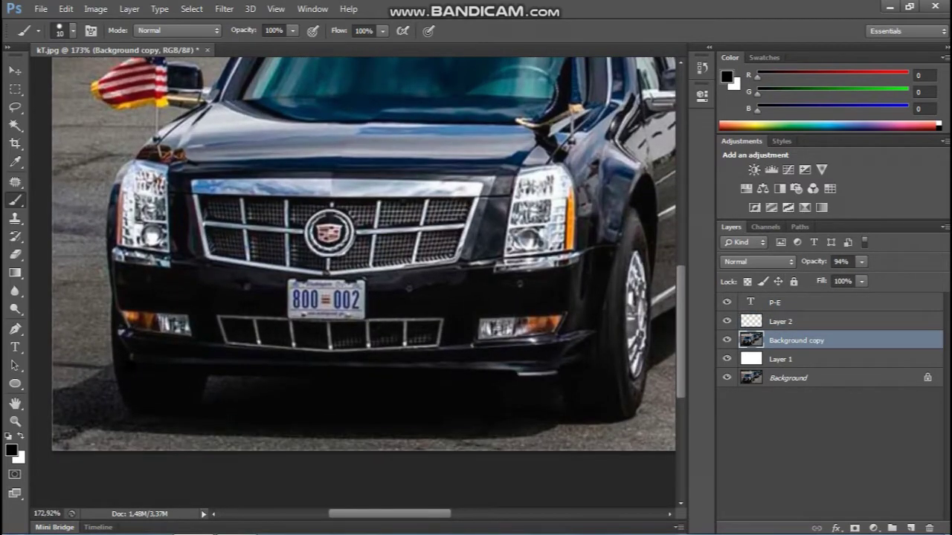
{"action": "key", "text": "alt+bracketright"}
{"action": "key", "text": "alt+bracketleft"}
{"action": "key", "text": "alt+bracketright"}
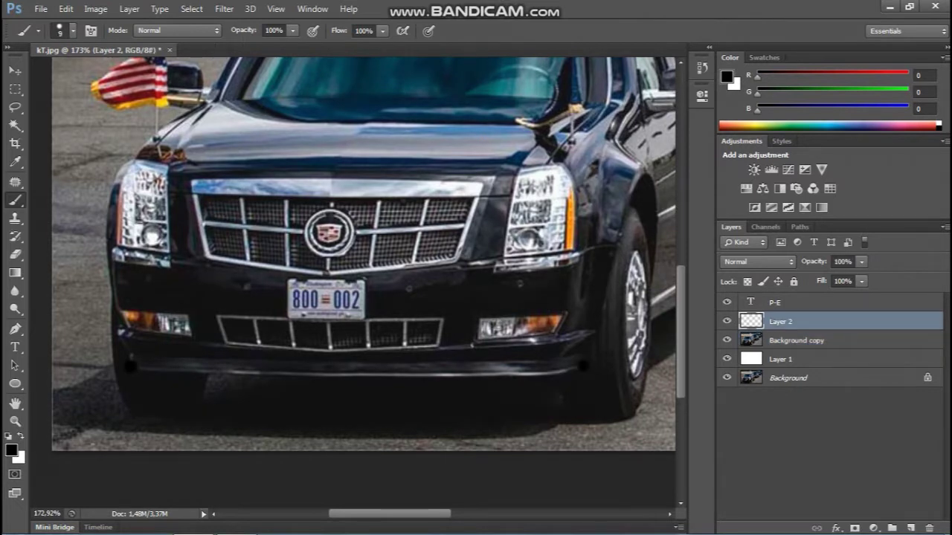
- Join the two bumper dots with a straight black line along the lower bumper
{"action": "left_click", "coordinate": [131, 365], "text": "shift"}
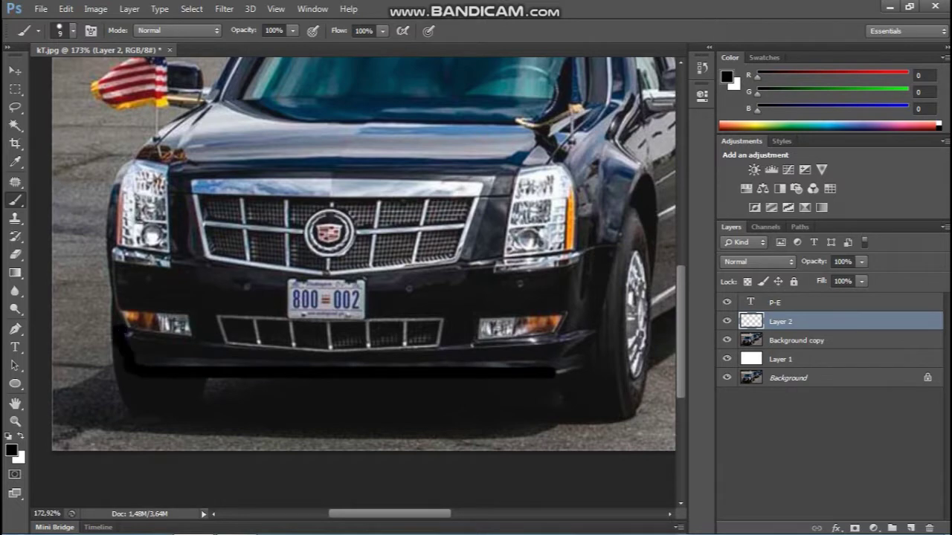
{"action": "scroll", "coordinate": [126, 325], "scroll_direction": "up", "scroll_amount": 2}
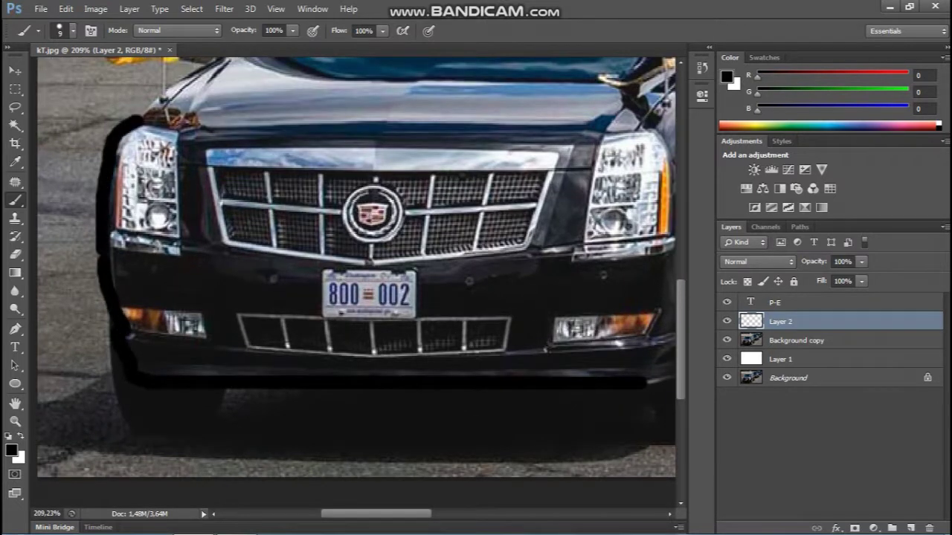
{"action": "scroll", "coordinate": [355, 282], "scroll_direction": "up", "scroll_amount": 2}
{"action": "key", "text": "e"}
{"action": "key", "text": "b"}
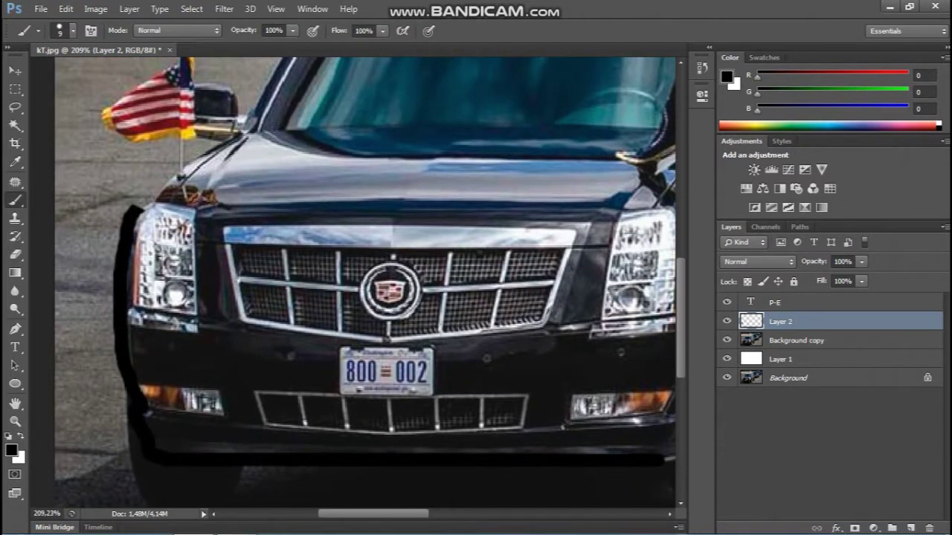
{"action": "scroll", "coordinate": [365, 282], "scroll_direction": "right", "scroll_amount": 3}
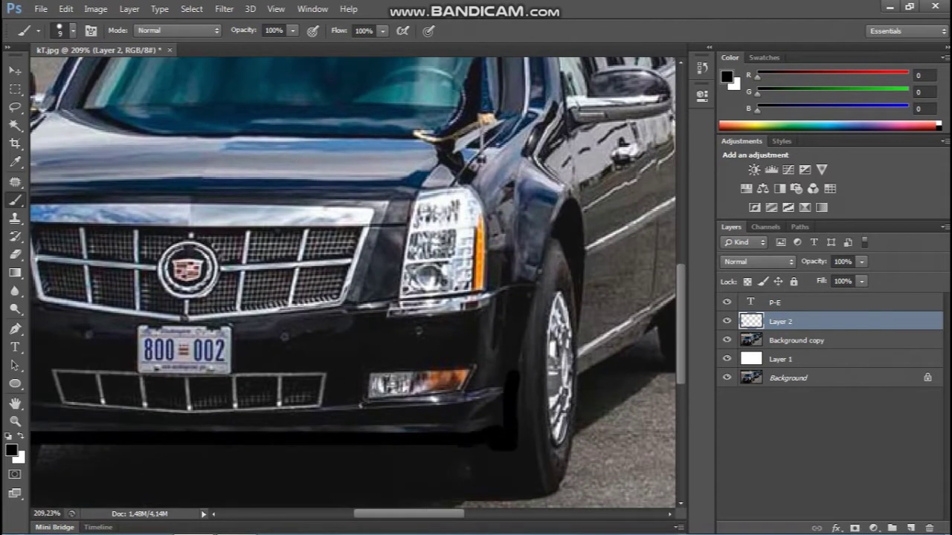
- Outline the front fender edge and front wheel arch in black
{"action": "left_click_drag", "start_coordinate": [562, 203], "coordinate": [529, 311]}
{"action": "scroll", "coordinate": [532, 223], "scroll_direction": "up", "scroll_amount": 1}
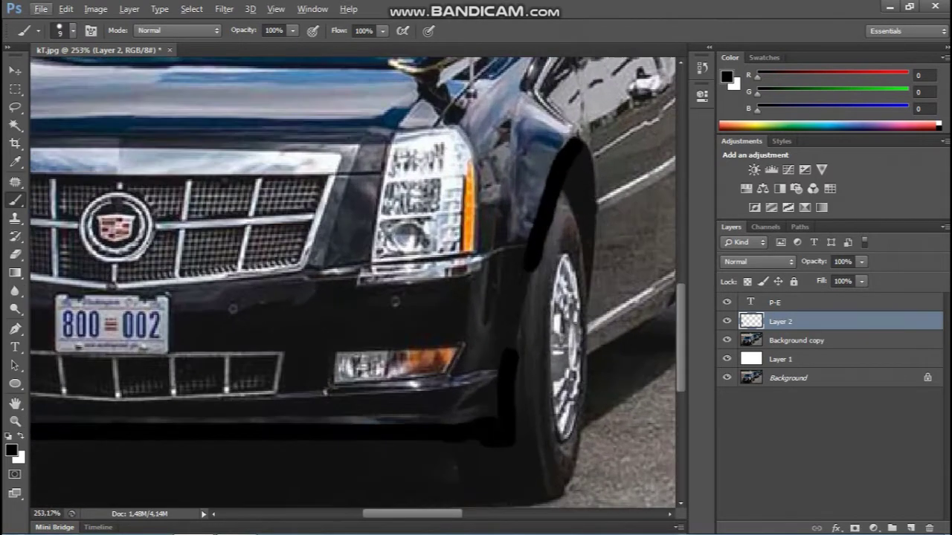
{"action": "scroll", "coordinate": [532, 224], "scroll_direction": "up", "scroll_amount": 1}
{"action": "left_click_drag", "start_coordinate": [576, 192], "coordinate": [593, 346]}
{"action": "scroll", "coordinate": [593, 346], "scroll_direction": "right", "scroll_amount": 3}
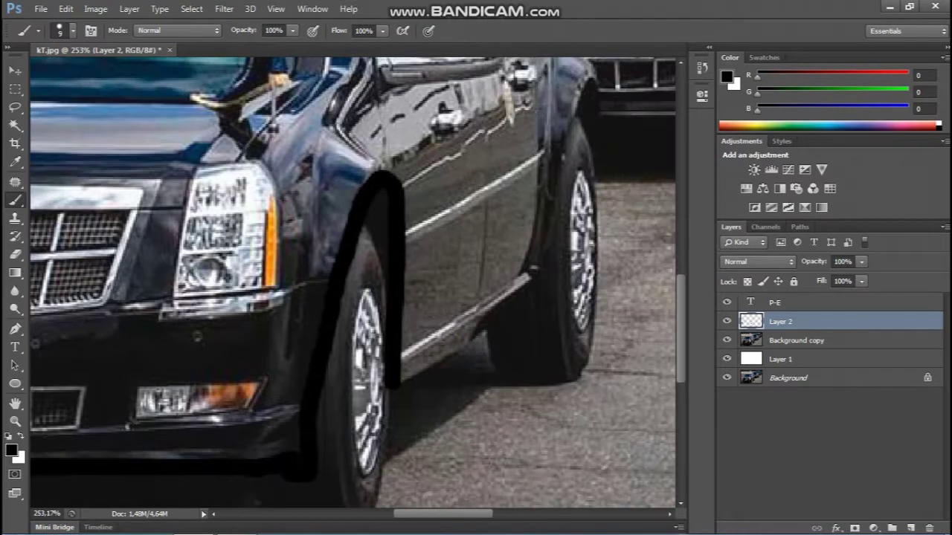
{"action": "left_click_drag", "start_coordinate": [393, 388], "coordinate": [549, 279]}
{"action": "left_click_drag", "start_coordinate": [584, 73], "coordinate": [549, 290]}
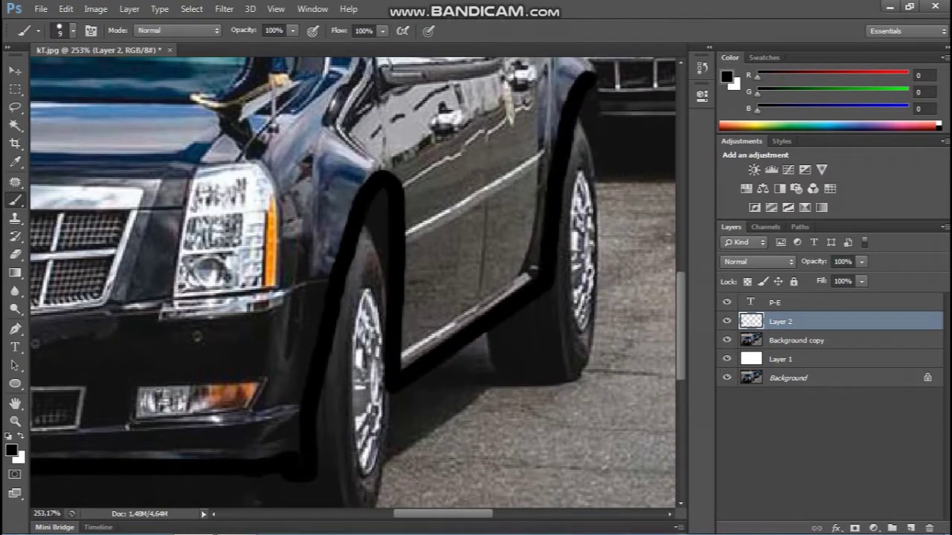
{"action": "scroll", "coordinate": [548, 290], "scroll_direction": "up", "scroll_amount": 2}
{"action": "scroll", "coordinate": [520, 223], "scroll_direction": "up", "scroll_amount": 1}
{"action": "scroll", "coordinate": [490, 215], "scroll_direction": "down", "scroll_amount": 5}
{"action": "scroll", "coordinate": [561, 179], "scroll_direction": "up", "scroll_amount": 5}
- Undo two door-edge stroke attempts and make the brush finer
{"action": "left_click_drag", "start_coordinate": [535, 253], "coordinate": [434, 81]}
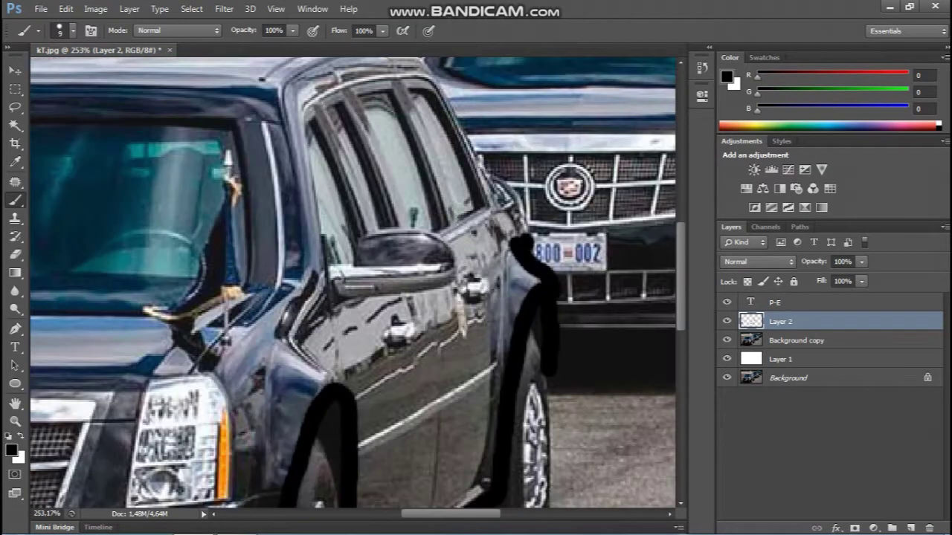
{"action": "key", "text": "ctrl+z"}
{"action": "left_click_drag", "start_coordinate": [524, 241], "coordinate": [483, 171]}
{"action": "key", "text": "ctrl+z"}
{"action": "key", "text": "bracketleft"}
{"action": "key", "text": "bracketleft"}
{"action": "key", "text": "bracketleft"}
{"action": "scroll", "coordinate": [484, 171], "scroll_direction": "up", "scroll_amount": 3}
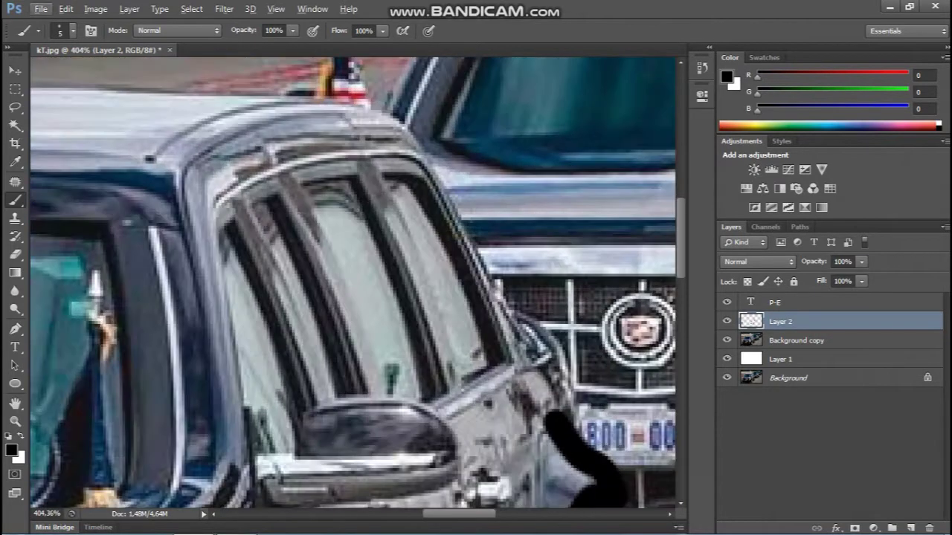
- Outline the rear window edge down to the grille and along the roofline
{"action": "mouse_move", "coordinate": [425, 167]}
{"action": "left_mouse_down"}
{"action": "mouse_move", "coordinate": [513, 319]}
{"action": "mouse_move", "coordinate": [573, 391]}
{"action": "left_mouse_up"}
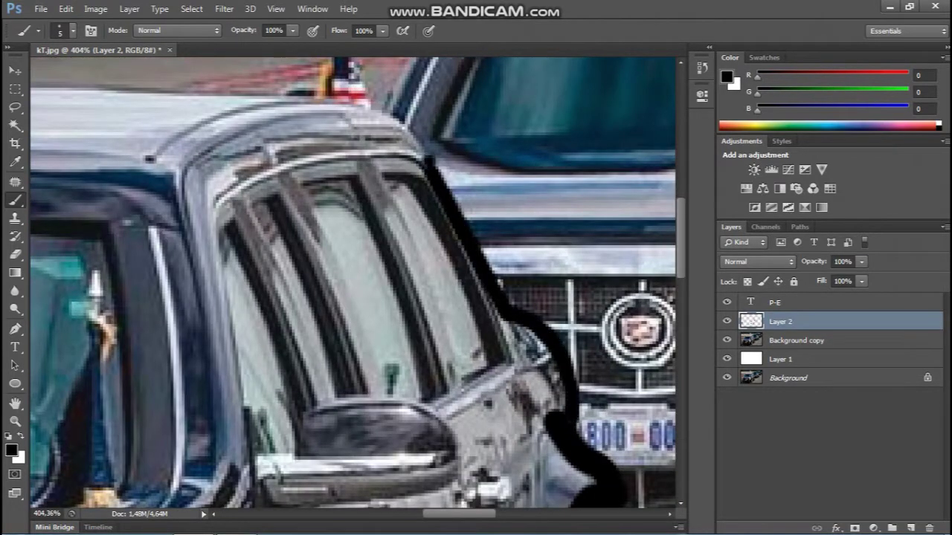
{"action": "mouse_move", "coordinate": [428, 165]}
{"action": "left_mouse_down"}
{"action": "mouse_move", "coordinate": [328, 96]}
{"action": "mouse_move", "coordinate": [542, 145]}
{"action": "left_mouse_up"}
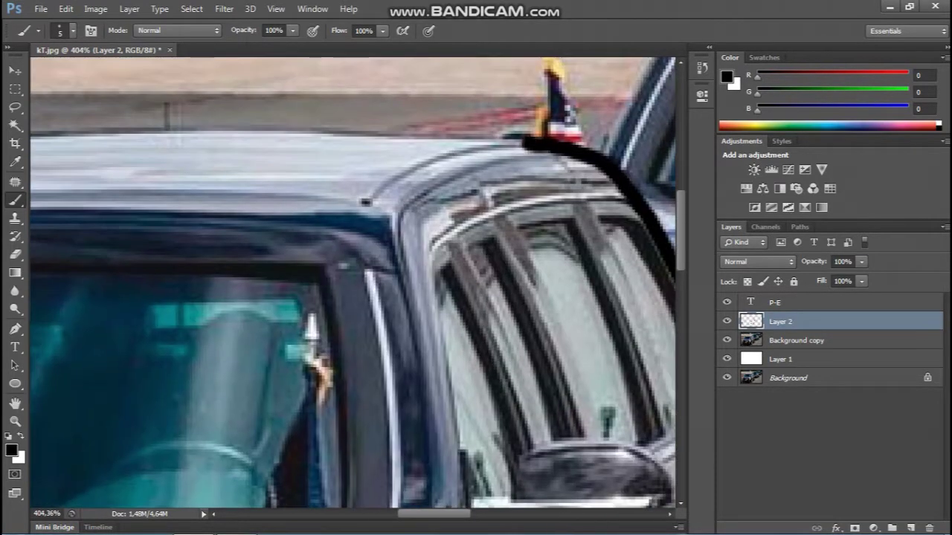
{"action": "left_click_drag", "start_coordinate": [297, 223], "coordinate": [608, 235]}
{"action": "left_click_drag", "start_coordinate": [474, 152], "coordinate": [211, 158]}
{"action": "key", "text": "ctrl+z"}
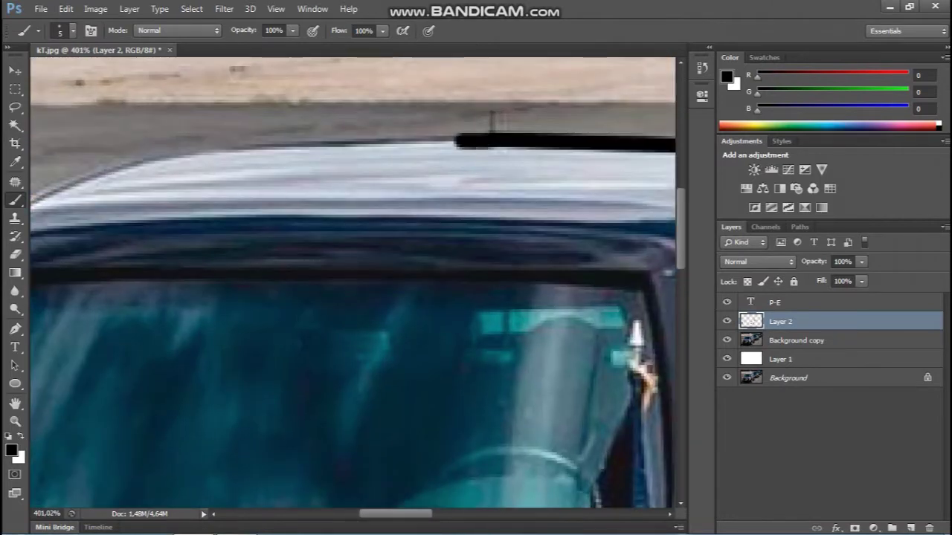
{"action": "left_click_drag", "start_coordinate": [455, 142], "coordinate": [276, 141]}
{"action": "key", "text": "ctrl+z"}
{"action": "left_click_drag", "start_coordinate": [500, 142], "coordinate": [223, 142]}
- Erase the stray outline strokes along the car's edges
{"action": "scroll", "coordinate": [546, 67], "scroll_direction": "down", "scroll_amount": 5}
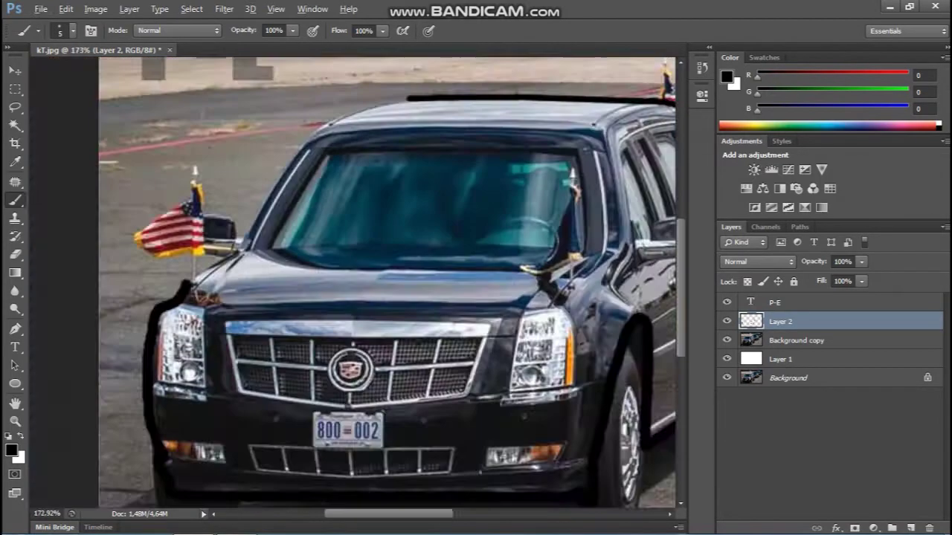
{"action": "scroll", "coordinate": [221, 265], "scroll_direction": "up", "scroll_amount": 3}
{"action": "key", "text": "e"}
{"action": "scroll", "coordinate": [161, 326], "scroll_direction": "down", "scroll_amount": 4}
{"action": "mouse_move", "coordinate": [130, 342]}
{"action": "left_mouse_down"}
{"action": "mouse_move", "coordinate": [470, 474]}
{"action": "mouse_move", "coordinate": [632, 249]}
{"action": "left_mouse_up"}
{"action": "key", "text": "b"}
- Extend the outline down the front pillar, along the hood and past the left headlight
{"action": "scroll", "coordinate": [263, 139], "scroll_direction": "up", "scroll_amount": 5}
{"action": "mouse_move", "coordinate": [417, 149]}
{"action": "left_mouse_down"}
{"action": "mouse_move", "coordinate": [277, 193]}
{"action": "mouse_move", "coordinate": [171, 260]}
{"action": "mouse_move", "coordinate": [305, 149]}
{"action": "left_mouse_up"}
{"action": "mouse_move", "coordinate": [327, 159]}
{"action": "left_mouse_down"}
{"action": "mouse_move", "coordinate": [186, 380]}
{"action": "mouse_move", "coordinate": [285, 245]}
{"action": "left_mouse_up"}
{"action": "mouse_move", "coordinate": [286, 246]}
{"action": "left_mouse_down"}
{"action": "mouse_move", "coordinate": [143, 350]}
{"action": "mouse_move", "coordinate": [191, 260]}
{"action": "left_mouse_up"}
{"action": "mouse_move", "coordinate": [159, 291]}
{"action": "left_mouse_down"}
{"action": "mouse_move", "coordinate": [138, 343]}
{"action": "mouse_move", "coordinate": [138, 274]}
{"action": "left_mouse_up"}
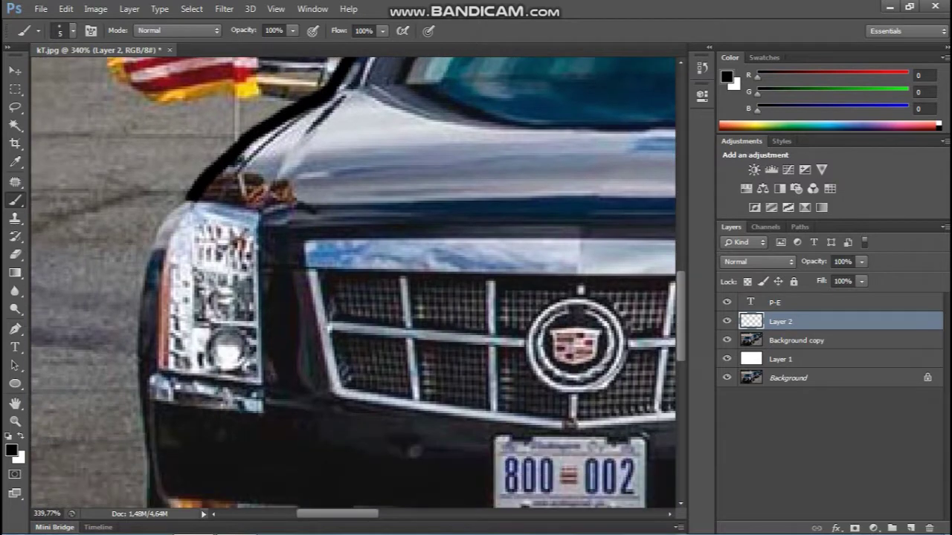
{"action": "mouse_move", "coordinate": [195, 192]}
{"action": "left_mouse_down"}
{"action": "mouse_move", "coordinate": [134, 303]}
{"action": "mouse_move", "coordinate": [134, 187]}
{"action": "mouse_move", "coordinate": [153, 343]}
{"action": "left_mouse_up"}
{"action": "left_click_drag", "start_coordinate": [153, 343], "coordinate": [153, 278]}
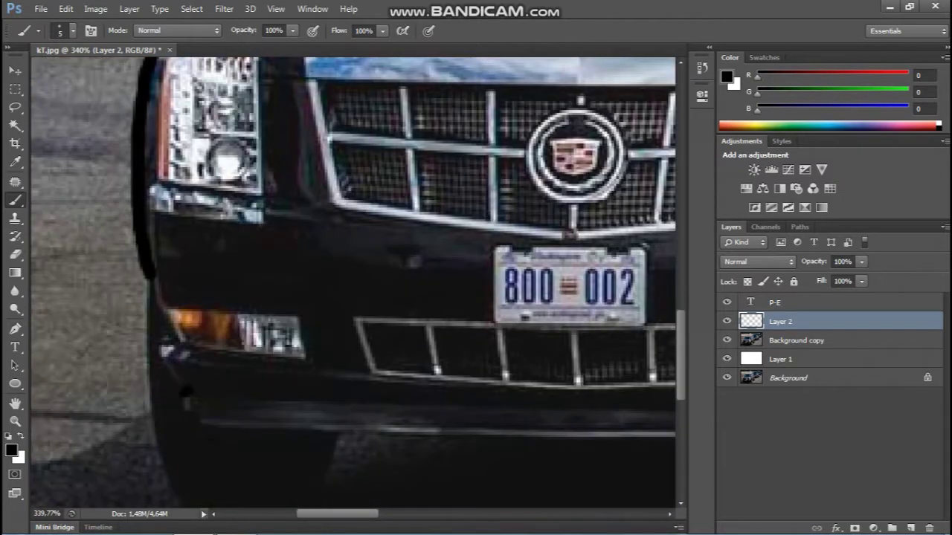
- Paint the black arch over the front wheel and along the side panel
{"action": "scroll", "coordinate": [318, 382], "scroll_direction": "down", "scroll_amount": 5}
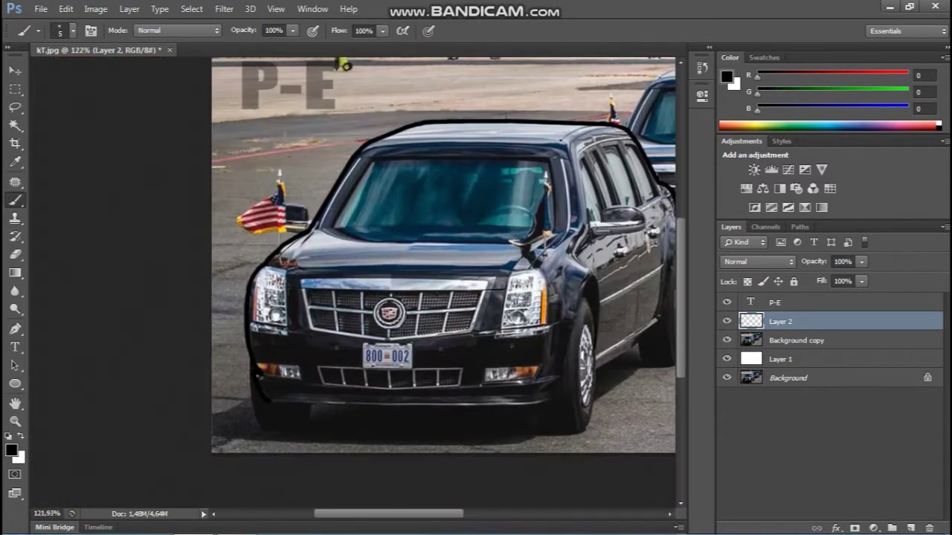
{"action": "scroll", "coordinate": [437, 410], "scroll_direction": "up", "scroll_amount": 4}
{"action": "left_click_drag", "start_coordinate": [446, 297], "coordinate": [316, 284]}
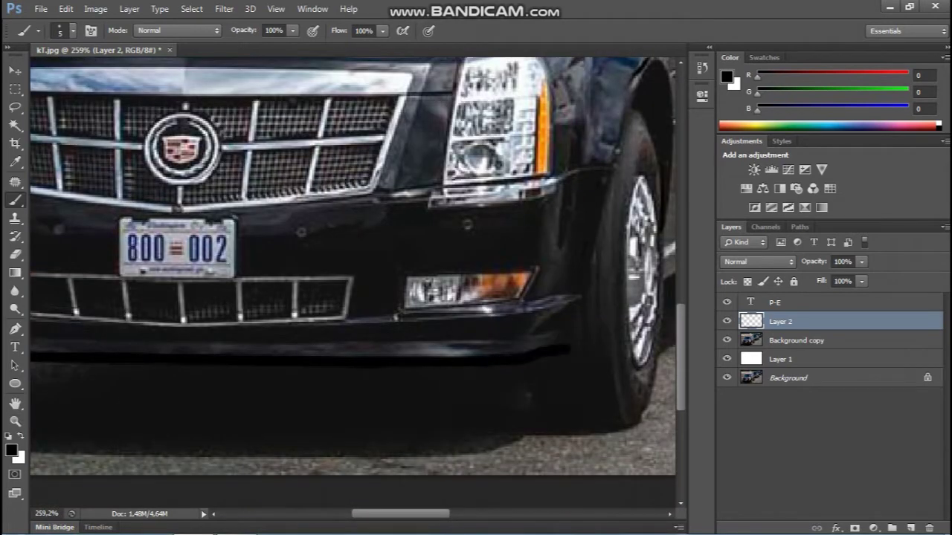
{"action": "scroll", "coordinate": [552, 323], "scroll_direction": "up", "scroll_amount": 2}
{"action": "scroll", "coordinate": [595, 200], "scroll_direction": "up", "scroll_amount": 1}
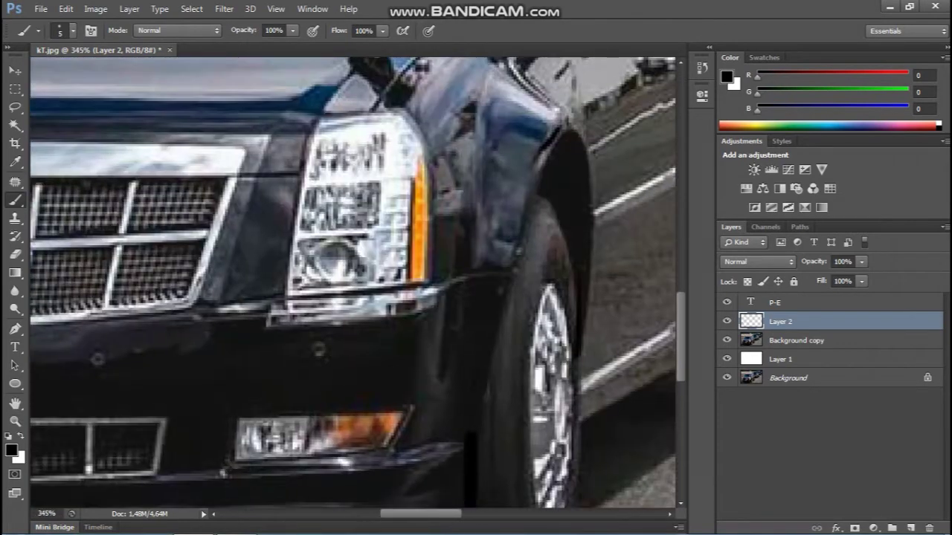
{"action": "left_click_drag", "start_coordinate": [470, 430], "coordinate": [576, 372]}
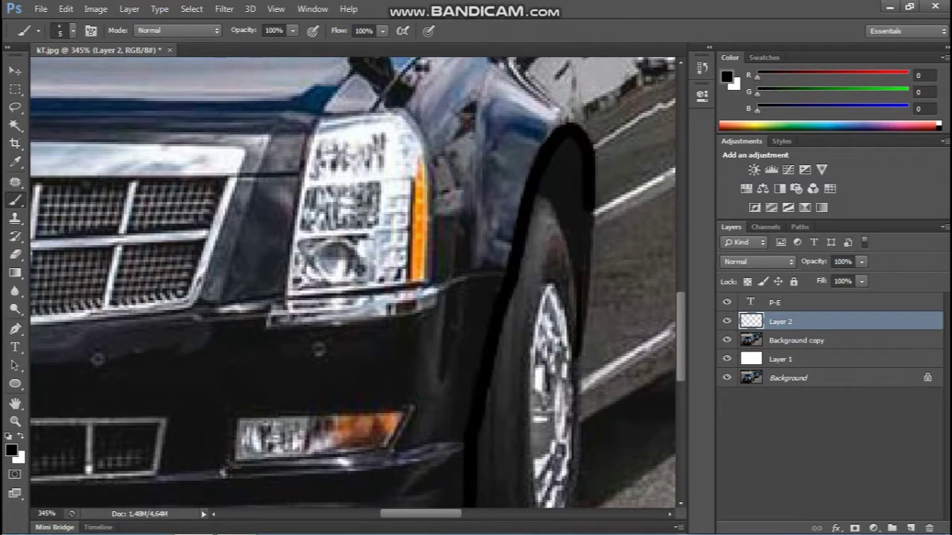
{"action": "left_click_drag", "start_coordinate": [583, 422], "coordinate": [285, 416]}
- Redraw the full arch over the rear wheel and outline the car's rear edge
{"action": "scroll", "coordinate": [513, 238], "scroll_direction": "up", "scroll_amount": 1}
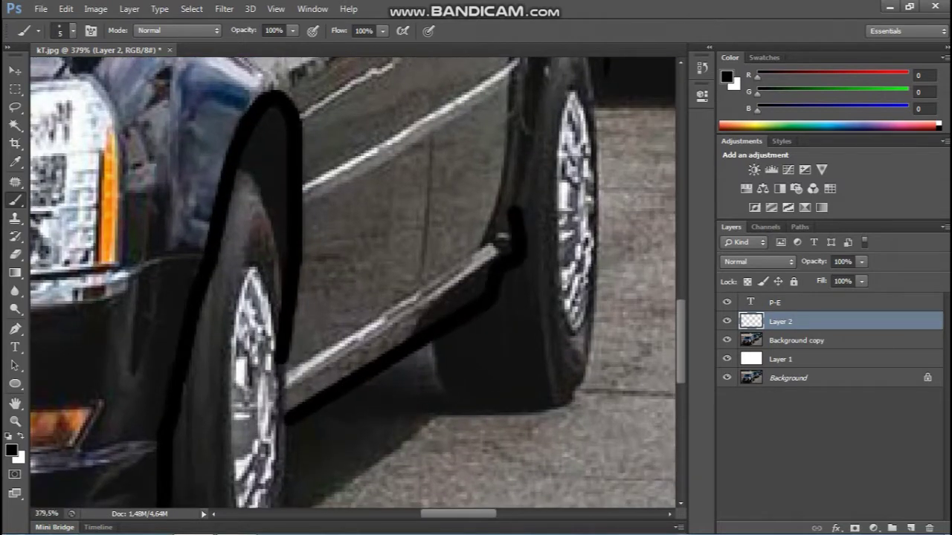
{"action": "mouse_move", "coordinate": [551, 186]}
{"action": "left_mouse_down"}
{"action": "mouse_move", "coordinate": [511, 142]}
{"action": "mouse_move", "coordinate": [435, 394]}
{"action": "left_mouse_up"}
{"action": "key", "text": "ctrl+z"}
{"action": "left_click_drag", "start_coordinate": [524, 110], "coordinate": [535, 231]}
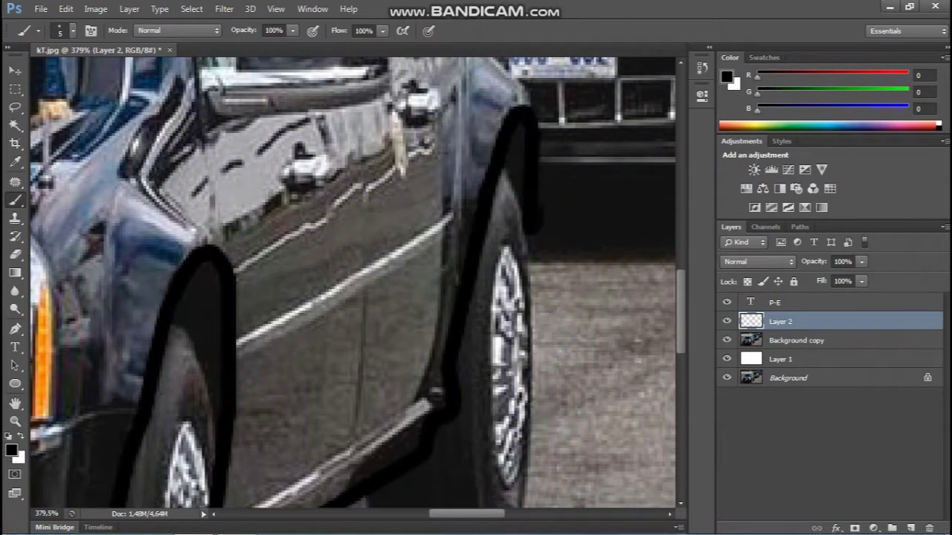
{"action": "left_click_drag", "start_coordinate": [446, 149], "coordinate": [435, 313]}
{"action": "left_click_drag", "start_coordinate": [524, 239], "coordinate": [491, 284]}
{"action": "left_click_drag", "start_coordinate": [503, 203], "coordinate": [469, 250]}
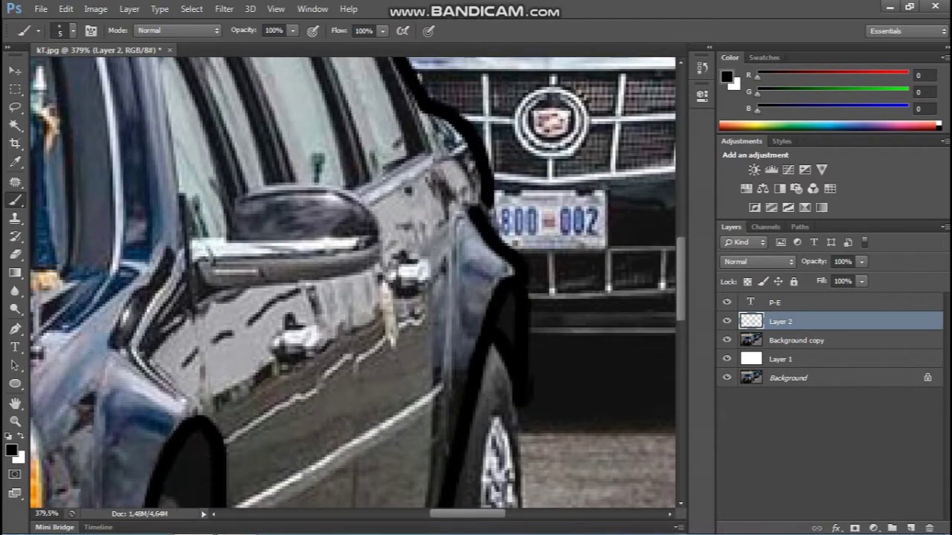
{"action": "scroll", "coordinate": [357, 283], "scroll_direction": "up", "scroll_amount": 1}
{"action": "scroll", "coordinate": [353, 283], "scroll_direction": "down", "scroll_amount": 10}
{"action": "scroll", "coordinate": [223, 335], "scroll_direction": "up", "scroll_amount": 10}
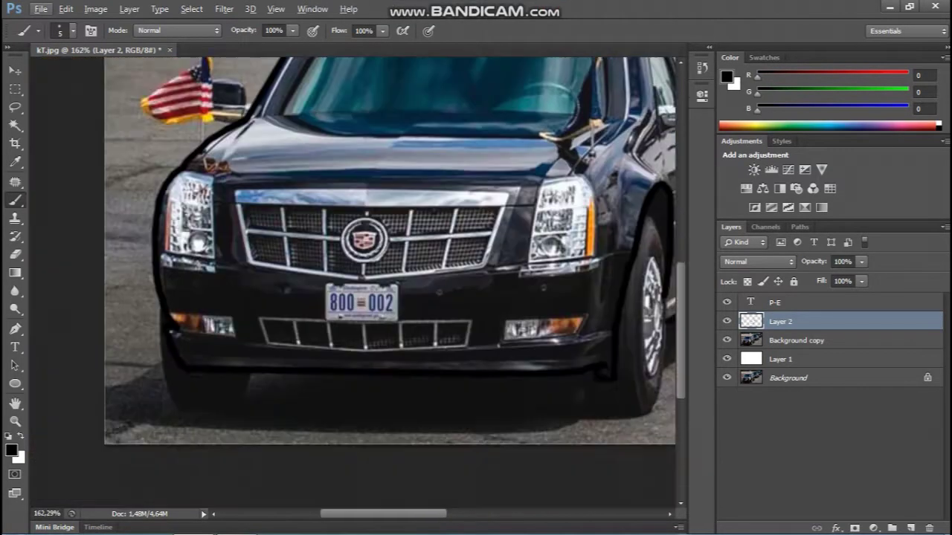
- With a slightly smaller brush, outline the headlight's top, right and bottom edges
{"action": "key", "text": "bracketleft"}
{"action": "mouse_move", "coordinate": [177, 108]}
{"action": "left_mouse_down"}
{"action": "mouse_move", "coordinate": [242, 125]}
{"action": "mouse_move", "coordinate": [247, 327]}
{"action": "left_mouse_up"}
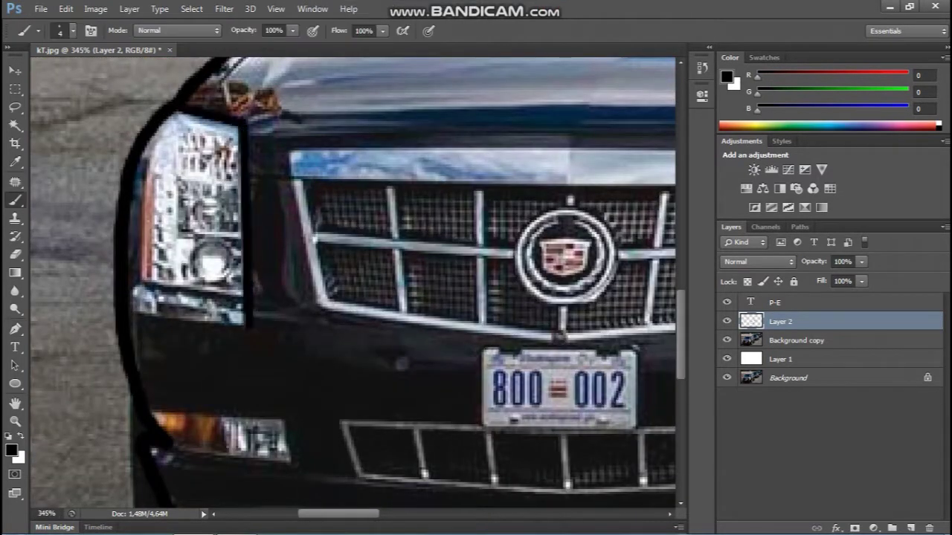
{"action": "scroll", "coordinate": [247, 328], "scroll_direction": "up", "scroll_amount": 1}
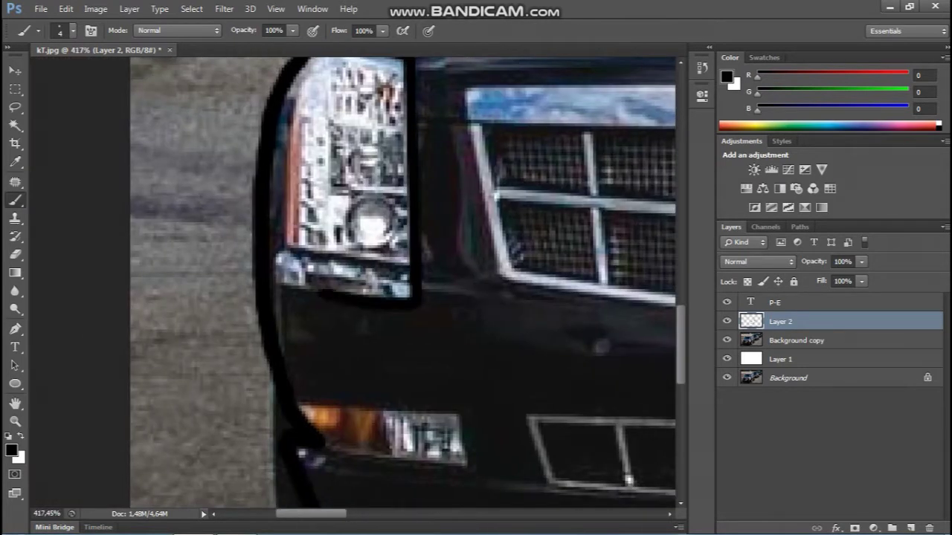
{"action": "mouse_move", "coordinate": [415, 296]}
{"action": "left_mouse_down"}
{"action": "mouse_move", "coordinate": [279, 291]}
{"action": "mouse_move", "coordinate": [290, 142]}
{"action": "left_mouse_up"}
{"action": "scroll", "coordinate": [279, 292], "scroll_direction": "up", "scroll_amount": 1}
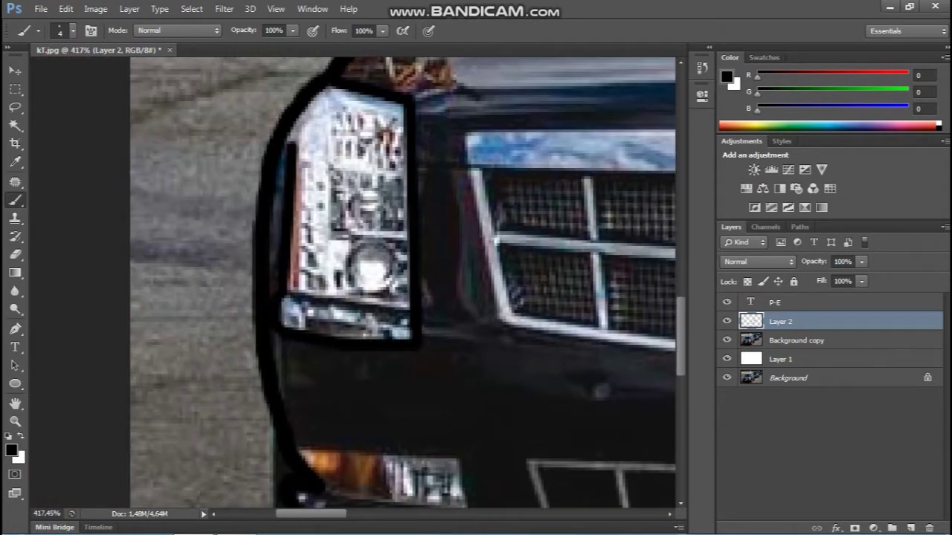
{"action": "scroll", "coordinate": [353, 283], "scroll_direction": "up", "scroll_amount": 2}
{"action": "scroll", "coordinate": [353, 282], "scroll_direction": "right", "scroll_amount": 3}
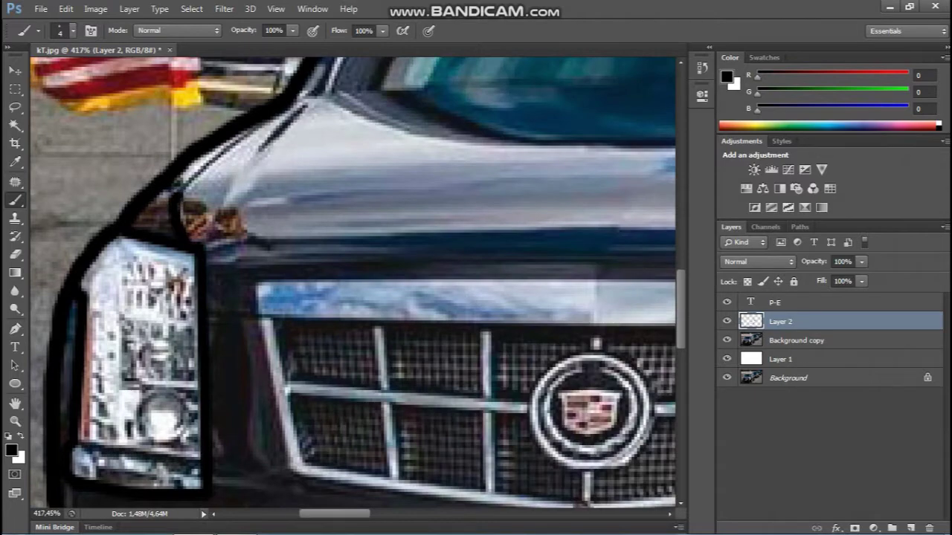
{"action": "scroll", "coordinate": [354, 282], "scroll_direction": "down", "scroll_amount": 5}
{"action": "scroll", "coordinate": [354, 282], "scroll_direction": "up", "scroll_amount": 4}
- Outline the flag staff, fender edge, headlight's lower edges and chrome strip beneath
{"action": "left_click_drag", "start_coordinate": [437, 313], "coordinate": [556, 188]}
{"action": "scroll", "coordinate": [557, 187], "scroll_direction": "down", "scroll_amount": 1}
{"action": "left_click_drag", "start_coordinate": [437, 260], "coordinate": [473, 215]}
{"action": "scroll", "coordinate": [472, 215], "scroll_direction": "up", "scroll_amount": 1}
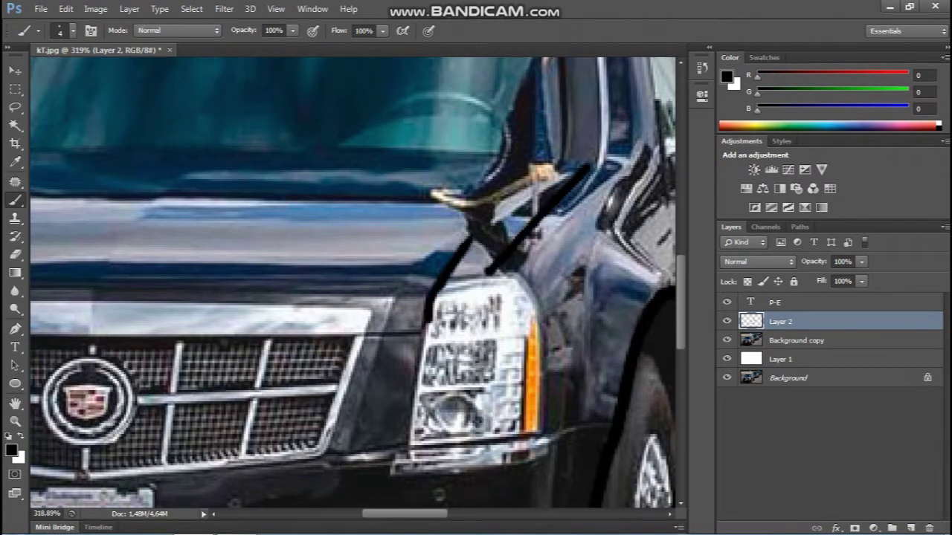
{"action": "scroll", "coordinate": [435, 301], "scroll_direction": "up", "scroll_amount": 4}
{"action": "mouse_move", "coordinate": [455, 146]}
{"action": "left_mouse_down"}
{"action": "mouse_move", "coordinate": [406, 400]}
{"action": "mouse_move", "coordinate": [609, 346]}
{"action": "mouse_move", "coordinate": [565, 120]}
{"action": "mouse_move", "coordinate": [464, 128]}
{"action": "left_mouse_up"}
{"action": "scroll", "coordinate": [406, 400], "scroll_direction": "down", "scroll_amount": 1}
{"action": "scroll", "coordinate": [465, 128], "scroll_direction": "down", "scroll_amount": 2}
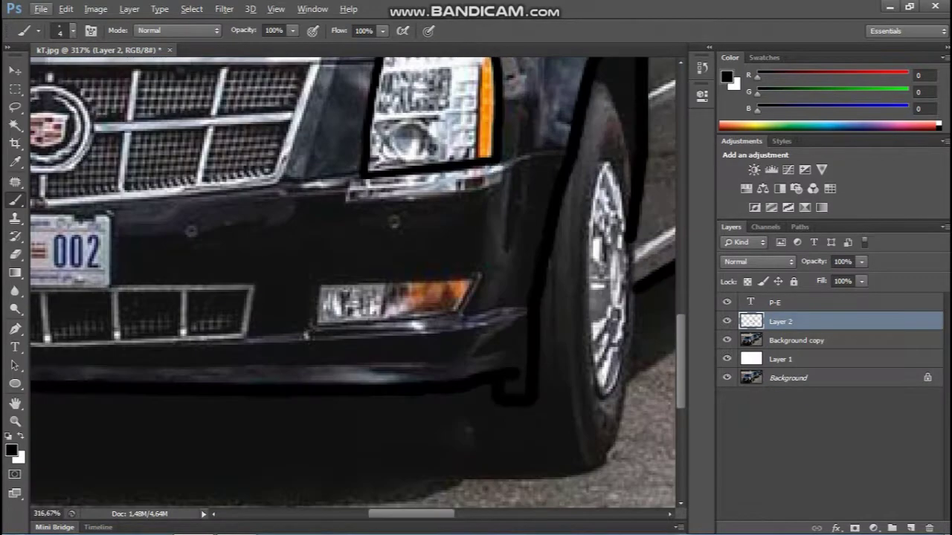
{"action": "left_click_drag", "start_coordinate": [469, 190], "coordinate": [346, 200]}
- Outline the top, bottom and right edge of the lower grille
{"action": "scroll", "coordinate": [238, 160], "scroll_direction": "down", "scroll_amount": 2}
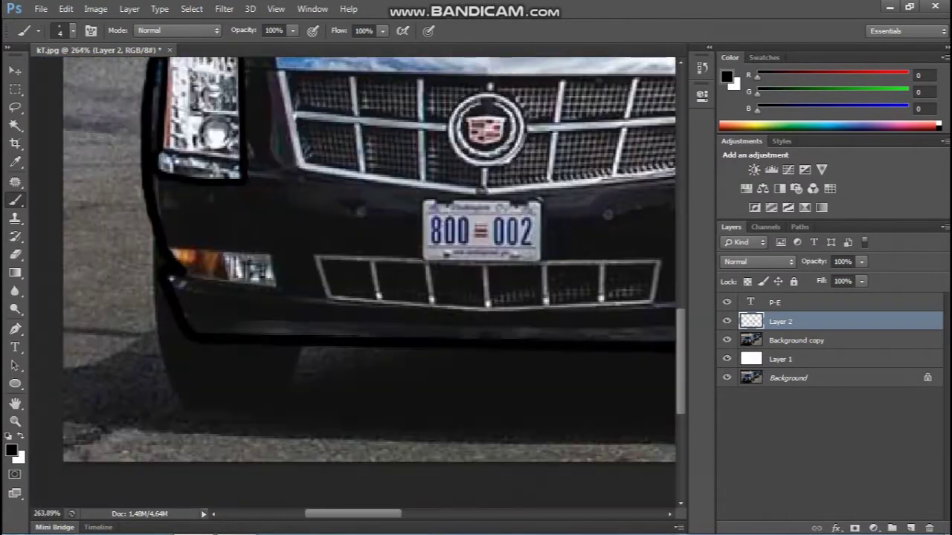
{"action": "scroll", "coordinate": [237, 162], "scroll_direction": "down", "scroll_amount": 3}
{"action": "scroll", "coordinate": [355, 223], "scroll_direction": "up", "scroll_amount": 3}
{"action": "left_click_drag", "start_coordinate": [551, 199], "coordinate": [179, 198]}
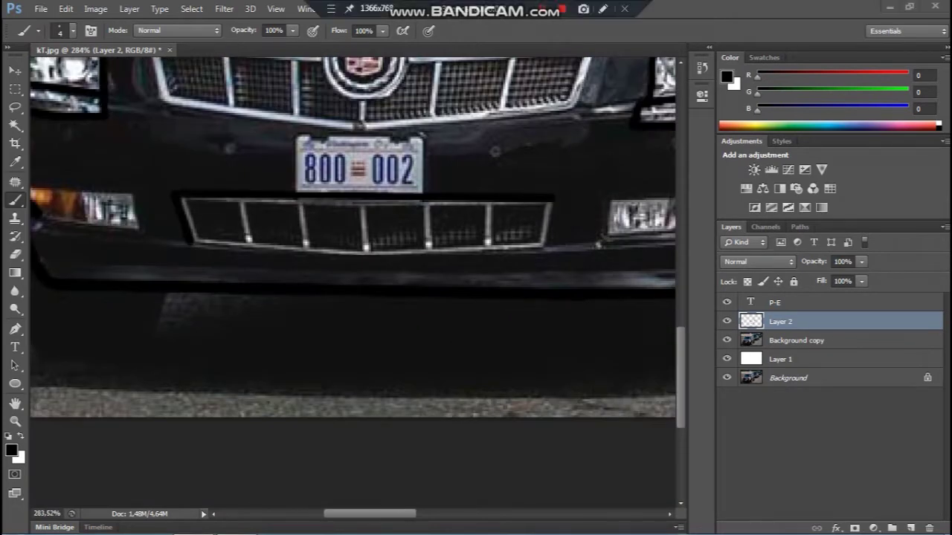
{"action": "left_click_drag", "start_coordinate": [356, 256], "coordinate": [193, 246]}
{"action": "scroll", "coordinate": [253, 266], "scroll_direction": "up", "scroll_amount": 3}
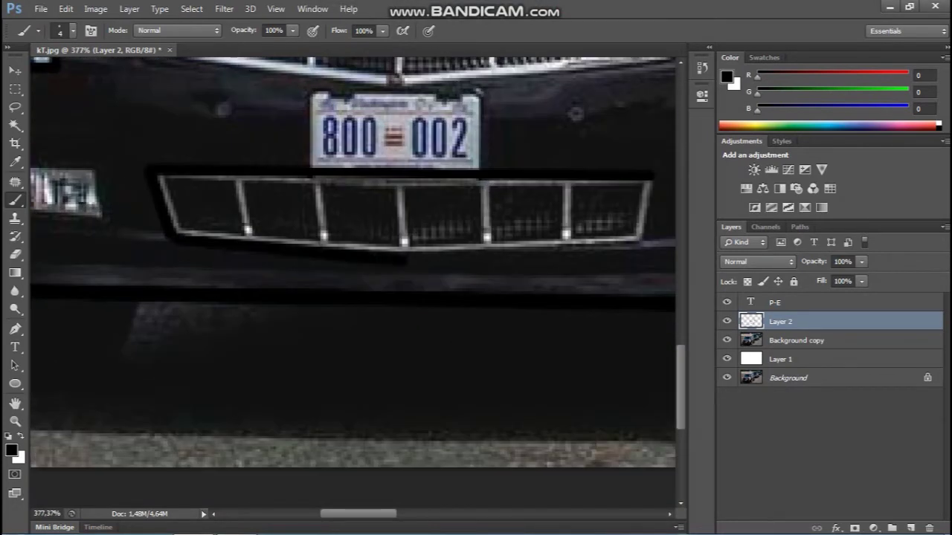
{"action": "left_click_drag", "start_coordinate": [644, 252], "coordinate": [268, 266]}
{"action": "mouse_move", "coordinate": [457, 260]}
{"action": "left_mouse_down"}
{"action": "mouse_move", "coordinate": [476, 186]}
{"action": "mouse_move", "coordinate": [606, 204]}
{"action": "left_mouse_up"}
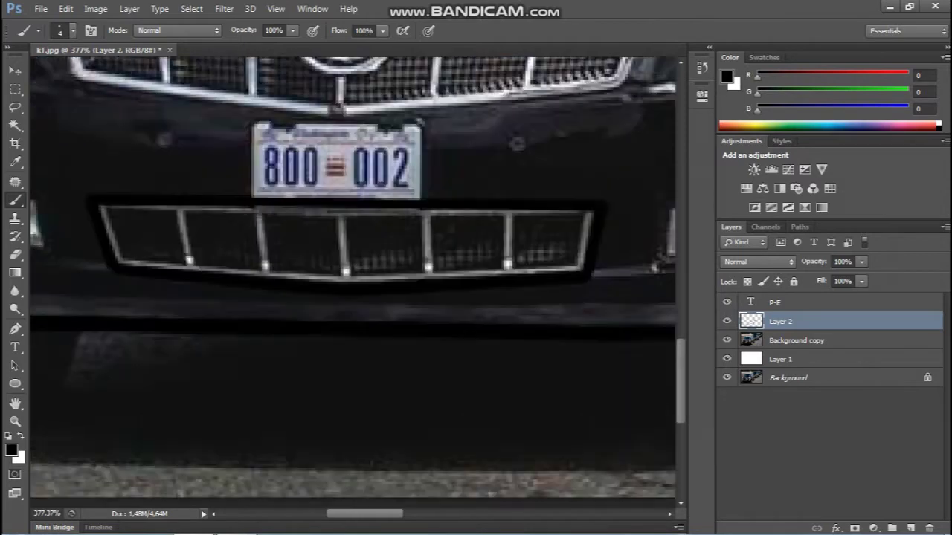
{"action": "left_click_drag", "start_coordinate": [334, 223], "coordinate": [381, 234]}
{"action": "scroll", "coordinate": [210, 285], "scroll_direction": "down", "scroll_amount": 3}
{"action": "scroll", "coordinate": [149, 85], "scroll_direction": "up", "scroll_amount": 3}
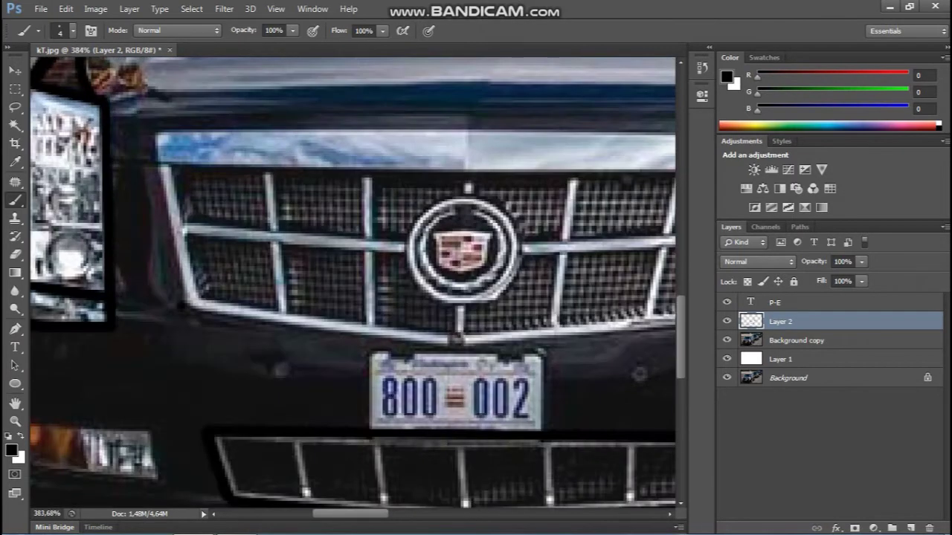
- Trace the upper grille's left edge, top and right edge with straight black lines
{"action": "left_click_drag", "start_coordinate": [179, 305], "coordinate": [153, 130]}
{"action": "left_click_drag", "start_coordinate": [372, 223], "coordinate": [286, 339]}
{"action": "left_click_drag", "start_coordinate": [383, 242], "coordinate": [72, 242]}
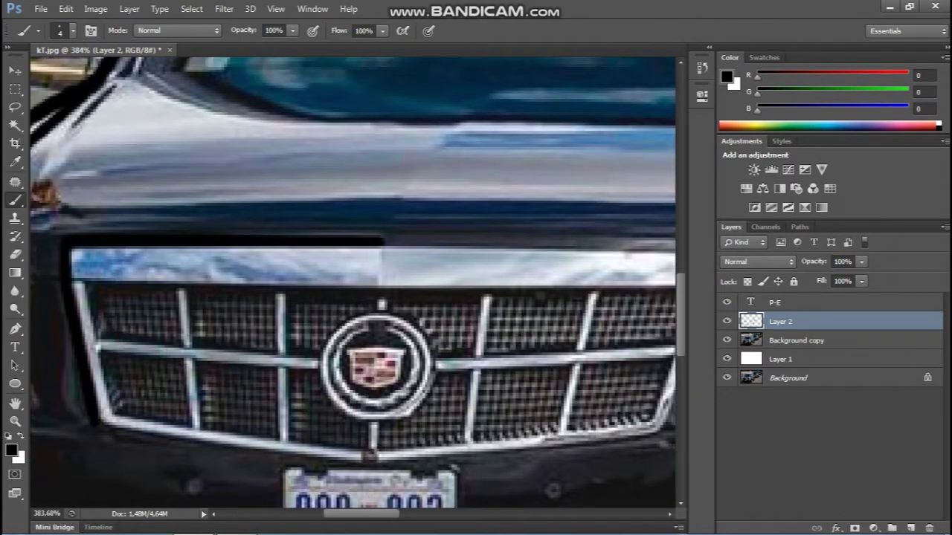
{"action": "mouse_move", "coordinate": [446, 297]}
{"action": "left_mouse_down"}
{"action": "mouse_move", "coordinate": [285, 290]}
{"action": "mouse_move", "coordinate": [390, 282]}
{"action": "left_mouse_up"}
{"action": "left_click", "coordinate": [243, 240]}
{"action": "left_click", "coordinate": [580, 235], "text": "shift"}
{"action": "left_click", "coordinate": [525, 418], "text": "shift"}
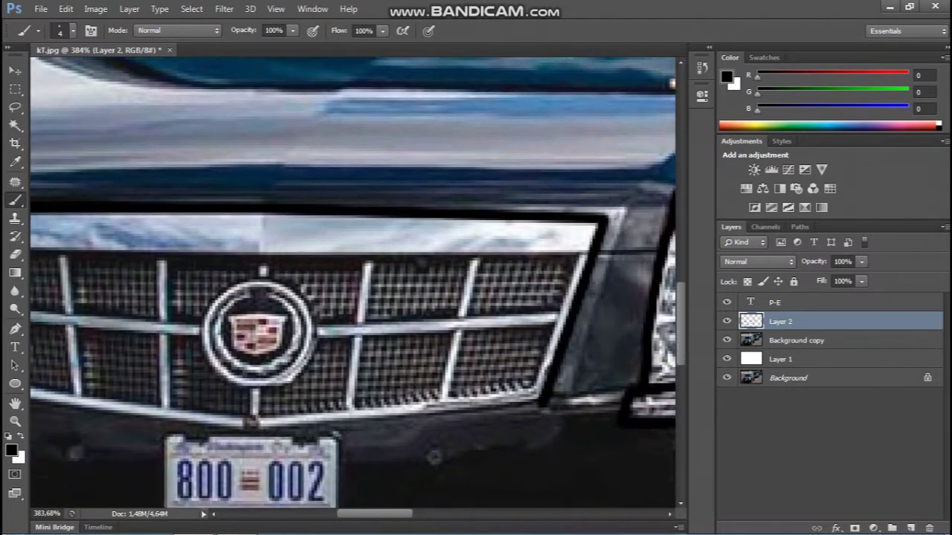
- Outline the licence plate and fit the whole image on screen
{"action": "left_click_drag", "start_coordinate": [253, 335], "coordinate": [493, 256]}
{"action": "mouse_move", "coordinate": [405, 357]}
{"action": "left_mouse_down"}
{"action": "mouse_move", "coordinate": [579, 357]}
{"action": "mouse_move", "coordinate": [580, 435]}
{"action": "mouse_move", "coordinate": [405, 356]}
{"action": "left_mouse_up"}
{"action": "key", "text": "ctrl+0"}
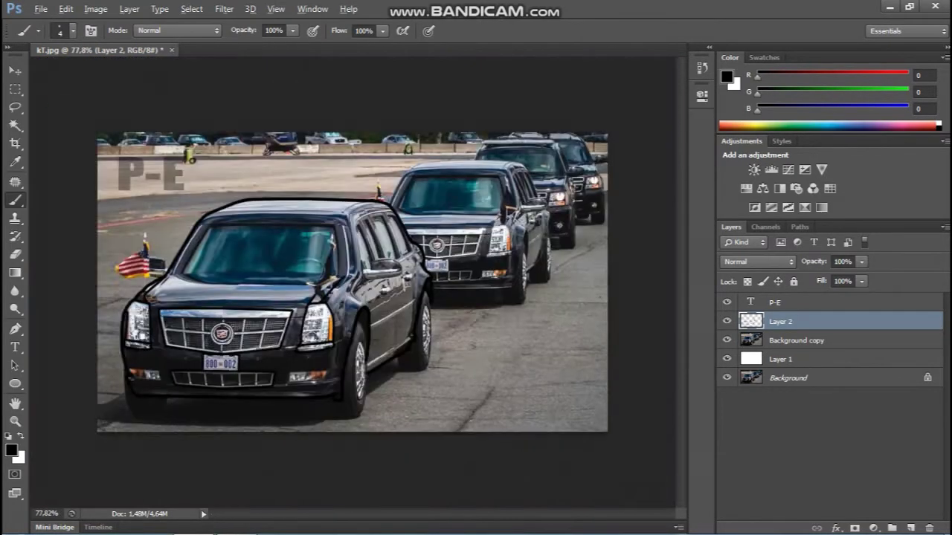
{"action": "scroll", "coordinate": [361, 359], "scroll_direction": "up", "scroll_amount": 4}
- Outline the rocker panel, vertical door seam and upper door trim
{"action": "scroll", "coordinate": [360, 364], "scroll_direction": "up", "scroll_amount": 1}
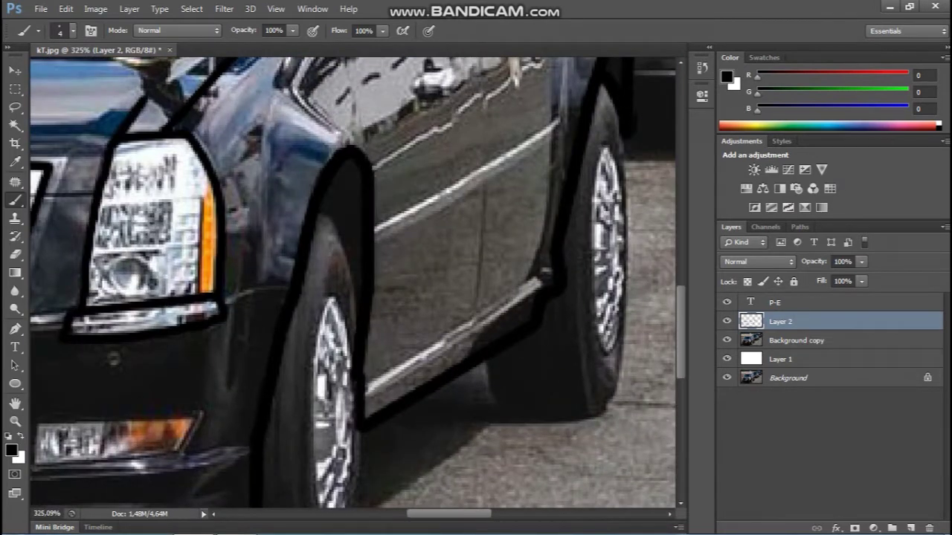
{"action": "mouse_move", "coordinate": [365, 391]}
{"action": "left_mouse_down"}
{"action": "mouse_move", "coordinate": [540, 271]}
{"action": "mouse_move", "coordinate": [536, 293]}
{"action": "left_mouse_up"}
{"action": "scroll", "coordinate": [484, 238], "scroll_direction": "up", "scroll_amount": 2}
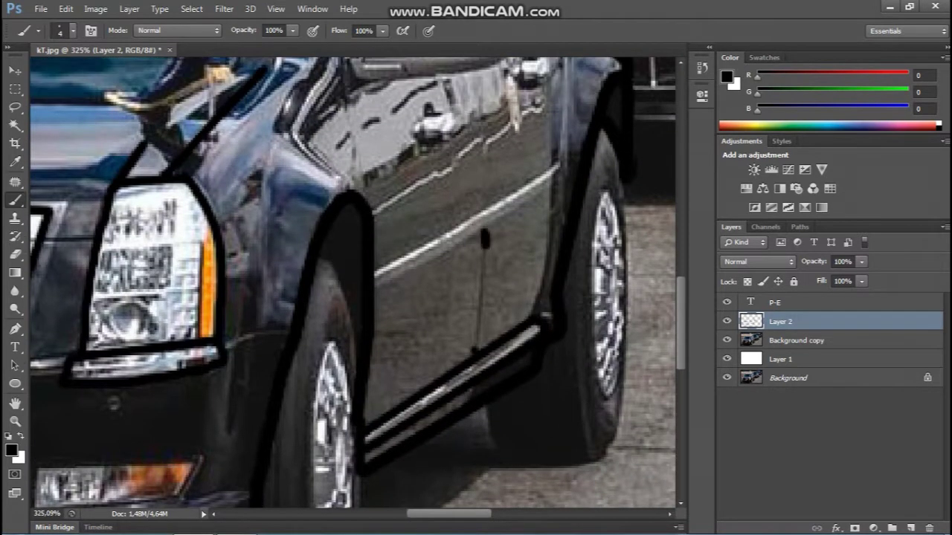
{"action": "left_click_drag", "start_coordinate": [484, 236], "coordinate": [477, 351]}
{"action": "left_click_drag", "start_coordinate": [558, 184], "coordinate": [374, 289]}
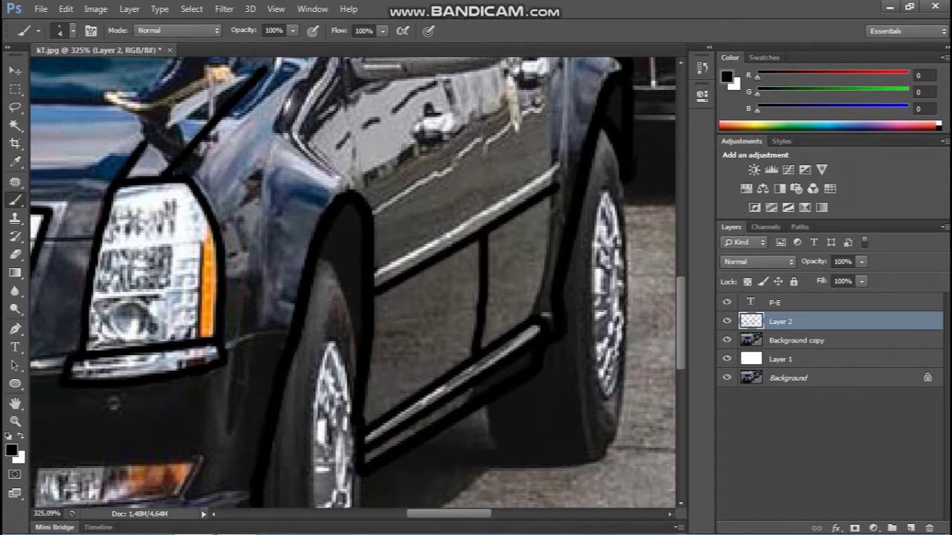
- Erase the stray door-trim line and redraw the upper trim as one continuous stroke
{"action": "key", "text": "e"}
{"action": "left_click_drag", "start_coordinate": [587, 178], "coordinate": [490, 230]}
{"action": "key", "text": "ctrl+z"}
{"action": "left_click_drag", "start_coordinate": [552, 185], "coordinate": [427, 266]}
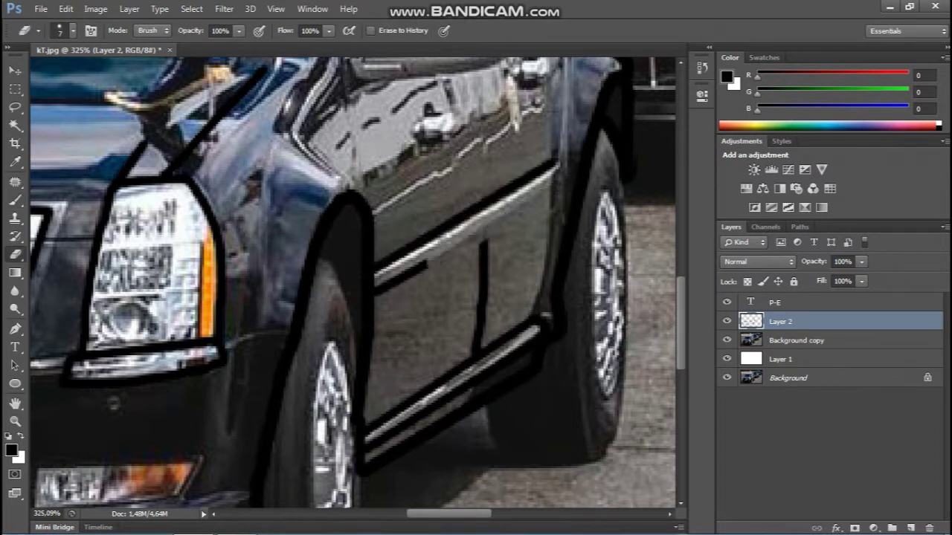
{"action": "key", "text": "b"}
{"action": "left_click_drag", "start_coordinate": [506, 217], "coordinate": [376, 287]}
{"action": "key", "text": "ctrl+z"}
{"action": "left_click_drag", "start_coordinate": [560, 170], "coordinate": [514, 206]}
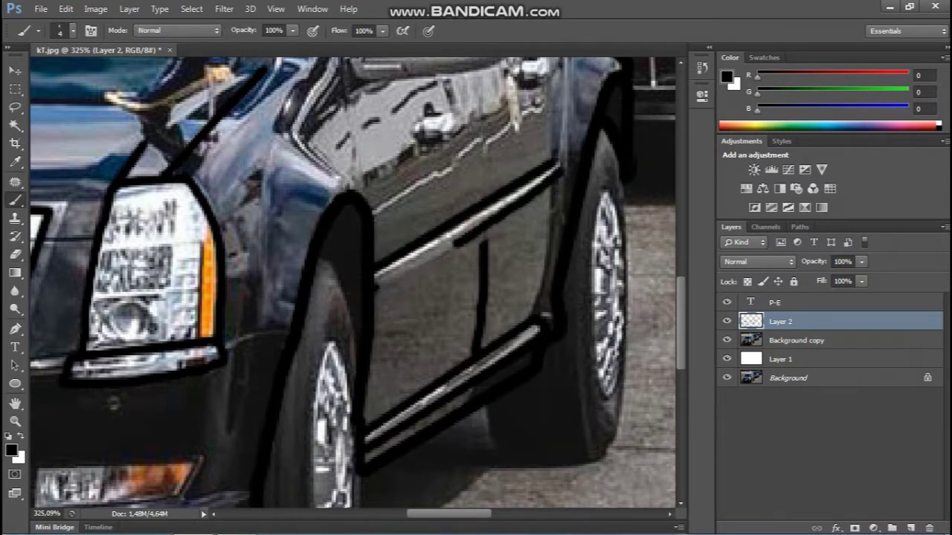
{"action": "key", "text": "ctrl+z"}
{"action": "left_click_drag", "start_coordinate": [558, 170], "coordinate": [374, 287]}
- Outline both fog lights and the remaining side trim in black
{"action": "scroll", "coordinate": [375, 287], "scroll_direction": "up", "scroll_amount": 1}
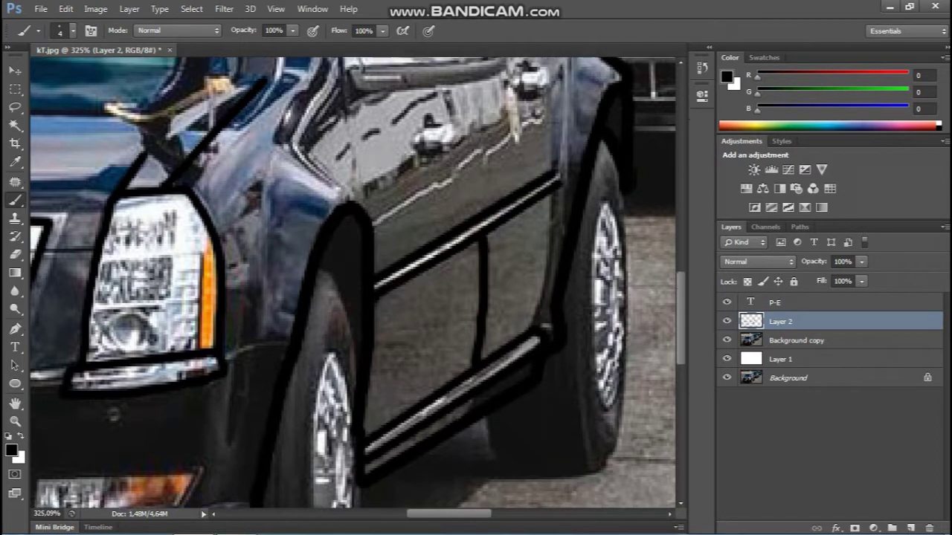
{"action": "scroll", "coordinate": [334, 321], "scroll_direction": "up", "scroll_amount": 2}
{"action": "scroll", "coordinate": [334, 322], "scroll_direction": "up", "scroll_amount": 4}
{"action": "scroll", "coordinate": [334, 321], "scroll_direction": "up", "scroll_amount": 4}
{"action": "left_click_drag", "start_coordinate": [335, 321], "coordinate": [308, 208]}
{"action": "scroll", "coordinate": [308, 208], "scroll_direction": "up", "scroll_amount": 1}
{"action": "scroll", "coordinate": [308, 208], "scroll_direction": "up", "scroll_amount": 1}
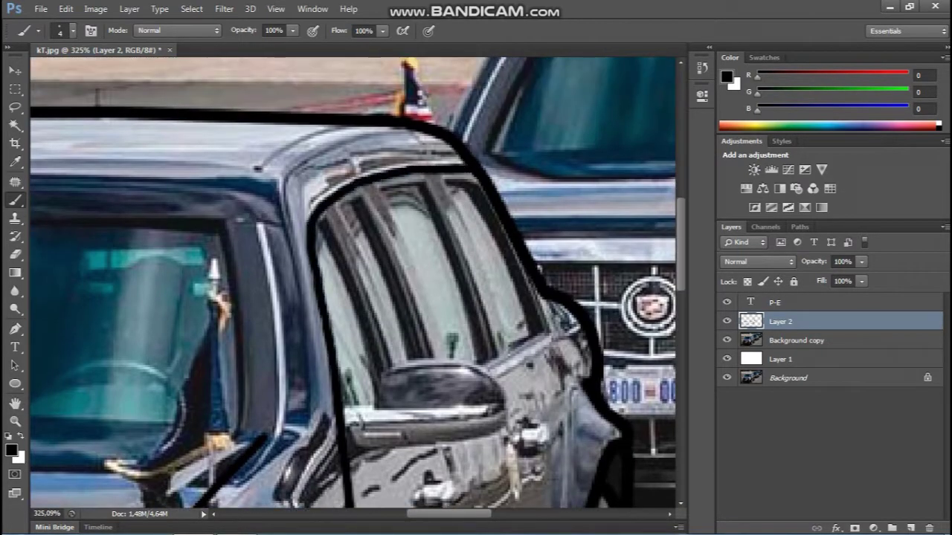
{"action": "scroll", "coordinate": [353, 283], "scroll_direction": "down", "scroll_amount": 4}
{"action": "scroll", "coordinate": [353, 282], "scroll_direction": "down", "scroll_amount": 4}
{"action": "scroll", "coordinate": [354, 283], "scroll_direction": "down", "scroll_amount": 4}
{"action": "scroll", "coordinate": [354, 282], "scroll_direction": "down", "scroll_amount": 4}
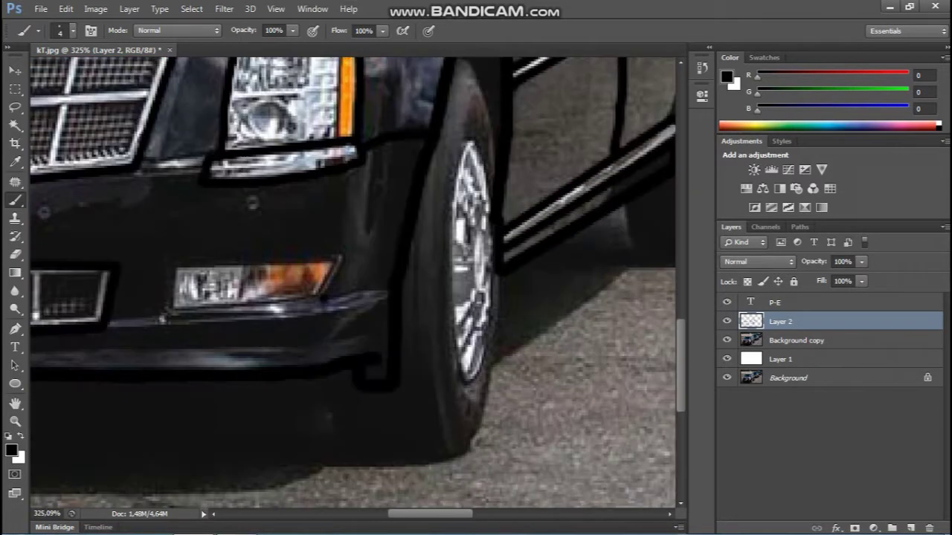
{"action": "mouse_move", "coordinate": [342, 255]}
{"action": "left_mouse_down"}
{"action": "mouse_move", "coordinate": [170, 267]}
{"action": "mouse_move", "coordinate": [327, 301]}
{"action": "left_mouse_up"}
{"action": "scroll", "coordinate": [327, 301], "scroll_direction": "left", "scroll_amount": 10}
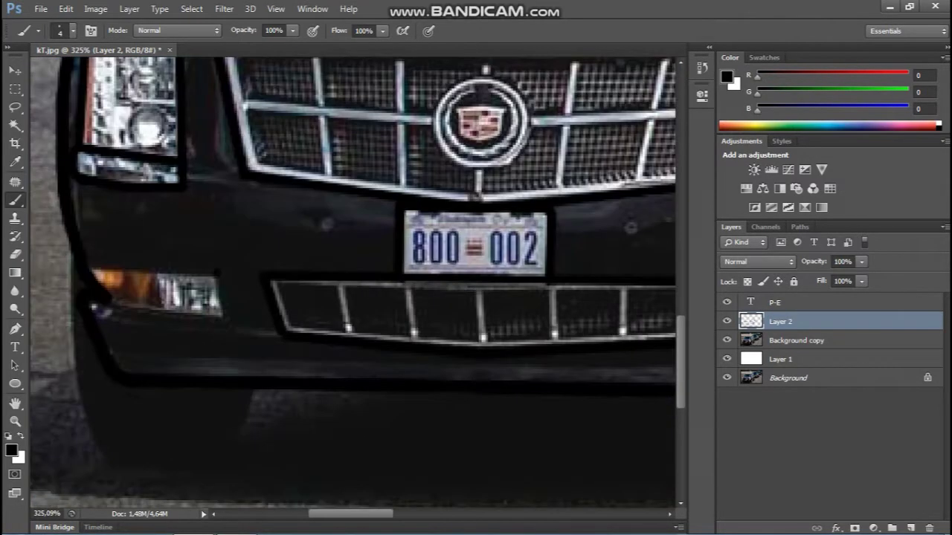
{"action": "left_click_drag", "start_coordinate": [219, 276], "coordinate": [95, 305]}
- Outline the windshield's lower edge with a thick black stroke on Layer 2
{"action": "scroll", "coordinate": [357, 283], "scroll_direction": "down", "scroll_amount": 5}
{"action": "scroll", "coordinate": [357, 282], "scroll_direction": "up", "scroll_amount": 3}
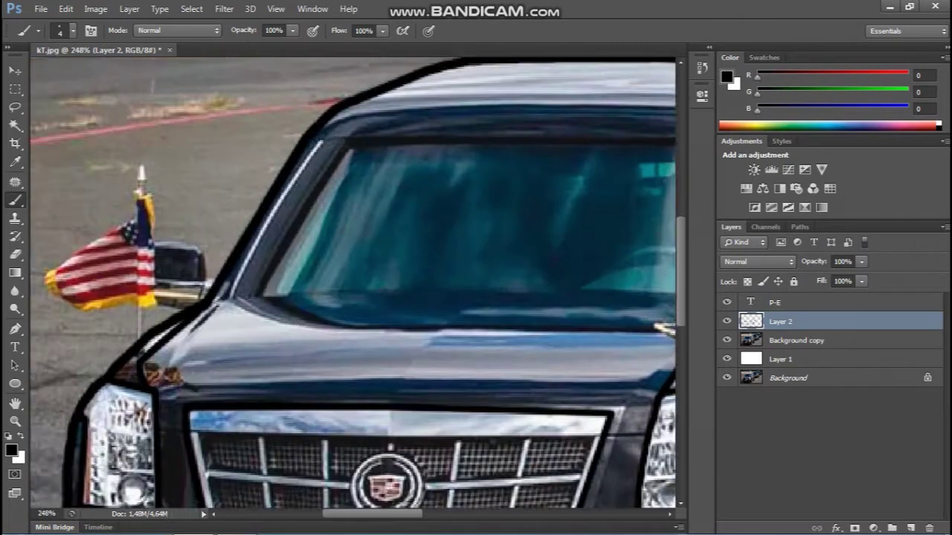
{"action": "scroll", "coordinate": [357, 283], "scroll_direction": "down", "scroll_amount": 3}
{"action": "scroll", "coordinate": [352, 297], "scroll_direction": "up", "scroll_amount": 2}
{"action": "scroll", "coordinate": [353, 298], "scroll_direction": "up", "scroll_amount": 2}
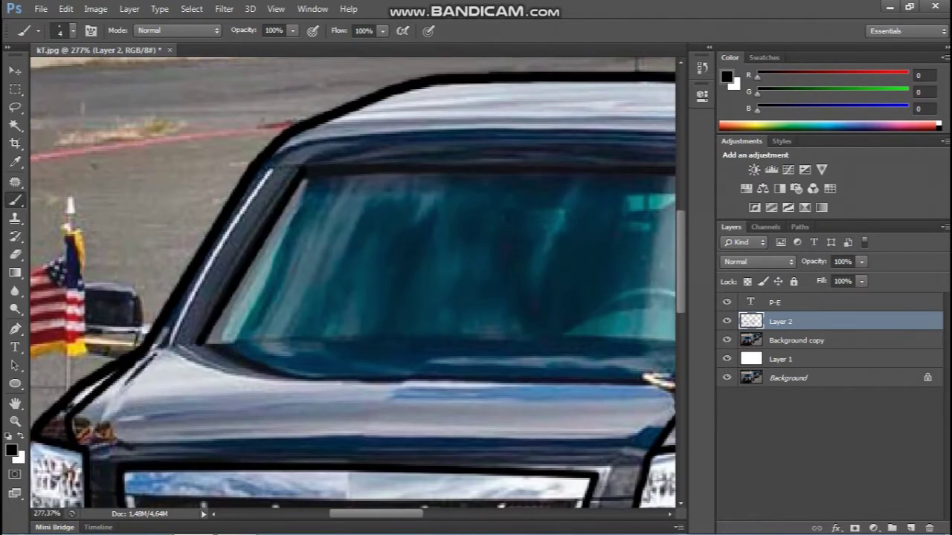
{"action": "scroll", "coordinate": [352, 298], "scroll_direction": "up", "scroll_amount": 2}
{"action": "scroll", "coordinate": [357, 283], "scroll_direction": "down", "scroll_amount": 3}
{"action": "scroll", "coordinate": [357, 282], "scroll_direction": "up", "scroll_amount": 2}
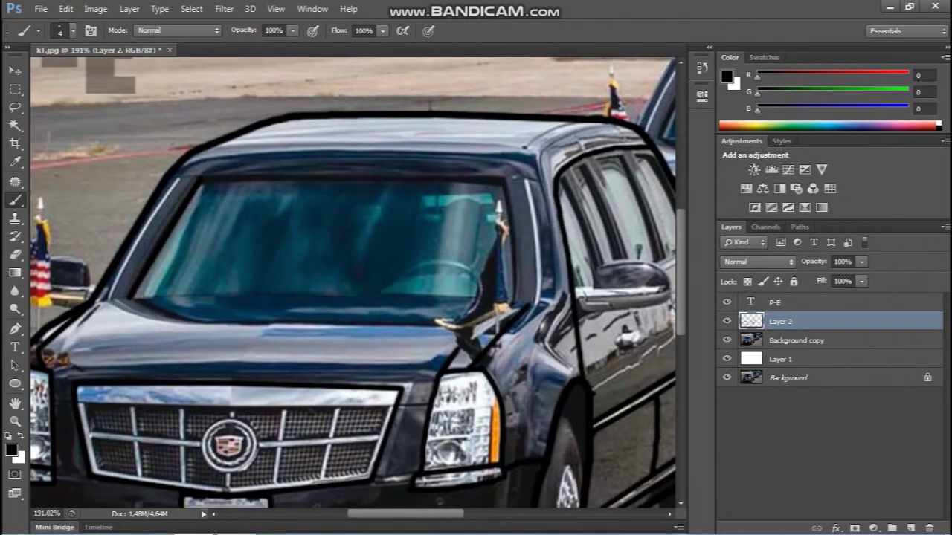
{"action": "scroll", "coordinate": [416, 250], "scroll_direction": "up", "scroll_amount": 2}
{"action": "scroll", "coordinate": [417, 250], "scroll_direction": "down", "scroll_amount": 1}
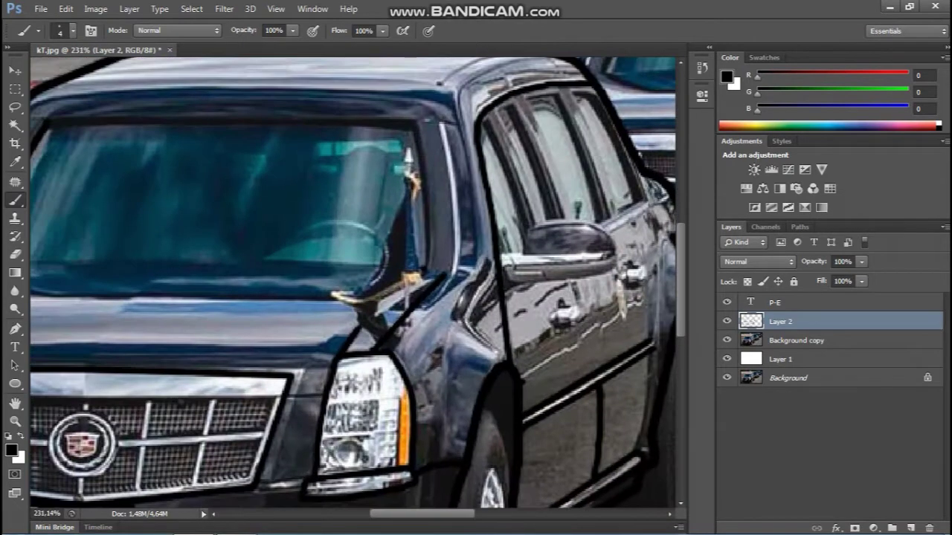
{"action": "scroll", "coordinate": [476, 275], "scroll_direction": "up", "scroll_amount": 1}
{"action": "scroll", "coordinate": [476, 275], "scroll_direction": "up", "scroll_amount": 1}
{"action": "scroll", "coordinate": [476, 275], "scroll_direction": "up", "scroll_amount": 1}
{"action": "left_click_drag", "start_coordinate": [674, 277], "coordinate": [316, 275]}
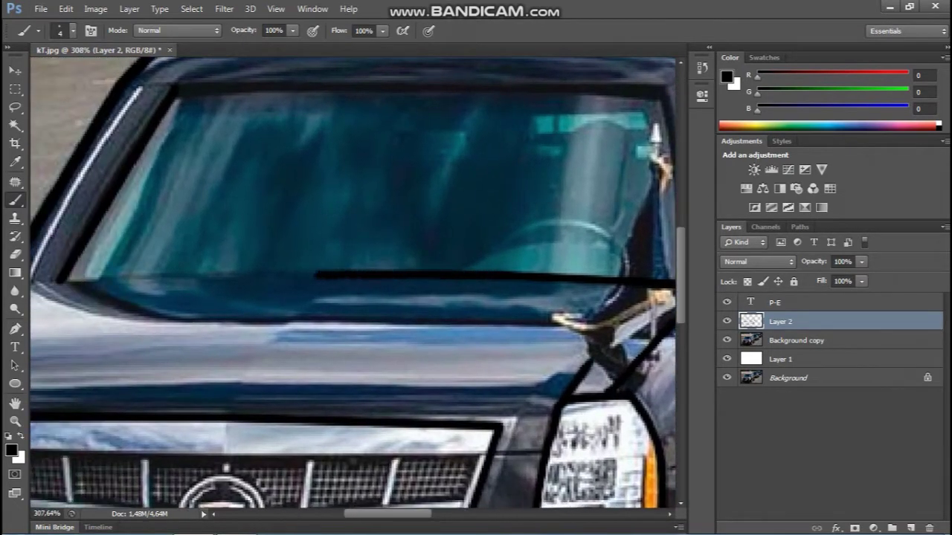
- Add a black stroke down the door pillar
{"action": "scroll", "coordinate": [357, 283], "scroll_direction": "up", "scroll_amount": 3}
{"action": "scroll", "coordinate": [357, 282], "scroll_direction": "right", "scroll_amount": 3}
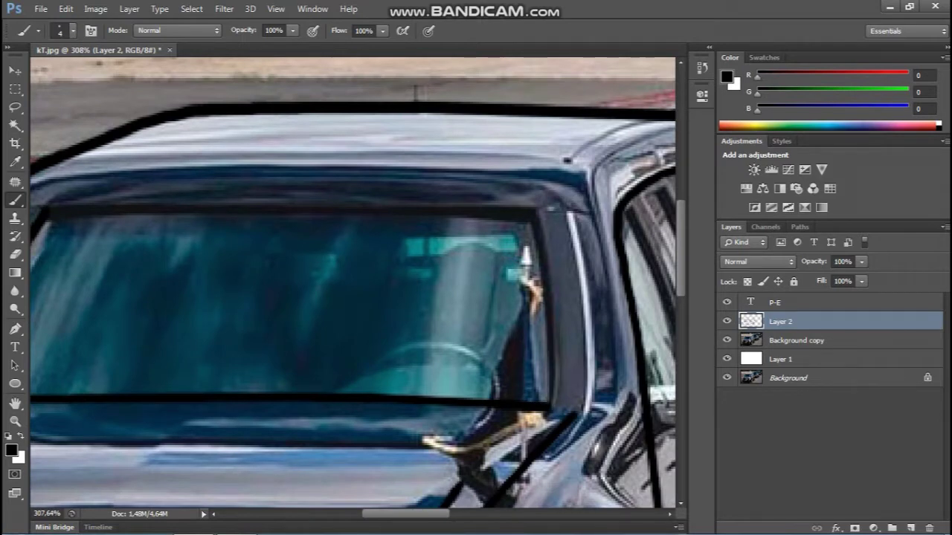
{"action": "scroll", "coordinate": [551, 335], "scroll_direction": "up", "scroll_amount": 2}
{"action": "scroll", "coordinate": [534, 277], "scroll_direction": "left", "scroll_amount": 2}
{"action": "scroll", "coordinate": [521, 260], "scroll_direction": "right", "scroll_amount": 3}
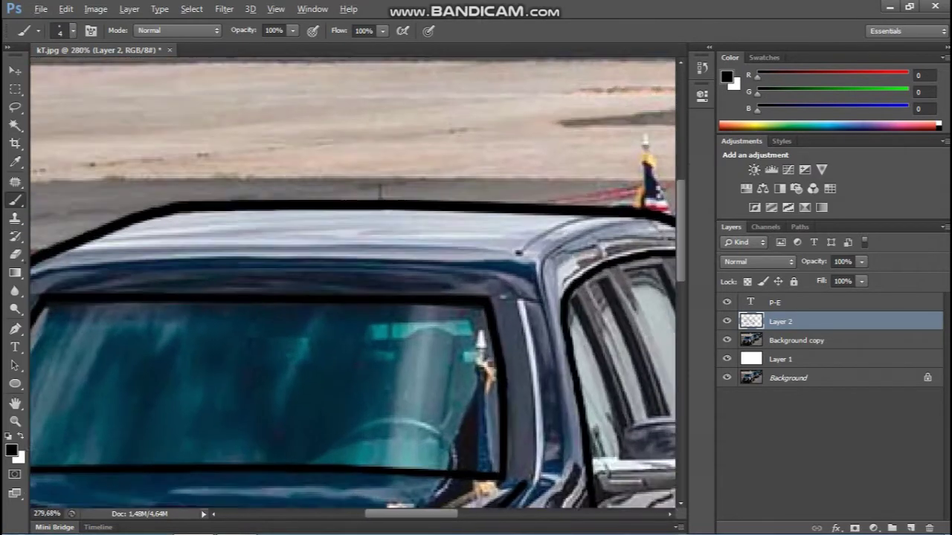
{"action": "scroll", "coordinate": [513, 246], "scroll_direction": "up", "scroll_amount": 1}
{"action": "scroll", "coordinate": [510, 236], "scroll_direction": "down", "scroll_amount": 1}
{"action": "scroll", "coordinate": [418, 238], "scroll_direction": "down", "scroll_amount": 1}
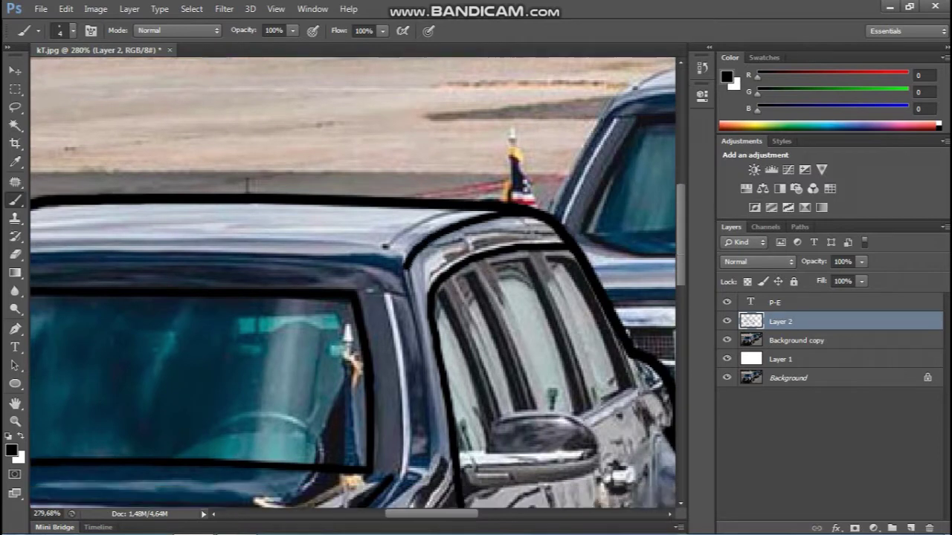
{"action": "scroll", "coordinate": [423, 312], "scroll_direction": "down", "scroll_amount": 2}
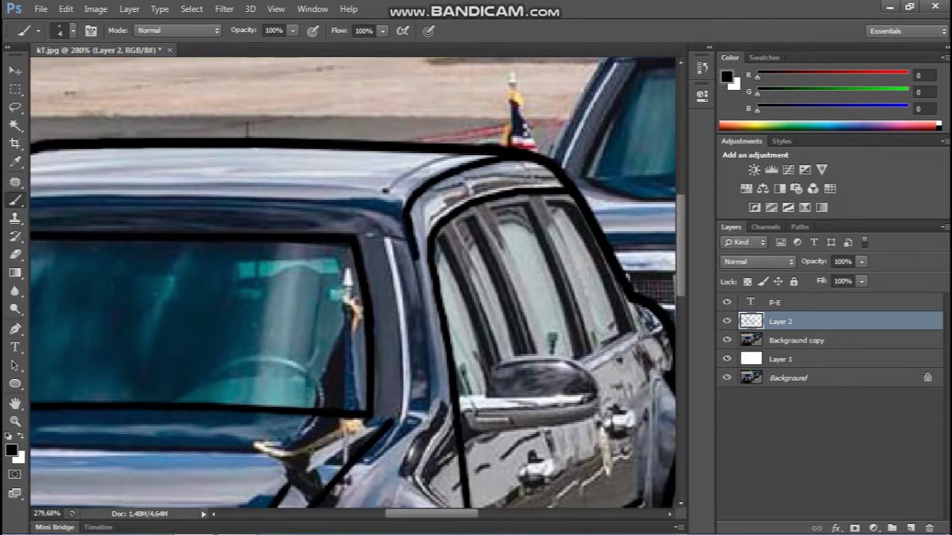
{"action": "scroll", "coordinate": [424, 312], "scroll_direction": "down", "scroll_amount": 4}
{"action": "scroll", "coordinate": [424, 312], "scroll_direction": "down", "scroll_amount": 3}
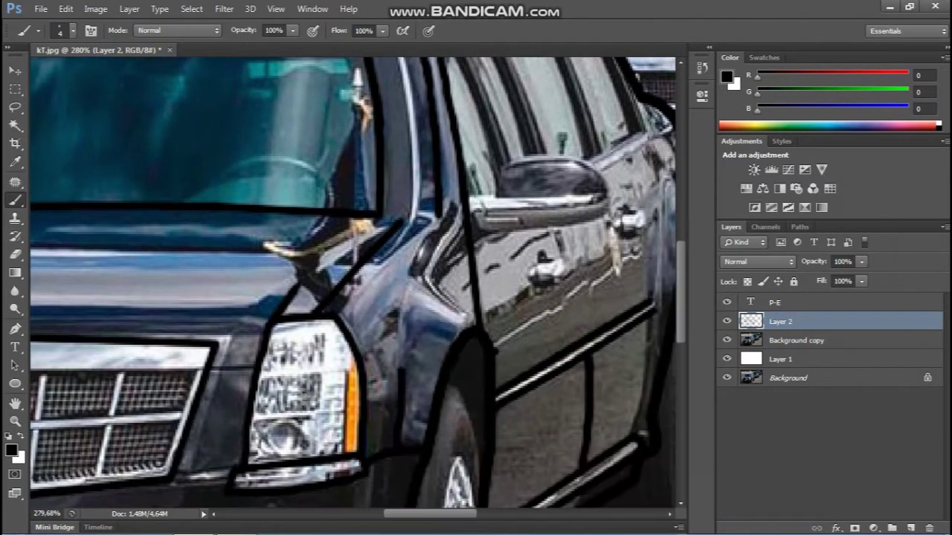
{"action": "scroll", "coordinate": [424, 297], "scroll_direction": "down", "scroll_amount": 3}
{"action": "scroll", "coordinate": [424, 297], "scroll_direction": "up", "scroll_amount": 4}
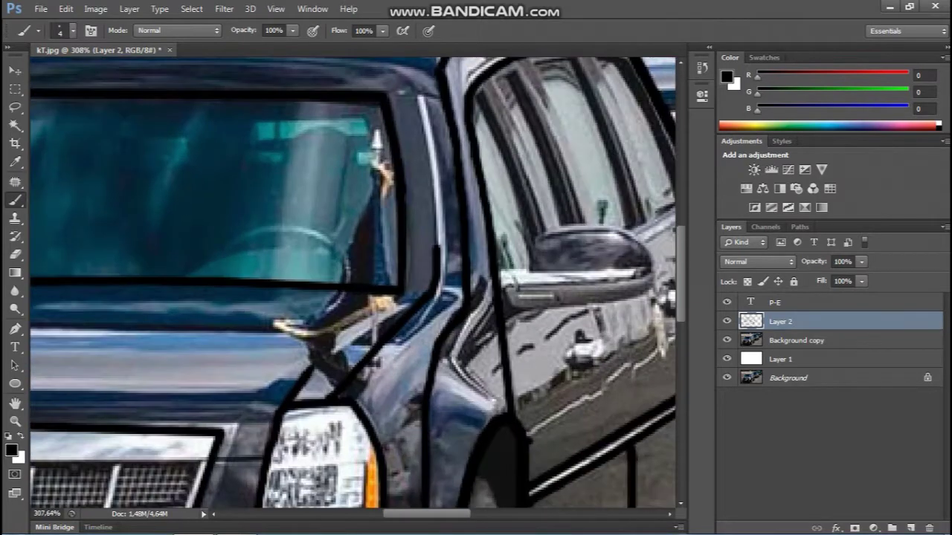
{"action": "scroll", "coordinate": [424, 245], "scroll_direction": "up", "scroll_amount": 2}
{"action": "scroll", "coordinate": [417, 215], "scroll_direction": "up", "scroll_amount": 1}
{"action": "left_click_drag", "start_coordinate": [428, 296], "coordinate": [432, 349]}
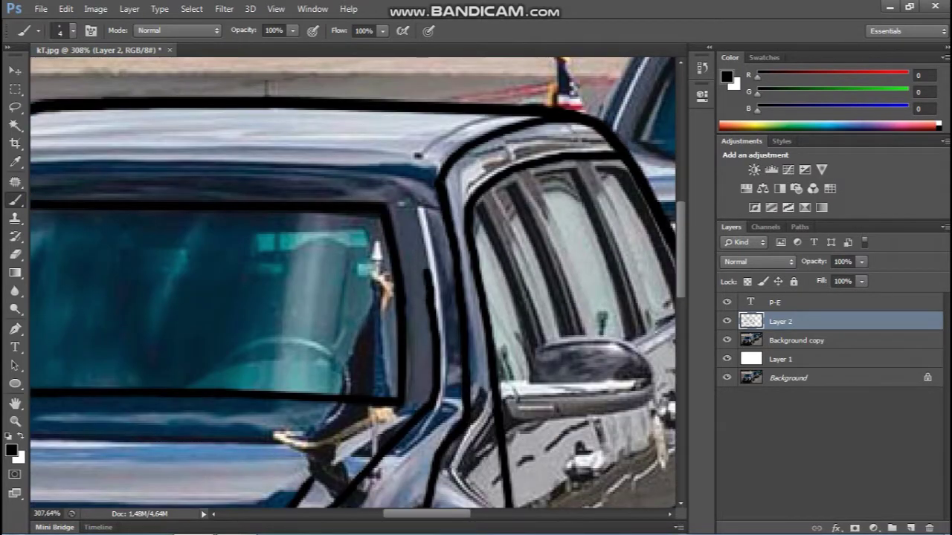
- Draw a thick black outline up the front fender
{"action": "scroll", "coordinate": [424, 297], "scroll_direction": "down", "scroll_amount": 4}
{"action": "scroll", "coordinate": [424, 298], "scroll_direction": "up", "scroll_amount": 3}
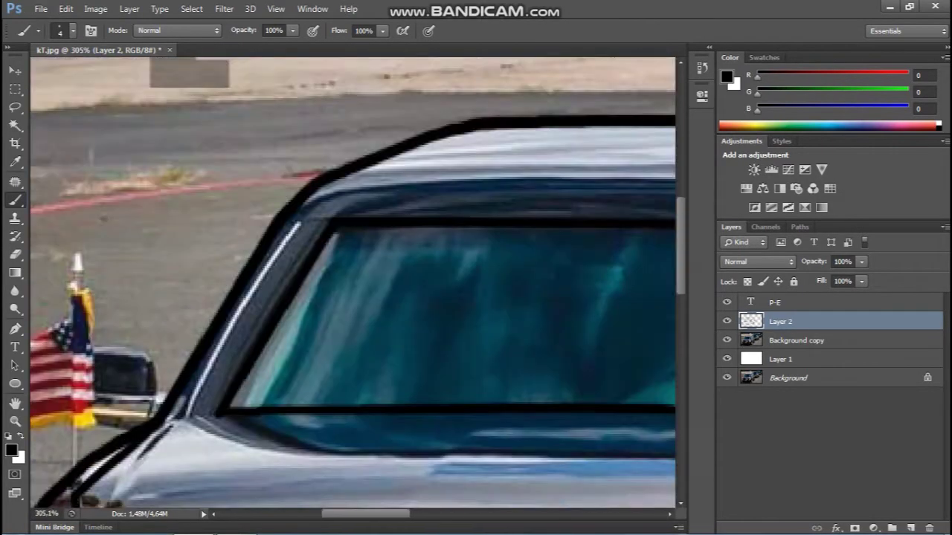
{"action": "scroll", "coordinate": [297, 297], "scroll_direction": "up", "scroll_amount": 2}
{"action": "left_click_drag", "start_coordinate": [205, 416], "coordinate": [312, 279]}
- Stroke along the window pillar, undoing the unwanted black over-paint of its highlight
{"action": "scroll", "coordinate": [442, 162], "scroll_direction": "up", "scroll_amount": 3}
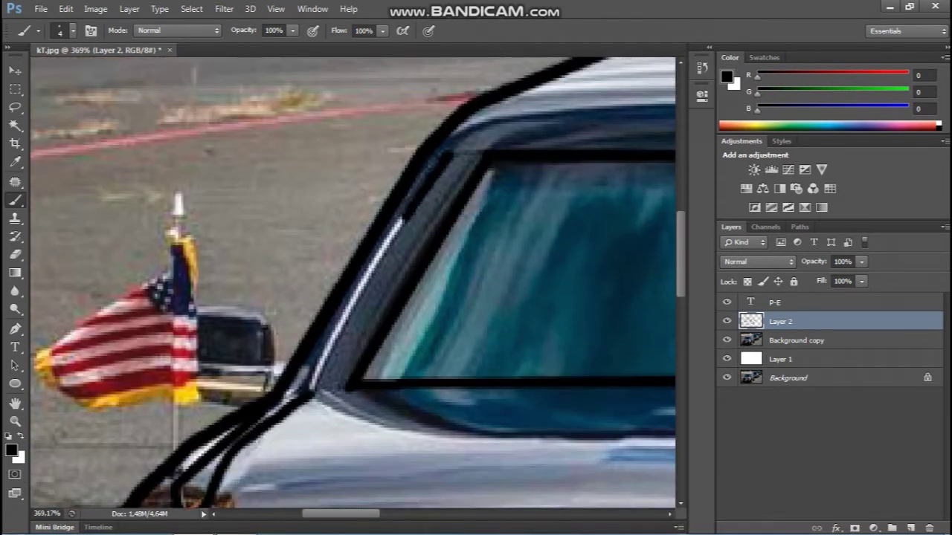
{"action": "left_click_drag", "start_coordinate": [405, 220], "coordinate": [444, 157]}
{"action": "left_click_drag", "start_coordinate": [424, 190], "coordinate": [361, 284]}
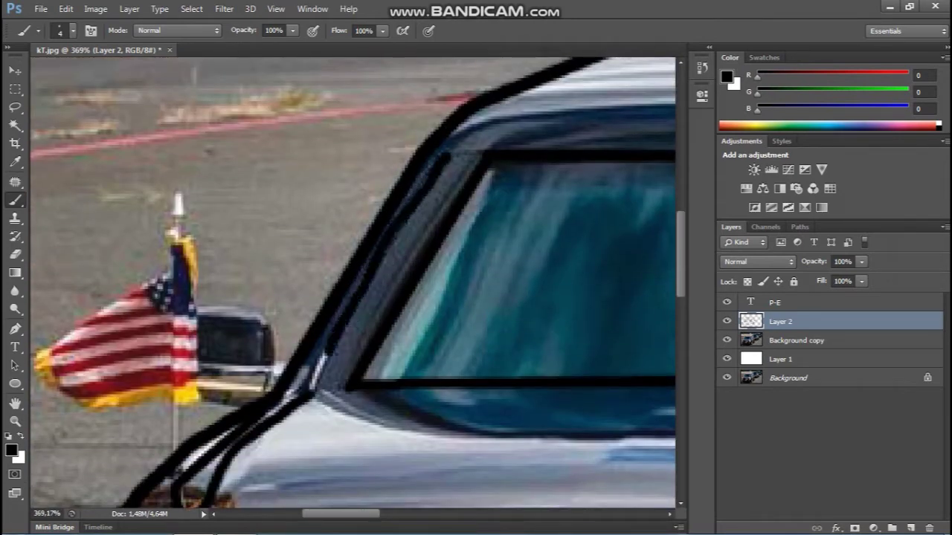
{"action": "key", "text": "ctrl+z"}
{"action": "scroll", "coordinate": [405, 267], "scroll_direction": "down", "scroll_amount": 4, "text": "alt"}
- Trace the window pillar in black, covering its lower highlight
{"action": "scroll", "coordinate": [405, 268], "scroll_direction": "up", "scroll_amount": 1, "text": "alt"}
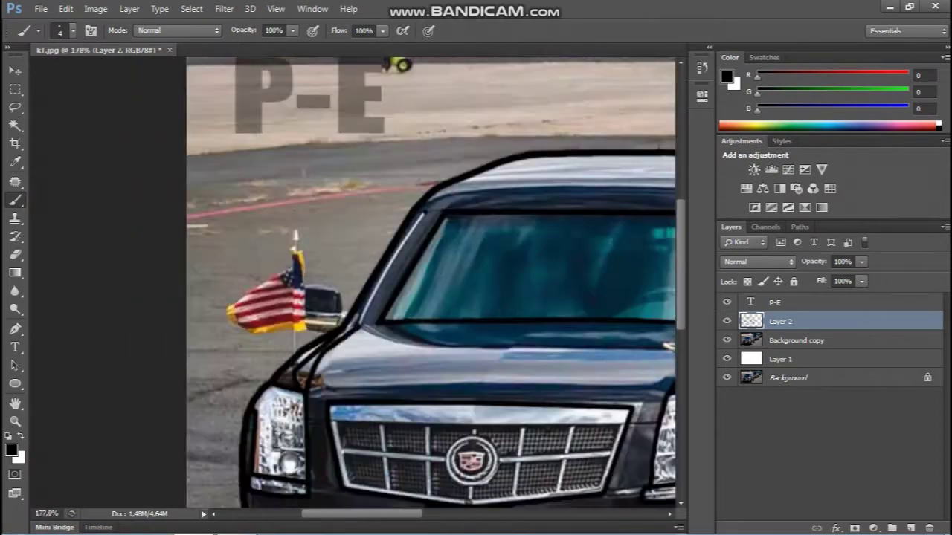
{"action": "scroll", "coordinate": [389, 267], "scroll_direction": "up", "scroll_amount": 4, "text": "alt"}
{"action": "left_click_drag", "start_coordinate": [481, 154], "coordinate": [425, 239]}
{"action": "left_click_drag", "start_coordinate": [394, 286], "coordinate": [308, 438]}
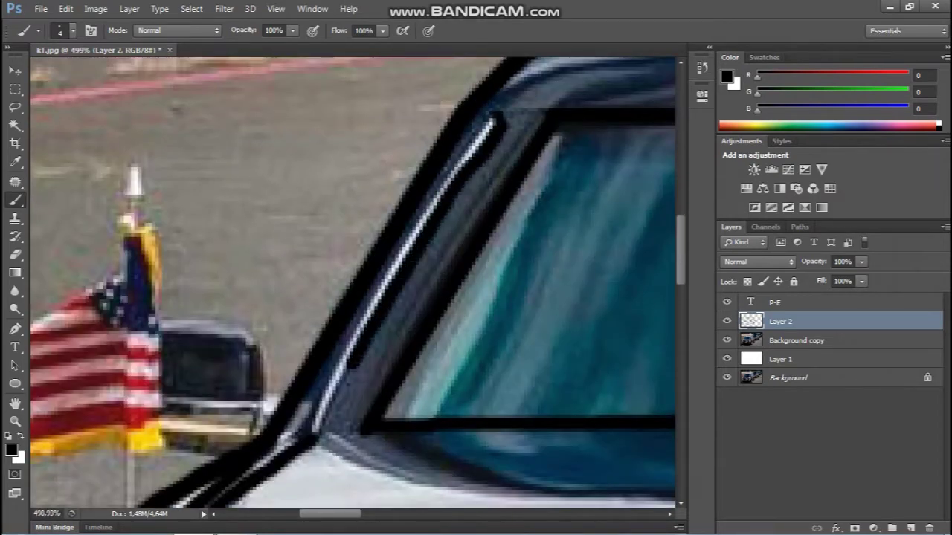
- Draw a black stroke down the inner window frame, redoing it once
{"action": "scroll", "coordinate": [309, 438], "scroll_direction": "down", "scroll_amount": 2, "text": "alt"}
{"action": "scroll", "coordinate": [309, 439], "scroll_direction": "down", "scroll_amount": 2, "text": "alt"}
{"action": "scroll", "coordinate": [451, 459], "scroll_direction": "up", "scroll_amount": 4}
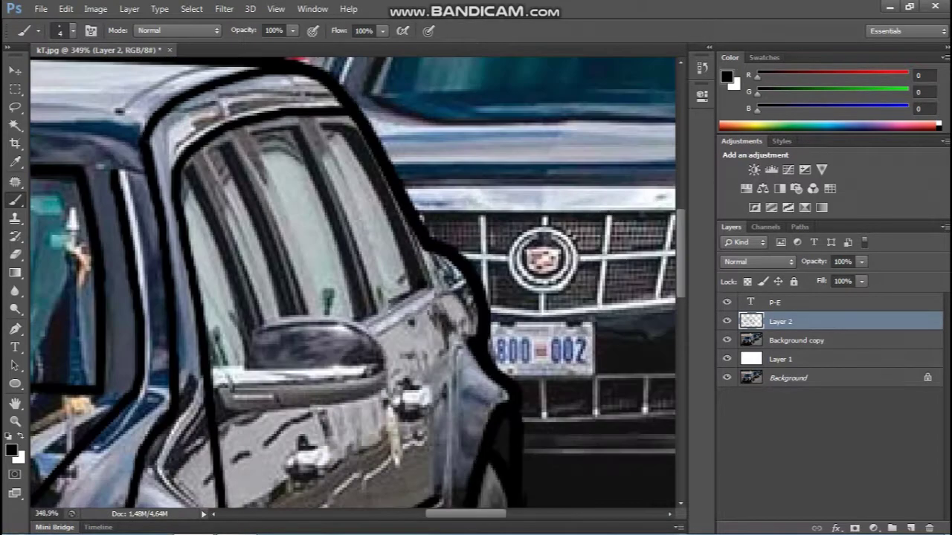
{"action": "scroll", "coordinate": [396, 217], "scroll_direction": "up", "scroll_amount": 1}
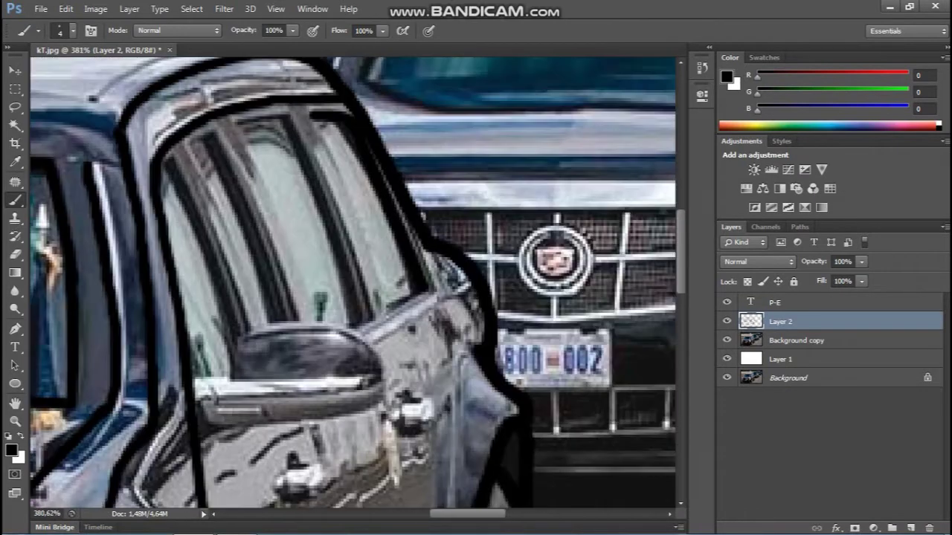
{"action": "scroll", "coordinate": [342, 132], "scroll_direction": "up", "scroll_amount": 1}
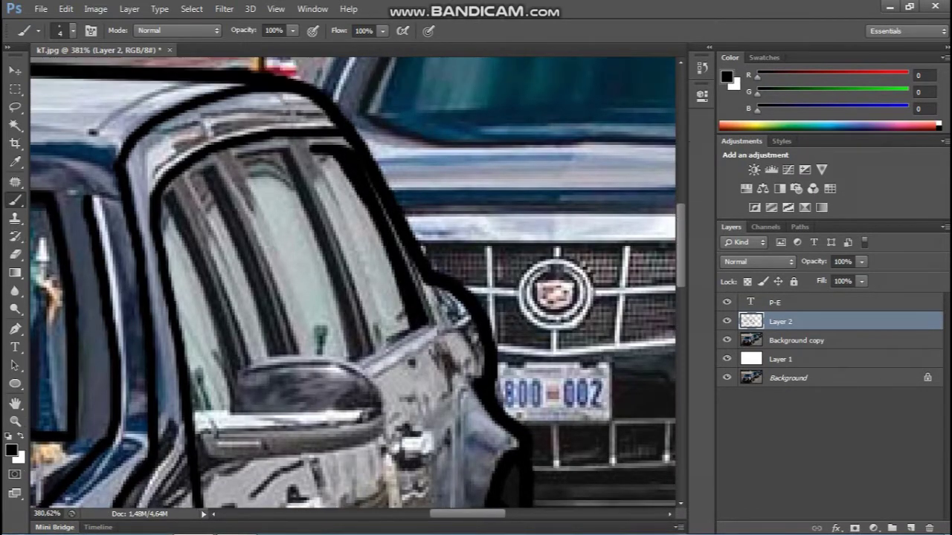
{"action": "scroll", "coordinate": [312, 162], "scroll_direction": "up", "scroll_amount": 1}
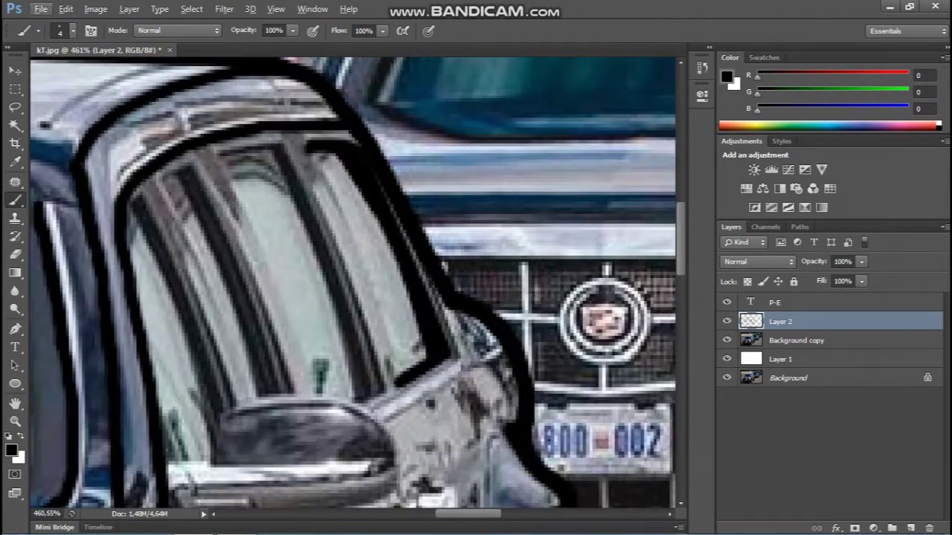
{"action": "left_click_drag", "start_coordinate": [304, 149], "coordinate": [364, 268]}
{"action": "key", "text": "ctrl+z"}
{"action": "left_click_drag", "start_coordinate": [311, 149], "coordinate": [362, 258]}
- Outline the inner window frame and window-pane edges in black
{"action": "scroll", "coordinate": [357, 252], "scroll_direction": "down", "scroll_amount": 1}
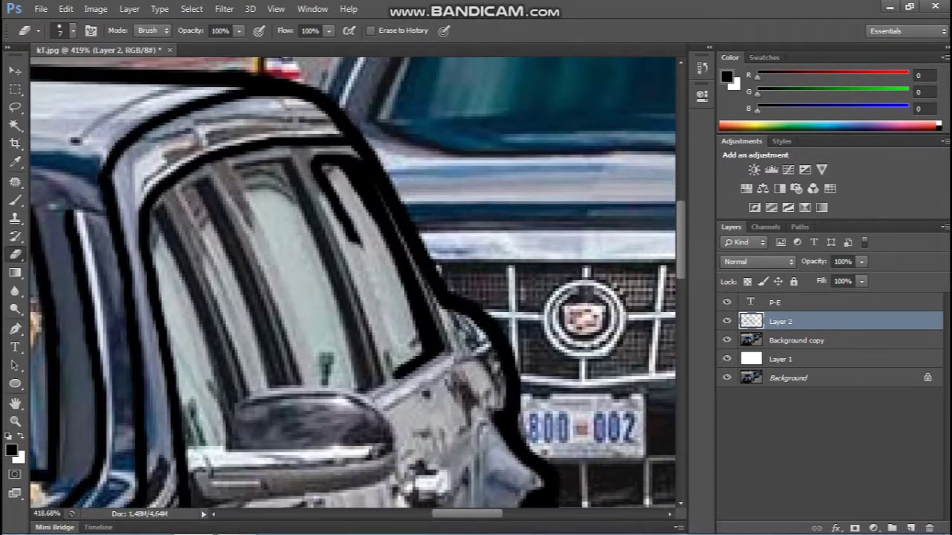
{"action": "left_click_drag", "start_coordinate": [392, 348], "coordinate": [370, 281]}
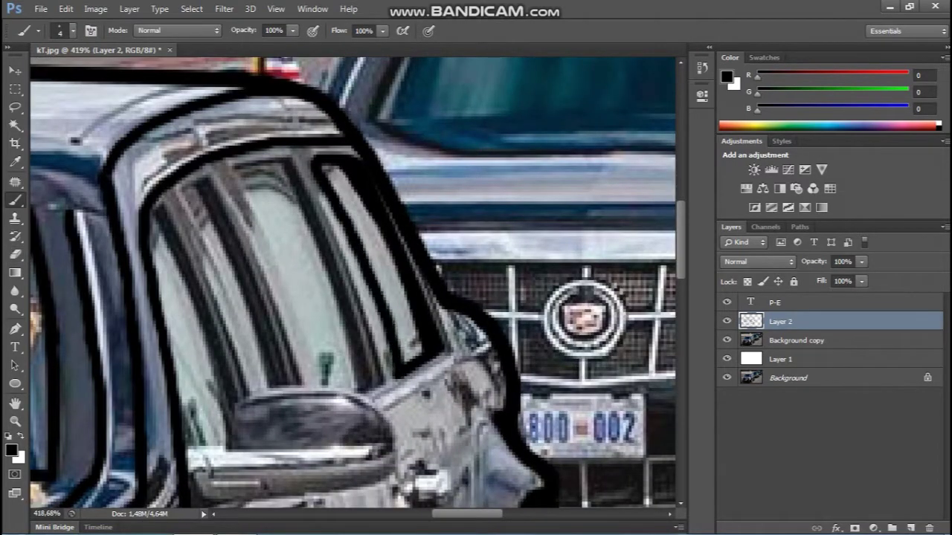
{"action": "left_click_drag", "start_coordinate": [290, 157], "coordinate": [372, 387]}
{"action": "mouse_move", "coordinate": [236, 169]}
{"action": "left_mouse_down"}
{"action": "mouse_move", "coordinate": [271, 163]}
{"action": "mouse_move", "coordinate": [286, 276]}
{"action": "mouse_move", "coordinate": [313, 349]}
{"action": "mouse_move", "coordinate": [236, 165]}
{"action": "mouse_move", "coordinate": [304, 387]}
{"action": "left_mouse_up"}
{"action": "key", "text": "ctrl+z"}
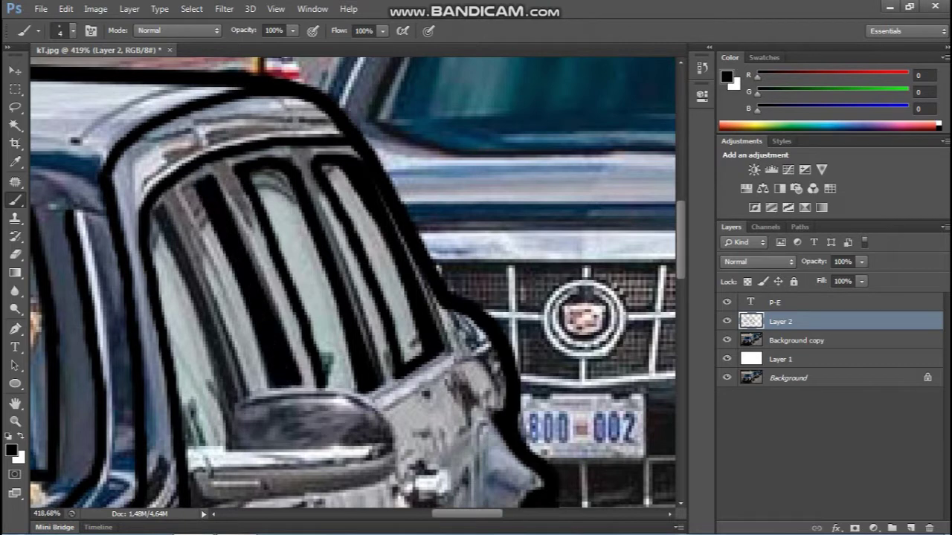
{"action": "scroll", "coordinate": [238, 342], "scroll_direction": "down", "scroll_amount": 1}
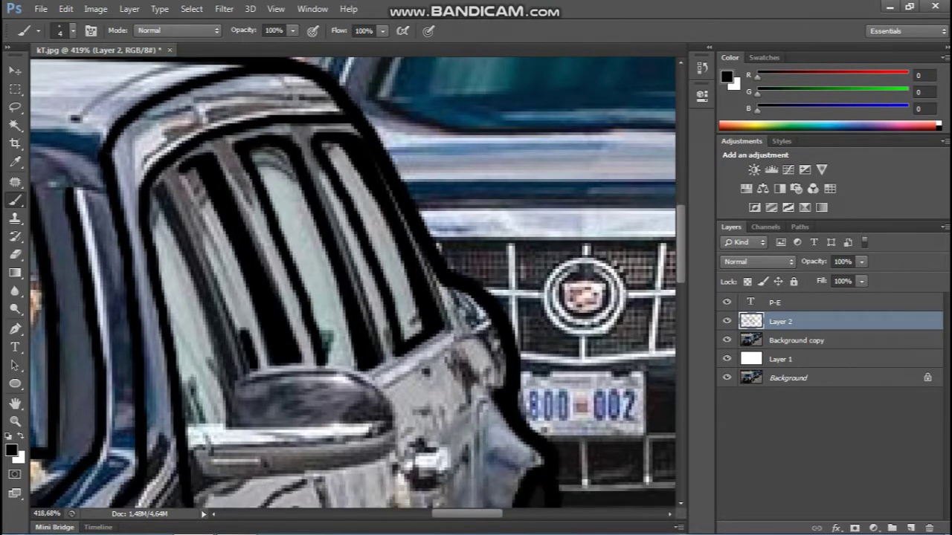
{"action": "left_click_drag", "start_coordinate": [178, 173], "coordinate": [257, 368]}
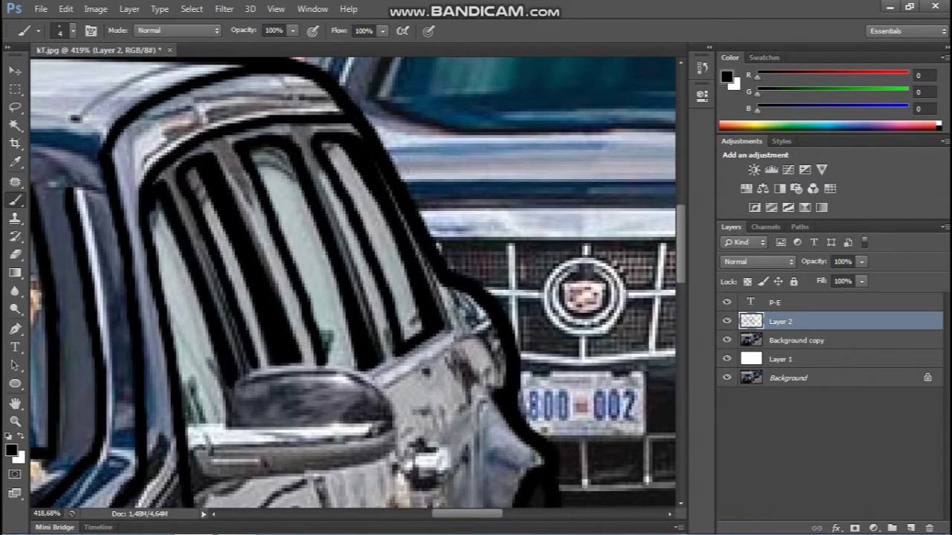
- Outline the side mirror's top and underside in black
{"action": "scroll", "coordinate": [353, 282], "scroll_direction": "down", "scroll_amount": 3}
{"action": "left_click_drag", "start_coordinate": [297, 302], "coordinate": [401, 366]}
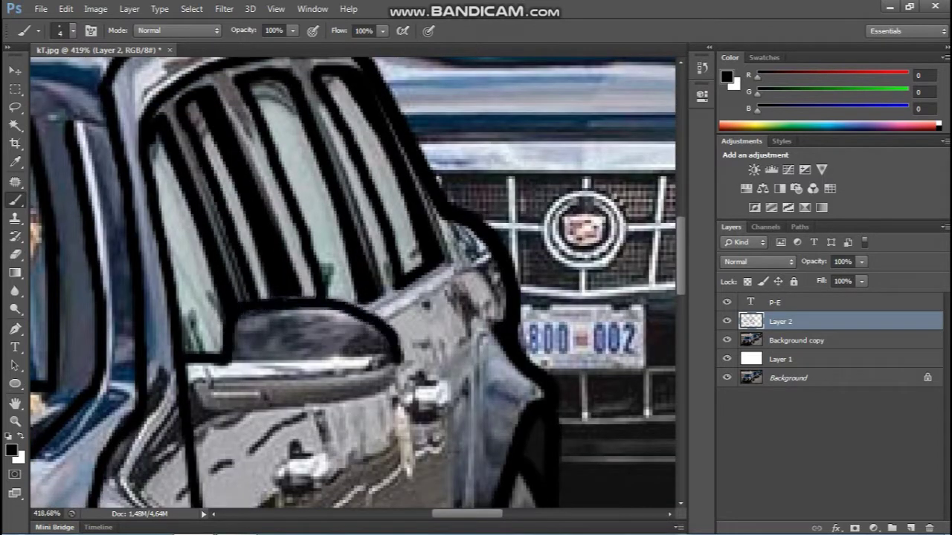
{"action": "left_click_drag", "start_coordinate": [363, 393], "coordinate": [205, 417]}
- Draw a black outline along the left edge of the door
{"action": "scroll", "coordinate": [208, 417], "scroll_direction": "down", "scroll_amount": 3}
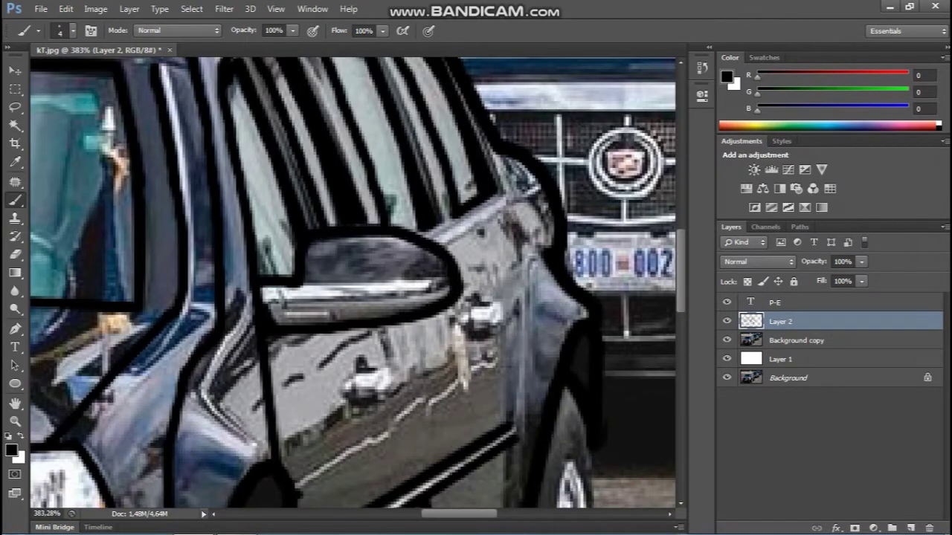
{"action": "mouse_move", "coordinate": [252, 452]}
{"action": "left_mouse_down"}
{"action": "mouse_move", "coordinate": [202, 380]}
{"action": "mouse_move", "coordinate": [238, 290]}
{"action": "left_mouse_up"}
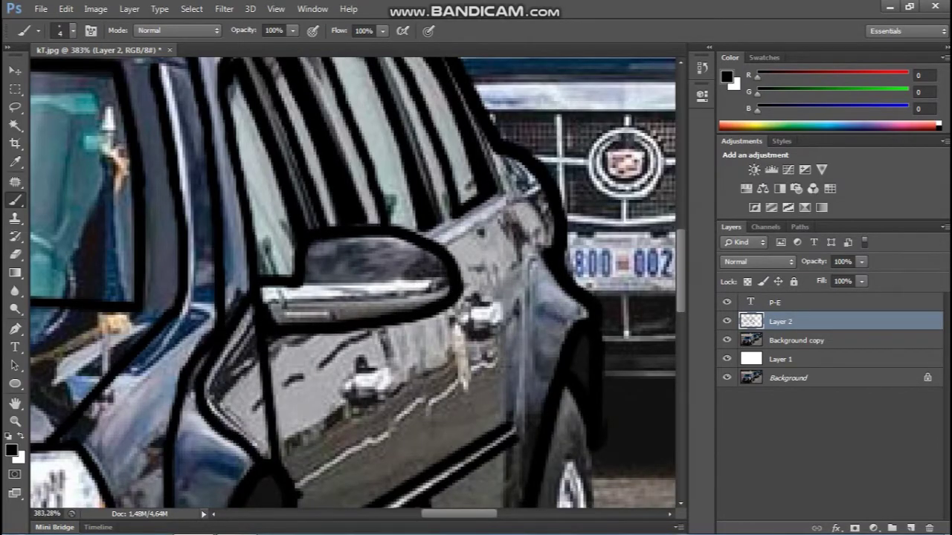
{"action": "scroll", "coordinate": [353, 282], "scroll_direction": "down", "scroll_amount": 5}
{"action": "scroll", "coordinate": [353, 283], "scroll_direction": "up", "scroll_amount": 4}
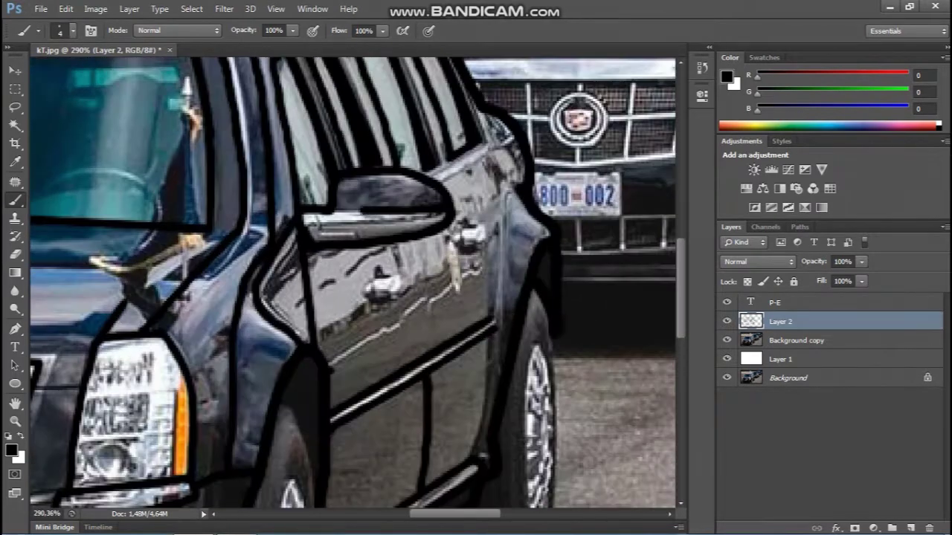
- Trace the front tyre's right edge and the wheel rim's left and lower-right edges in black
{"action": "scroll", "coordinate": [353, 282], "scroll_direction": "up", "scroll_amount": 1}
{"action": "scroll", "coordinate": [353, 283], "scroll_direction": "up", "scroll_amount": 1}
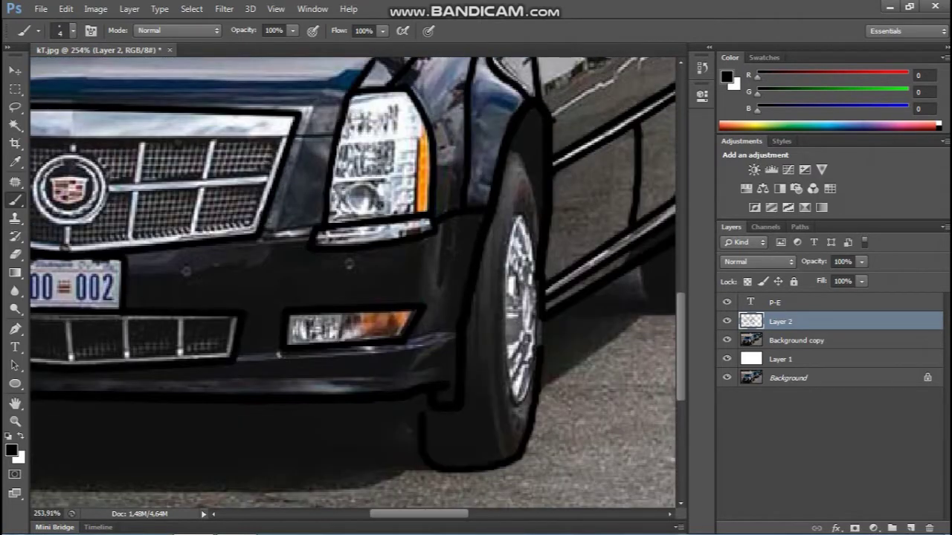
{"action": "left_click_drag", "start_coordinate": [538, 394], "coordinate": [542, 335]}
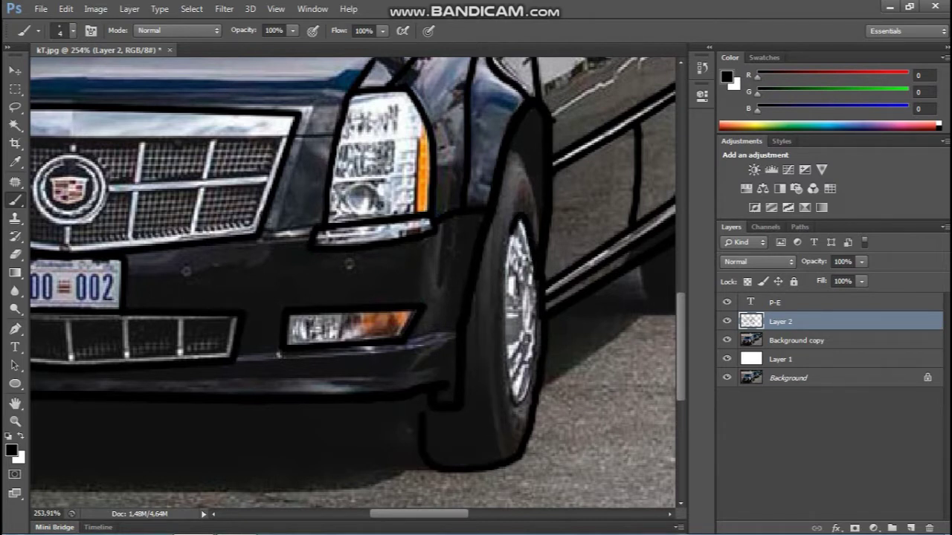
{"action": "left_click_drag", "start_coordinate": [513, 234], "coordinate": [501, 318]}
{"action": "left_click_drag", "start_coordinate": [510, 405], "coordinate": [534, 348]}
{"action": "key", "text": "e"}
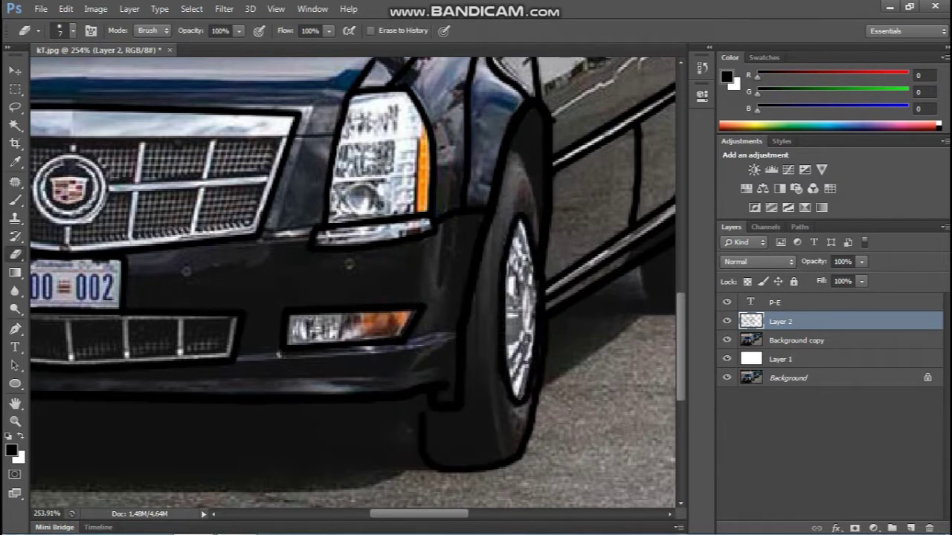
{"action": "key", "text": "b"}
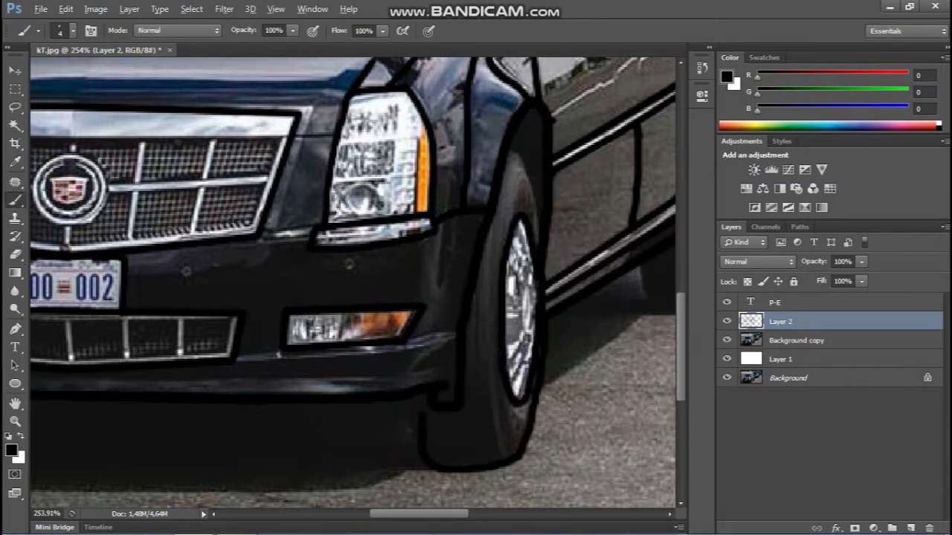
{"action": "scroll", "coordinate": [353, 283], "scroll_direction": "down", "scroll_amount": 5}
- Outline each cell of the lower bumper grille in thick black
{"action": "scroll", "coordinate": [242, 290], "scroll_direction": "up", "scroll_amount": 6}
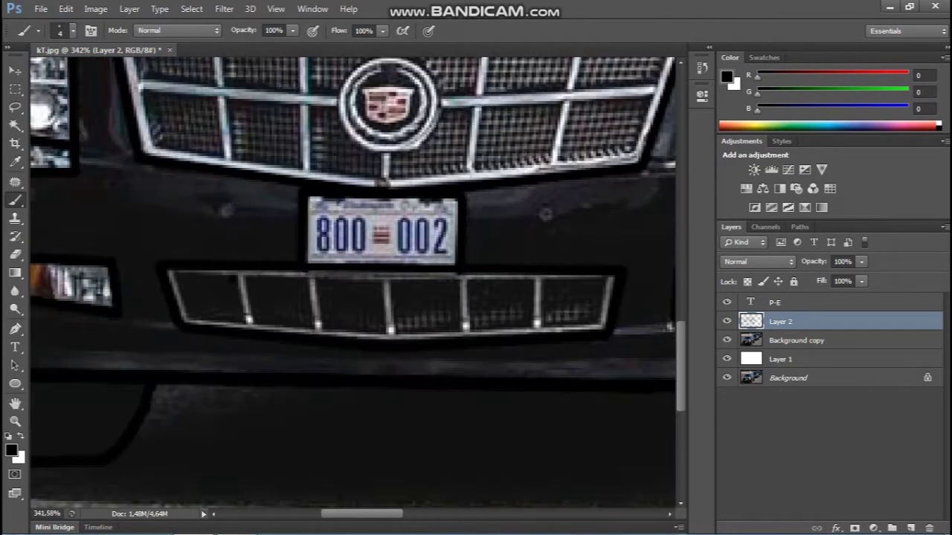
{"action": "mouse_move", "coordinate": [234, 276]}
{"action": "left_mouse_down"}
{"action": "mouse_move", "coordinate": [185, 319]}
{"action": "mouse_move", "coordinate": [242, 281]}
{"action": "mouse_move", "coordinate": [253, 324]}
{"action": "mouse_move", "coordinate": [316, 327]}
{"action": "mouse_move", "coordinate": [253, 277]}
{"action": "left_mouse_up"}
{"action": "mouse_move", "coordinate": [320, 278]}
{"action": "left_mouse_down"}
{"action": "mouse_move", "coordinate": [388, 335]}
{"action": "mouse_move", "coordinate": [313, 333]}
{"action": "left_mouse_up"}
{"action": "scroll", "coordinate": [350, 298], "scroll_direction": "right", "scroll_amount": 5}
{"action": "mouse_move", "coordinate": [290, 281]}
{"action": "left_mouse_down"}
{"action": "mouse_move", "coordinate": [356, 281]}
{"action": "mouse_move", "coordinate": [351, 336]}
{"action": "left_mouse_up"}
{"action": "left_click_drag", "start_coordinate": [351, 334], "coordinate": [284, 332]}
{"action": "scroll", "coordinate": [320, 331], "scroll_direction": "right", "scroll_amount": 2}
{"action": "mouse_move", "coordinate": [306, 278]}
{"action": "left_mouse_down"}
{"action": "mouse_move", "coordinate": [373, 278]}
{"action": "mouse_move", "coordinate": [370, 329]}
{"action": "left_mouse_up"}
{"action": "left_click_drag", "start_coordinate": [372, 325], "coordinate": [307, 324]}
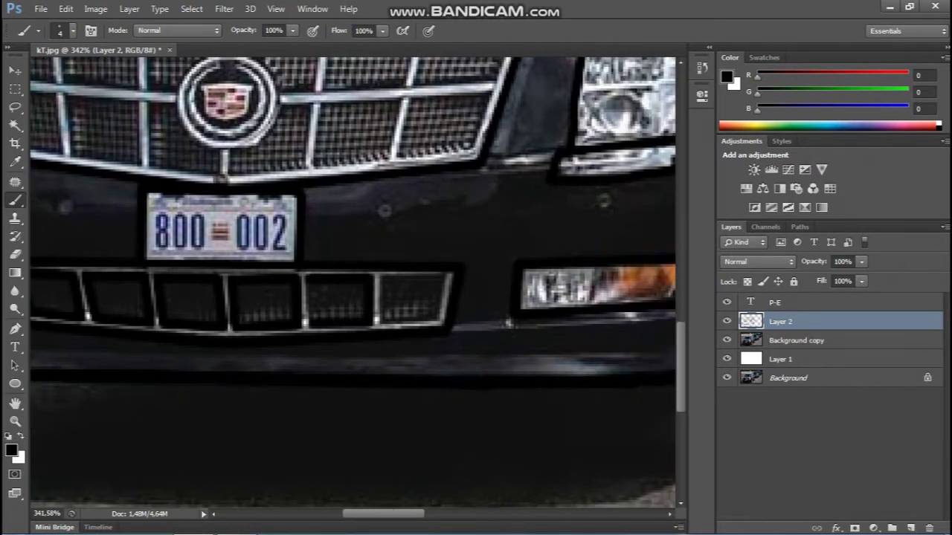
{"action": "left_click_drag", "start_coordinate": [310, 284], "coordinate": [311, 324]}
{"action": "left_click_drag", "start_coordinate": [380, 279], "coordinate": [445, 278]}
{"action": "mouse_move", "coordinate": [442, 278]}
{"action": "left_mouse_down"}
{"action": "mouse_move", "coordinate": [443, 325]}
{"action": "mouse_move", "coordinate": [378, 320]}
{"action": "left_mouse_up"}
{"action": "mouse_move", "coordinate": [381, 325]}
{"action": "left_mouse_down"}
{"action": "mouse_move", "coordinate": [381, 275]}
{"action": "mouse_move", "coordinate": [563, 418]}
{"action": "left_mouse_up"}
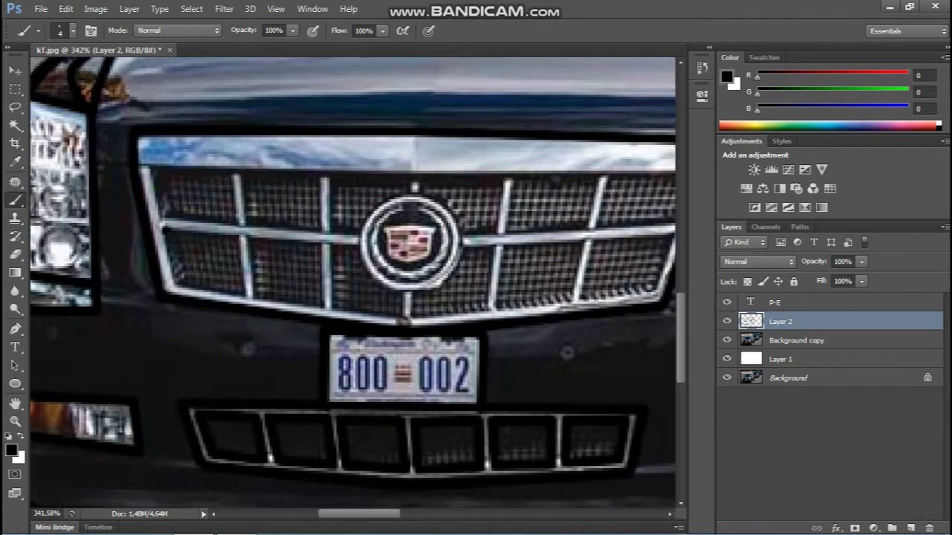
- Outline the two left grille cells and the next upper grille cells in black
{"action": "mouse_move", "coordinate": [167, 228]}
{"action": "left_mouse_down"}
{"action": "mouse_move", "coordinate": [242, 233]}
{"action": "mouse_move", "coordinate": [245, 299]}
{"action": "left_mouse_up"}
{"action": "left_click_drag", "start_coordinate": [245, 298], "coordinate": [162, 291]}
{"action": "mouse_move", "coordinate": [153, 165]}
{"action": "left_mouse_down"}
{"action": "mouse_move", "coordinate": [158, 220]}
{"action": "mouse_move", "coordinate": [240, 227]}
{"action": "left_mouse_up"}
{"action": "mouse_move", "coordinate": [239, 224]}
{"action": "left_mouse_down"}
{"action": "mouse_move", "coordinate": [237, 165]}
{"action": "mouse_move", "coordinate": [250, 228]}
{"action": "left_mouse_up"}
{"action": "mouse_move", "coordinate": [250, 228]}
{"action": "left_mouse_down"}
{"action": "mouse_move", "coordinate": [326, 224]}
{"action": "mouse_move", "coordinate": [327, 171]}
{"action": "mouse_move", "coordinate": [408, 182]}
{"action": "left_mouse_up"}
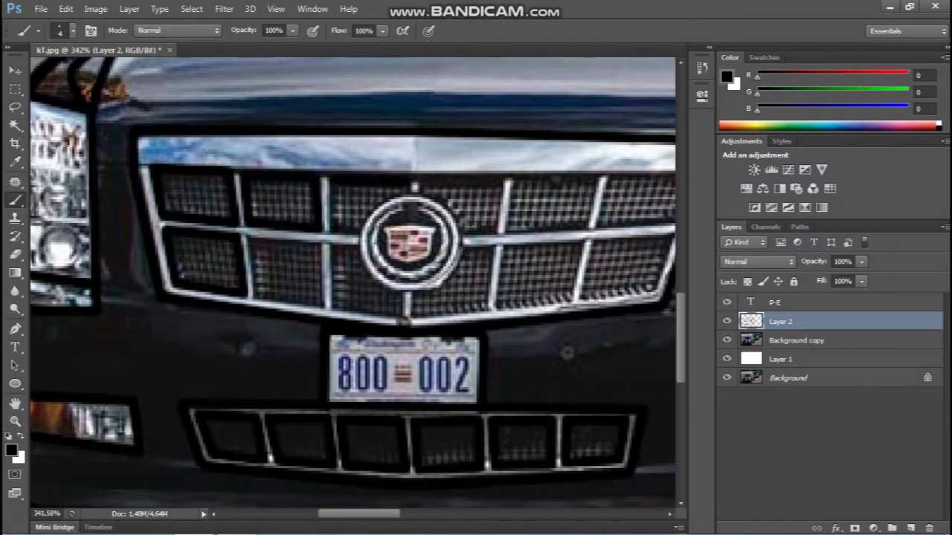
{"action": "left_click_drag", "start_coordinate": [335, 182], "coordinate": [336, 229]}
{"action": "mouse_move", "coordinate": [418, 182]}
{"action": "left_mouse_down"}
{"action": "mouse_move", "coordinate": [504, 183]}
{"action": "mouse_move", "coordinate": [497, 236]}
{"action": "left_mouse_up"}
{"action": "left_click_drag", "start_coordinate": [495, 235], "coordinate": [355, 229]}
- Outline the remaining upper and lower grille cells, including the cells beside the logo
{"action": "left_click_drag", "start_coordinate": [413, 176], "coordinate": [495, 174]}
{"action": "mouse_move", "coordinate": [493, 177]}
{"action": "left_mouse_down"}
{"action": "mouse_move", "coordinate": [490, 226]}
{"action": "mouse_move", "coordinate": [401, 227]}
{"action": "left_mouse_up"}
{"action": "left_click_drag", "start_coordinate": [406, 226], "coordinate": [408, 179]}
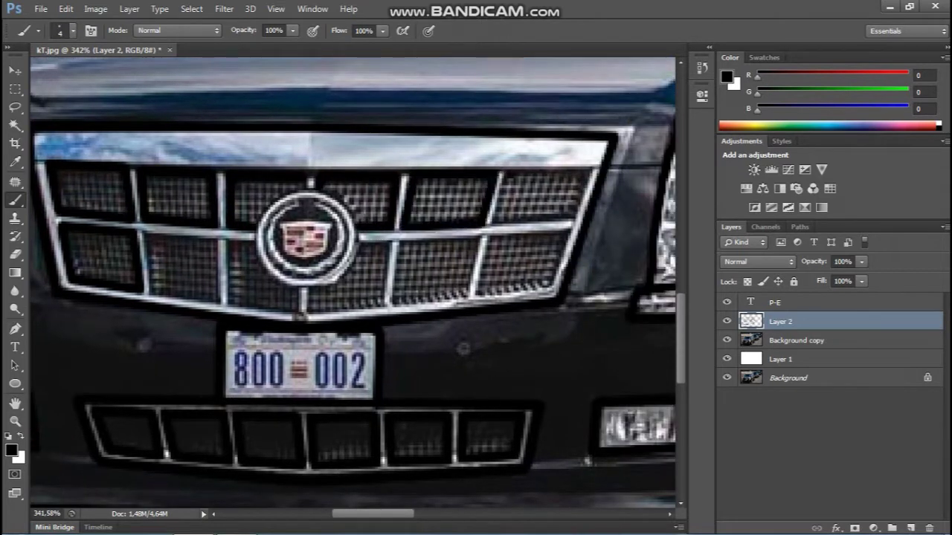
{"action": "mouse_move", "coordinate": [513, 174]}
{"action": "left_mouse_down"}
{"action": "mouse_move", "coordinate": [592, 173]}
{"action": "mouse_move", "coordinate": [494, 224]}
{"action": "left_mouse_up"}
{"action": "mouse_move", "coordinate": [573, 229]}
{"action": "left_mouse_down"}
{"action": "mouse_move", "coordinate": [491, 235]}
{"action": "mouse_move", "coordinate": [550, 287]}
{"action": "left_mouse_up"}
{"action": "mouse_move", "coordinate": [476, 236]}
{"action": "left_mouse_down"}
{"action": "mouse_move", "coordinate": [394, 245]}
{"action": "mouse_move", "coordinate": [393, 306]}
{"action": "left_mouse_up"}
{"action": "mouse_move", "coordinate": [396, 305]}
{"action": "left_mouse_down"}
{"action": "mouse_move", "coordinate": [467, 298]}
{"action": "mouse_move", "coordinate": [479, 239]}
{"action": "left_mouse_up"}
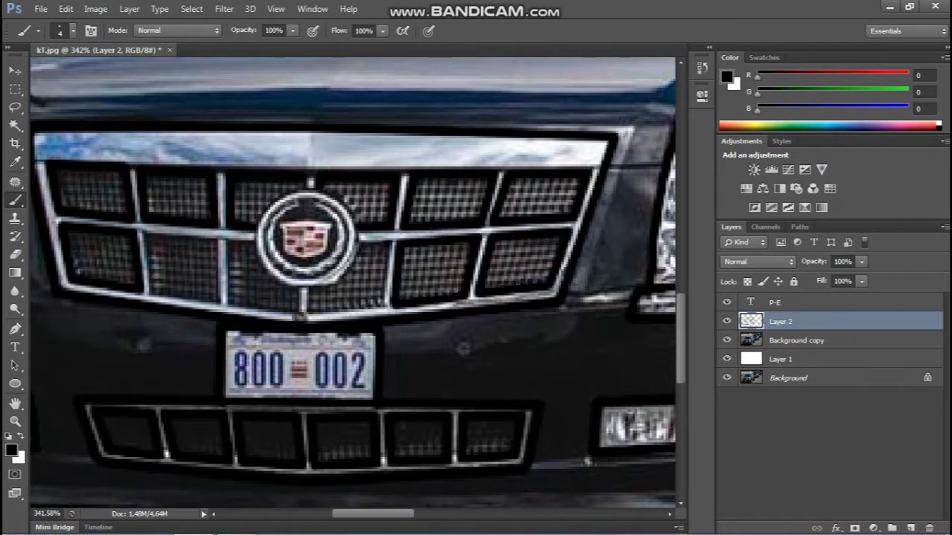
{"action": "left_click_drag", "start_coordinate": [387, 244], "coordinate": [384, 311]}
{"action": "mouse_move", "coordinate": [384, 312]}
{"action": "left_mouse_down"}
{"action": "mouse_move", "coordinate": [303, 319]}
{"action": "mouse_move", "coordinate": [227, 306]}
{"action": "mouse_move", "coordinate": [257, 240]}
{"action": "mouse_move", "coordinate": [140, 234]}
{"action": "left_mouse_up"}
{"action": "mouse_move", "coordinate": [141, 238]}
{"action": "left_mouse_down"}
{"action": "mouse_move", "coordinate": [147, 296]}
{"action": "mouse_move", "coordinate": [222, 302]}
{"action": "left_mouse_up"}
{"action": "left_click_drag", "start_coordinate": [217, 297], "coordinate": [215, 242]}
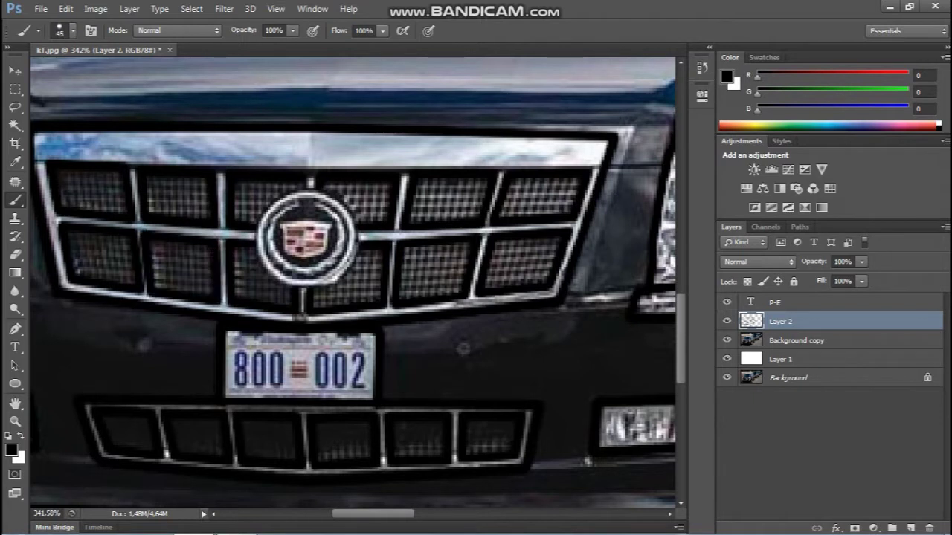
- Cover the Cadillac logo with a black dab and erase its centre, shrinking the eraser to 20
{"action": "left_click", "coordinate": [306, 239]}
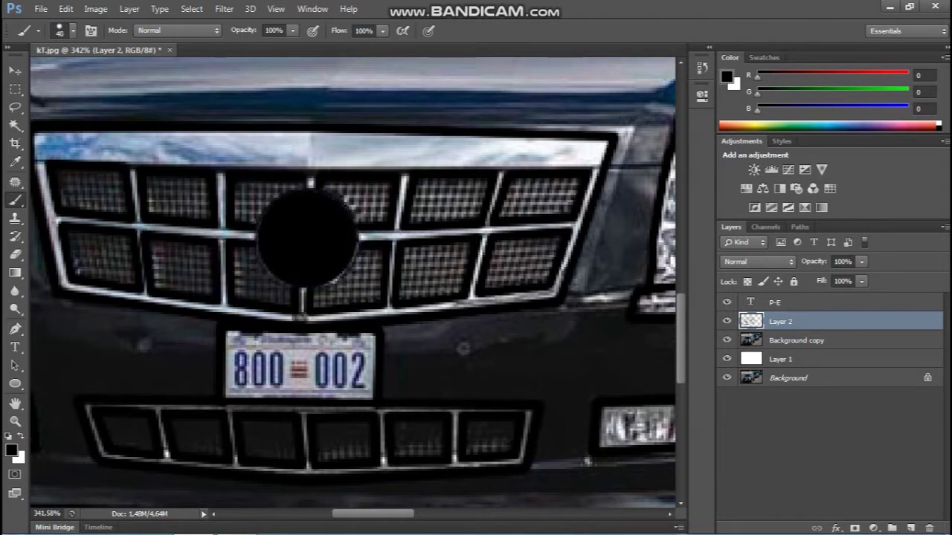
{"action": "key", "text": "e"}
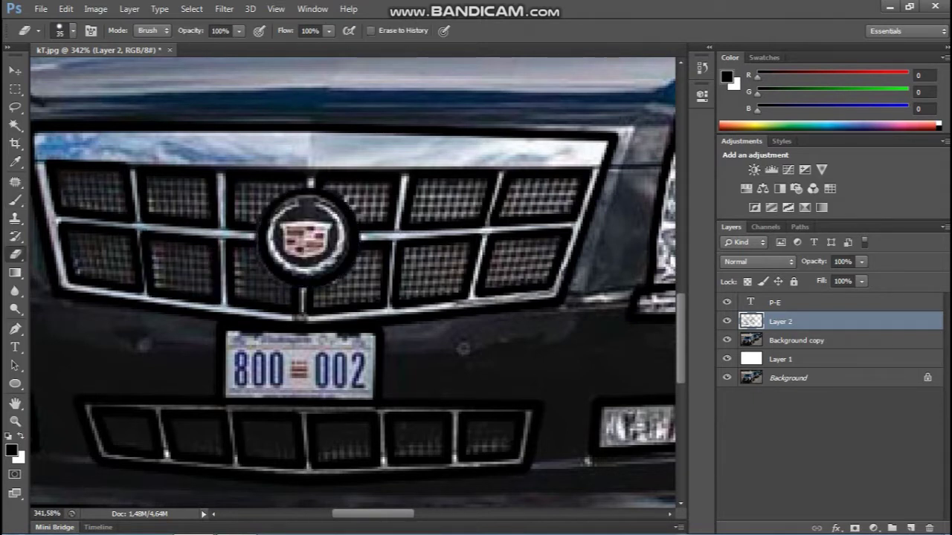
{"action": "left_click", "coordinate": [307, 238]}
{"action": "key", "text": "b"}
{"action": "left_click", "coordinate": [307, 238]}
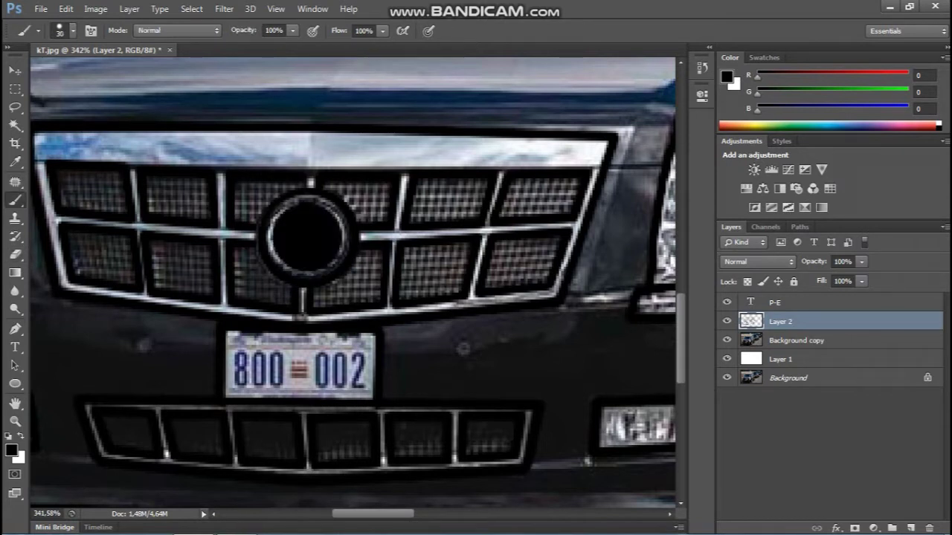
{"action": "key", "text": "e"}
{"action": "left_click", "coordinate": [306, 237]}
{"action": "key", "text": "bracketleft"}
{"action": "key", "text": "bracketleft"}
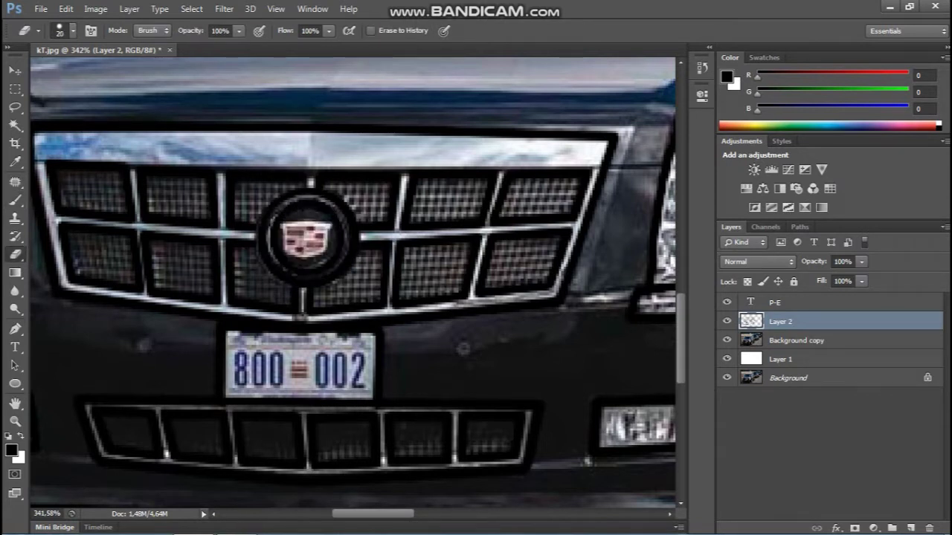
- Touch up the black ring along the top of the logo with the Brush
{"action": "key", "text": "b"}
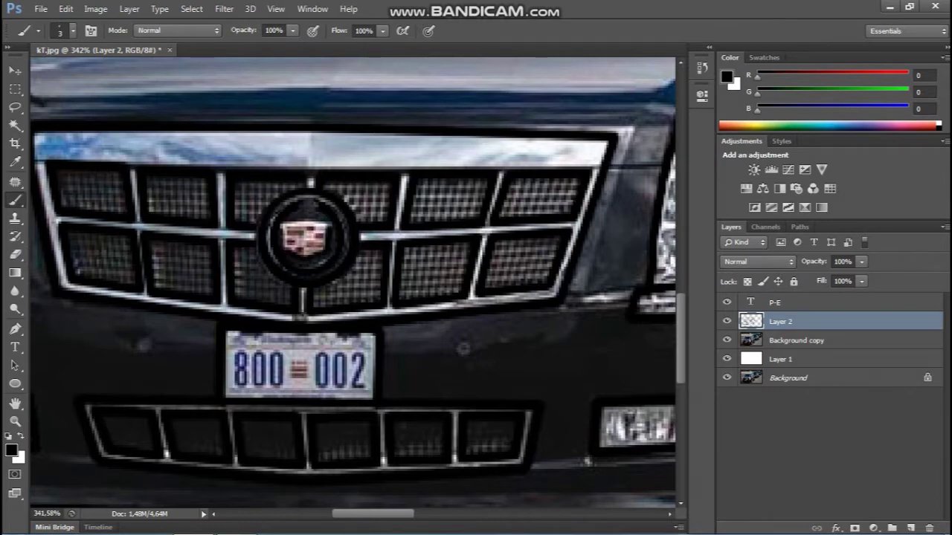
{"action": "left_click_drag", "start_coordinate": [281, 226], "coordinate": [330, 225]}
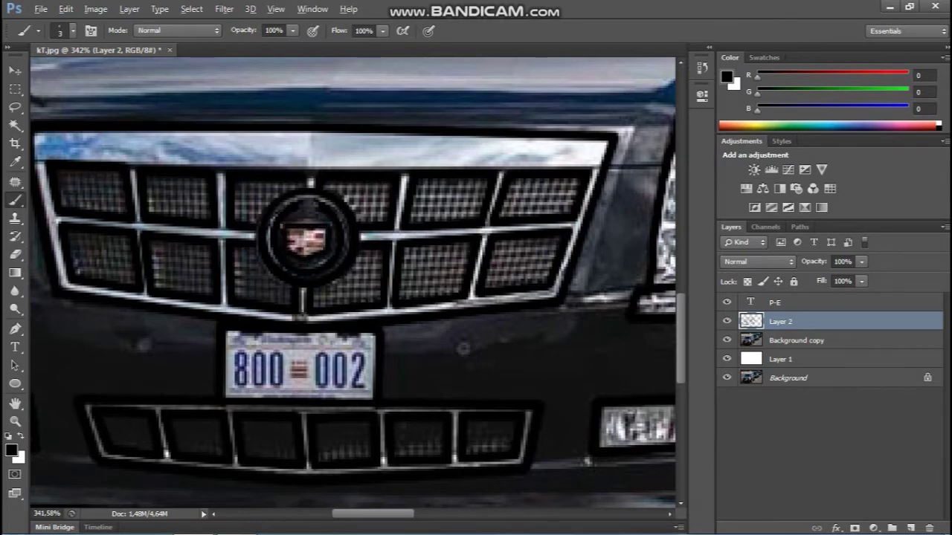
{"action": "scroll", "coordinate": [385, 401], "scroll_direction": "down", "scroll_amount": 5}
{"action": "scroll", "coordinate": [384, 402], "scroll_direction": "up", "scroll_amount": 5}
{"action": "left_click_drag", "start_coordinate": [489, 442], "coordinate": [384, 402]}
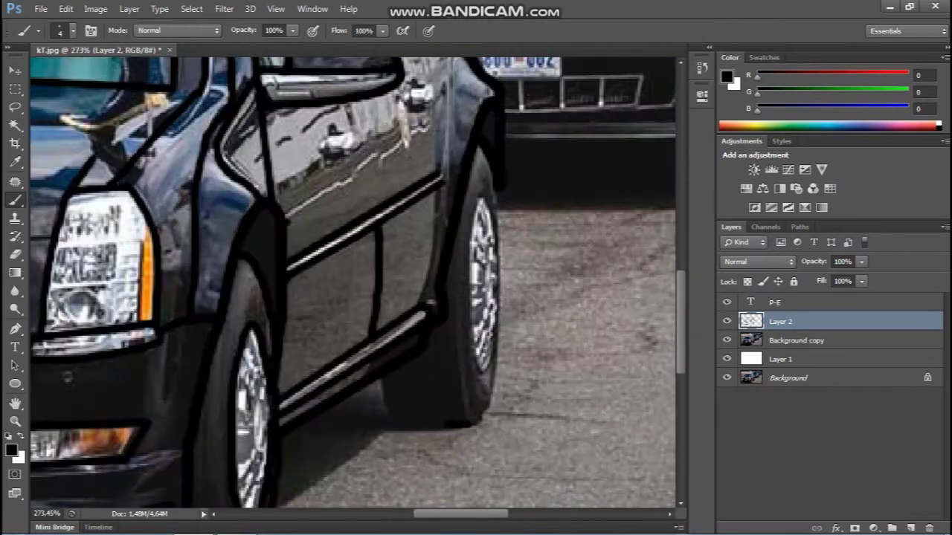
- Add a new empty Layer 3 for the second car's outlines, with a slightly smaller black brush
{"action": "scroll", "coordinate": [417, 416], "scroll_direction": "up", "scroll_amount": 3}
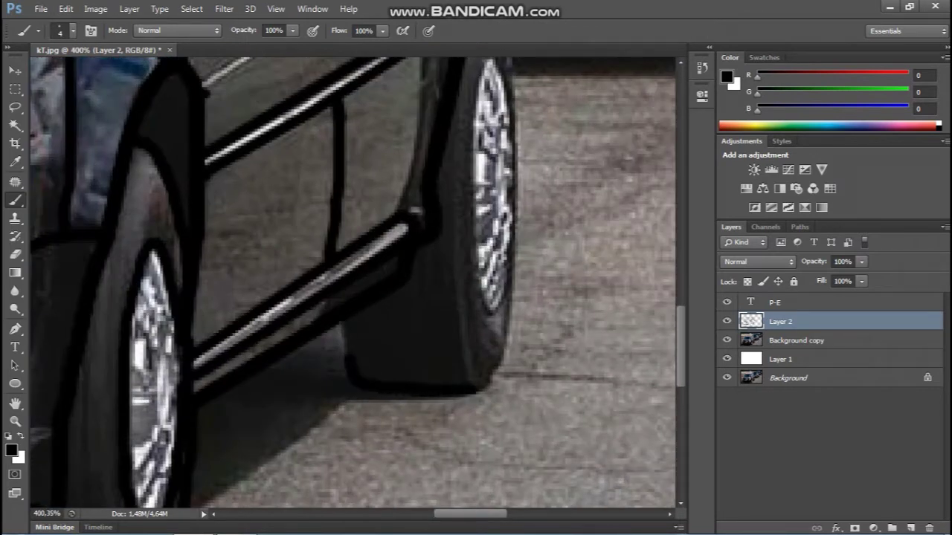
{"action": "mouse_move", "coordinate": [480, 390]}
{"action": "left_mouse_down"}
{"action": "mouse_move", "coordinate": [513, 294]}
{"action": "mouse_move", "coordinate": [512, 202]}
{"action": "left_mouse_up"}
{"action": "scroll", "coordinate": [513, 297], "scroll_direction": "up", "scroll_amount": 1}
{"action": "scroll", "coordinate": [513, 298], "scroll_direction": "up", "scroll_amount": 1}
{"action": "scroll", "coordinate": [513, 297], "scroll_direction": "up", "scroll_amount": 2}
{"action": "scroll", "coordinate": [511, 208], "scroll_direction": "down", "scroll_amount": 2}
{"action": "key", "text": "y"}
{"action": "scroll", "coordinate": [512, 209], "scroll_direction": "down", "scroll_amount": 2}
{"action": "scroll", "coordinate": [512, 208], "scroll_direction": "up", "scroll_amount": 2}
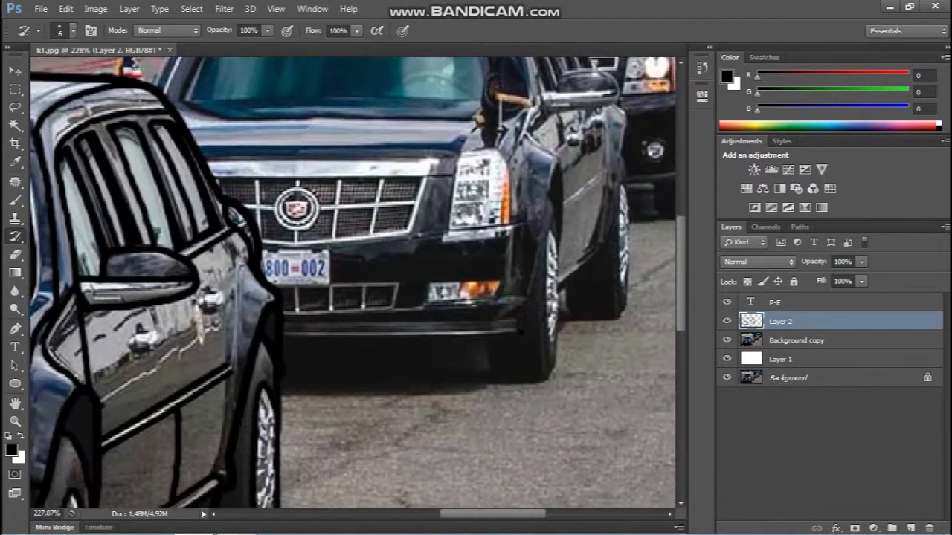
{"action": "key", "text": "bracketleft"}
{"action": "key", "text": "ctrl+shift+alt+n"}
{"action": "key", "text": "b"}
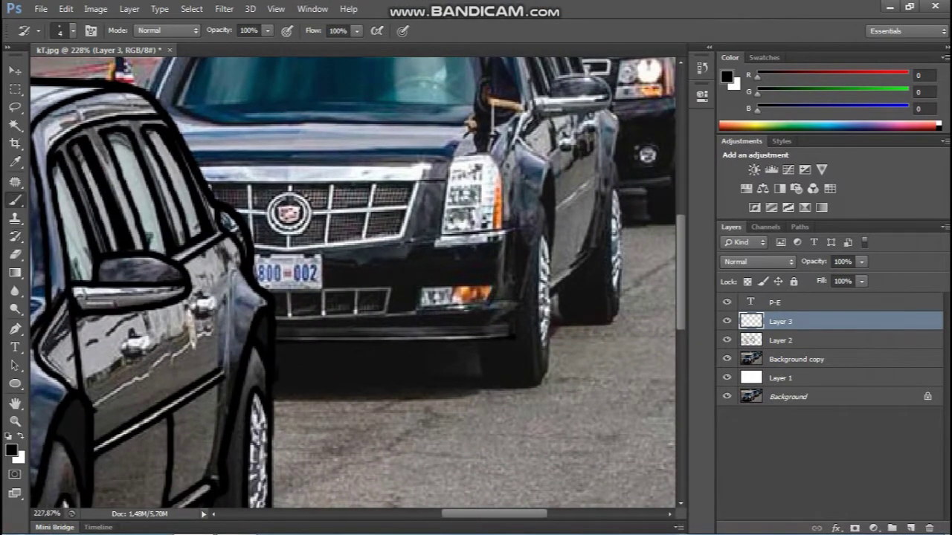
- Outline the second car's side and front wheel in black, undoing the overlong stroke
{"action": "scroll", "coordinate": [353, 288], "scroll_direction": "up", "scroll_amount": 2}
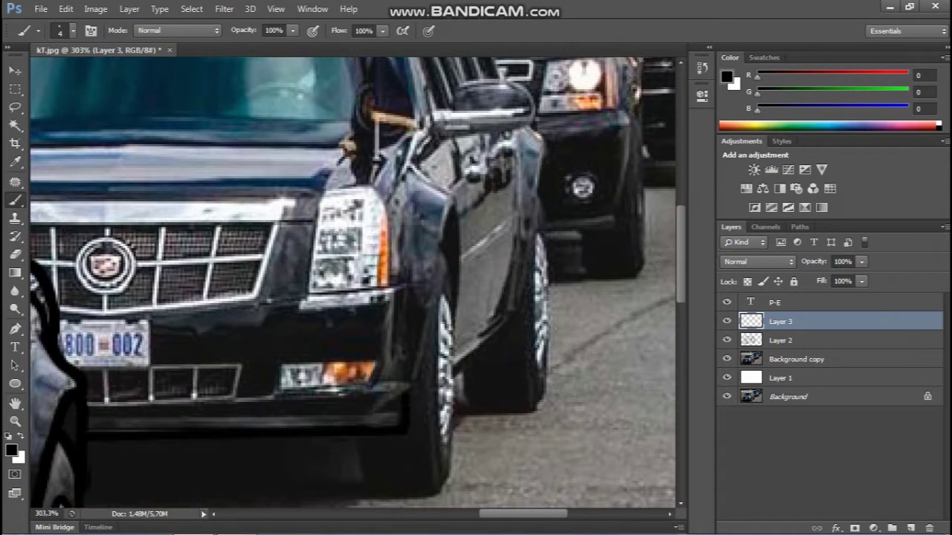
{"action": "mouse_move", "coordinate": [405, 429]}
{"action": "left_mouse_down"}
{"action": "mouse_move", "coordinate": [456, 211]}
{"action": "mouse_move", "coordinate": [445, 335]}
{"action": "left_mouse_up"}
{"action": "scroll", "coordinate": [446, 223], "scroll_direction": "down", "scroll_amount": 3}
{"action": "key", "text": "ctrl+z"}
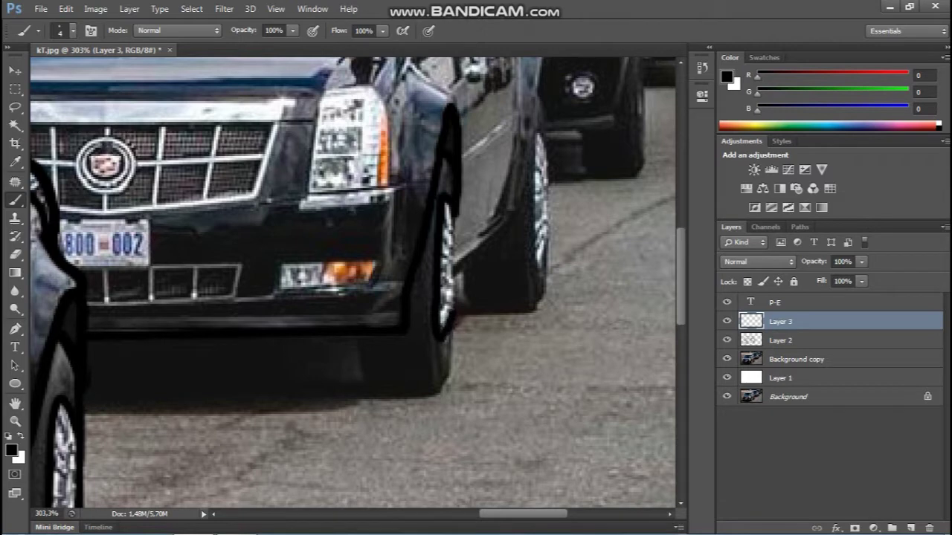
{"action": "left_click_drag", "start_coordinate": [453, 216], "coordinate": [279, 439]}
{"action": "mouse_move", "coordinate": [427, 405]}
{"action": "left_mouse_down"}
{"action": "mouse_move", "coordinate": [446, 357]}
{"action": "mouse_move", "coordinate": [406, 360]}
{"action": "left_mouse_up"}
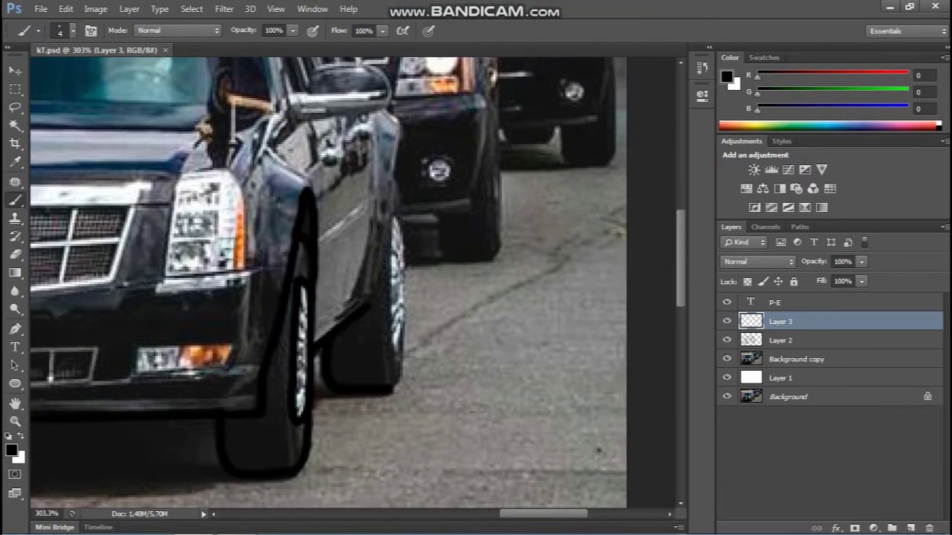
- Outline the rear wheel's edge and rear door, redrawing the misplaced stroke
{"action": "left_click_drag", "start_coordinate": [405, 320], "coordinate": [402, 391]}
{"action": "scroll", "coordinate": [401, 391], "scroll_direction": "up", "scroll_amount": 2}
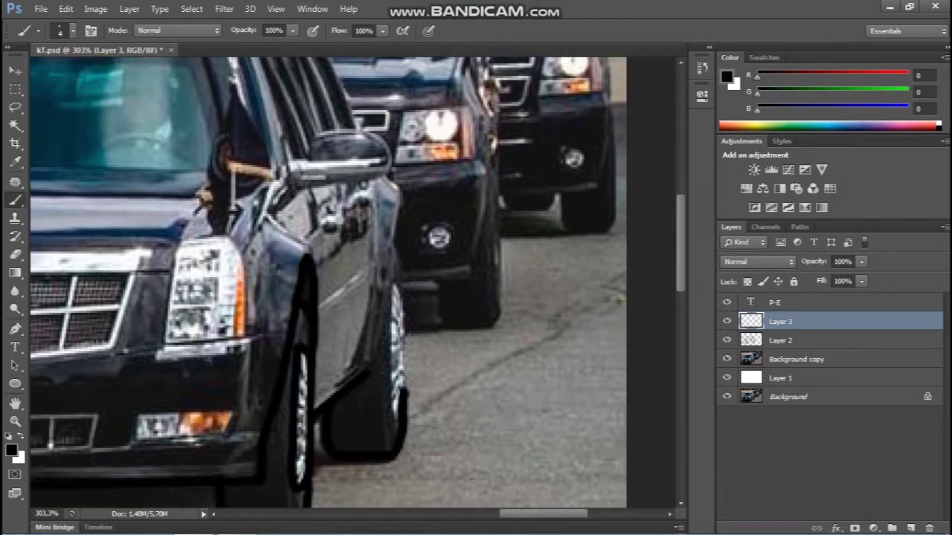
{"action": "mouse_move", "coordinate": [406, 285]}
{"action": "left_mouse_down"}
{"action": "mouse_move", "coordinate": [402, 391]}
{"action": "mouse_move", "coordinate": [404, 347]}
{"action": "left_mouse_up"}
{"action": "key", "text": "ctrl+z"}
{"action": "scroll", "coordinate": [404, 346], "scroll_direction": "up", "scroll_amount": 2}
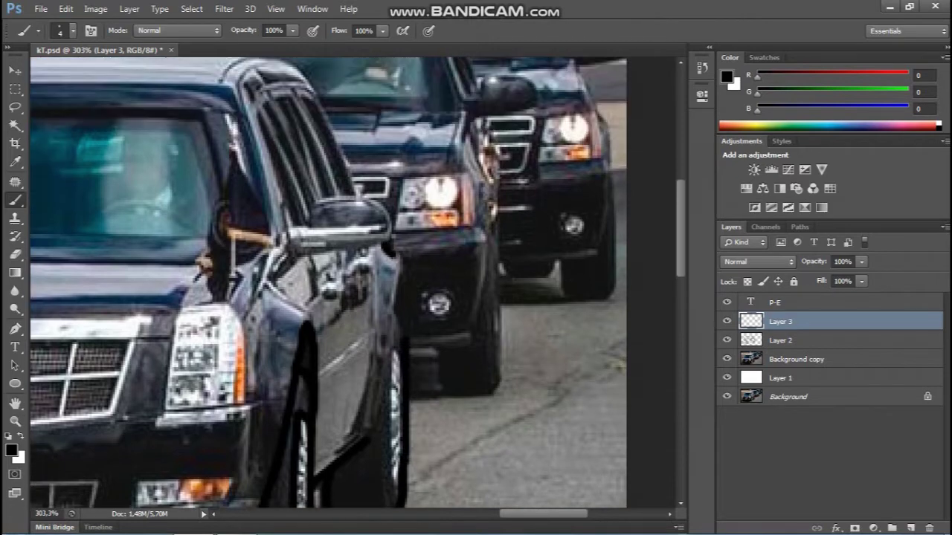
{"action": "left_click_drag", "start_coordinate": [394, 275], "coordinate": [399, 364]}
- Outline the area near the side mirror and the headlight's bottom edge
{"action": "scroll", "coordinate": [398, 365], "scroll_direction": "down", "scroll_amount": 2}
{"action": "scroll", "coordinate": [328, 282], "scroll_direction": "up", "scroll_amount": 1}
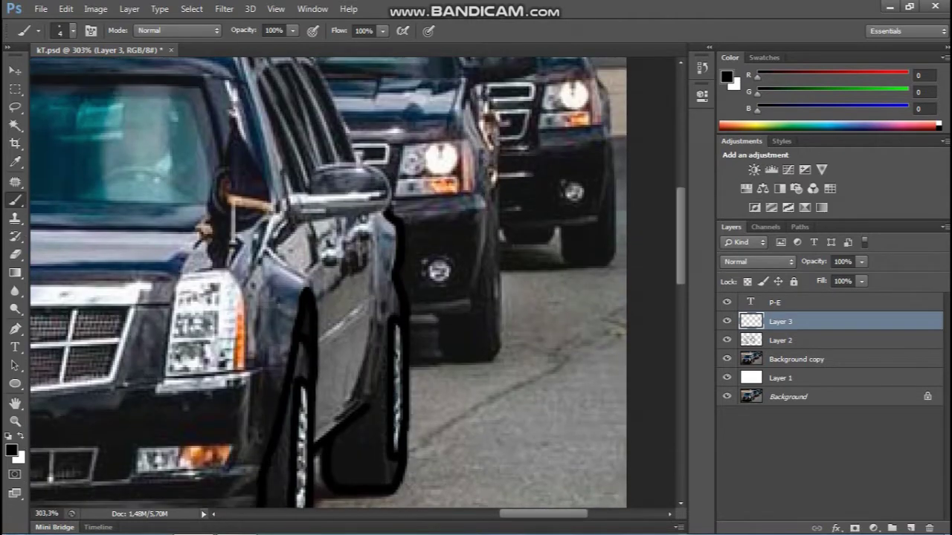
{"action": "scroll", "coordinate": [328, 282], "scroll_direction": "up", "scroll_amount": 1}
{"action": "scroll", "coordinate": [328, 282], "scroll_direction": "up", "scroll_amount": 1}
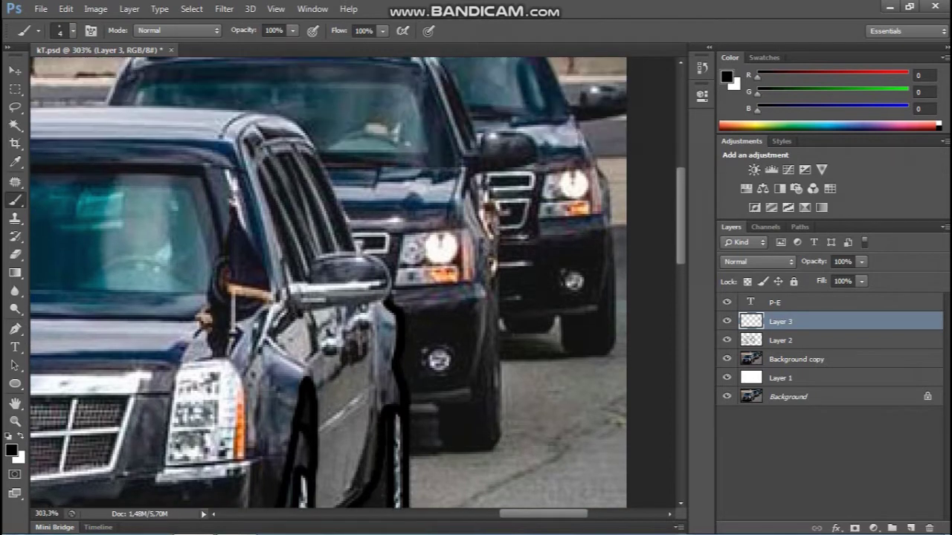
{"action": "mouse_move", "coordinate": [298, 314]}
{"action": "left_mouse_down"}
{"action": "mouse_move", "coordinate": [239, 376]}
{"action": "mouse_move", "coordinate": [178, 364]}
{"action": "mouse_move", "coordinate": [223, 297]}
{"action": "mouse_move", "coordinate": [207, 402]}
{"action": "left_mouse_up"}
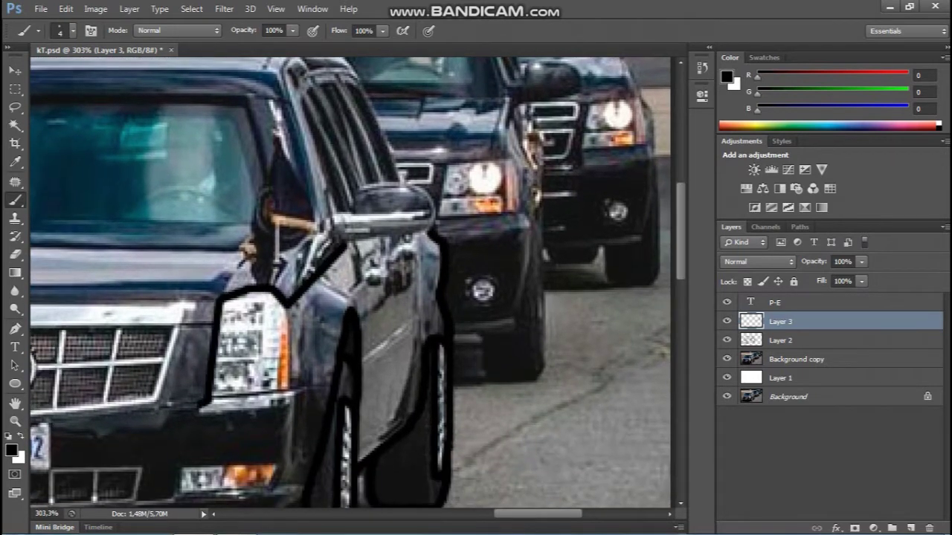
{"action": "left_click_drag", "start_coordinate": [277, 405], "coordinate": [202, 413]}
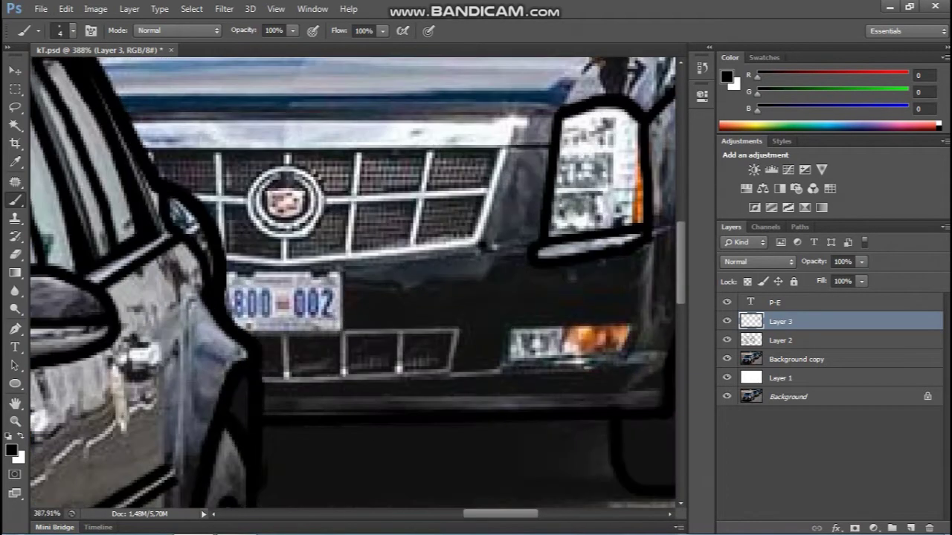
- Outline the grille's top and bottom edges, the licence plate and the lower grille cells
{"action": "left_click_drag", "start_coordinate": [530, 113], "coordinate": [130, 124]}
{"action": "mouse_move", "coordinate": [482, 241]}
{"action": "left_mouse_down"}
{"action": "mouse_move", "coordinate": [282, 260]}
{"action": "mouse_move", "coordinate": [340, 335]}
{"action": "mouse_move", "coordinate": [248, 338]}
{"action": "left_mouse_up"}
{"action": "left_click_drag", "start_coordinate": [346, 321], "coordinate": [267, 383]}
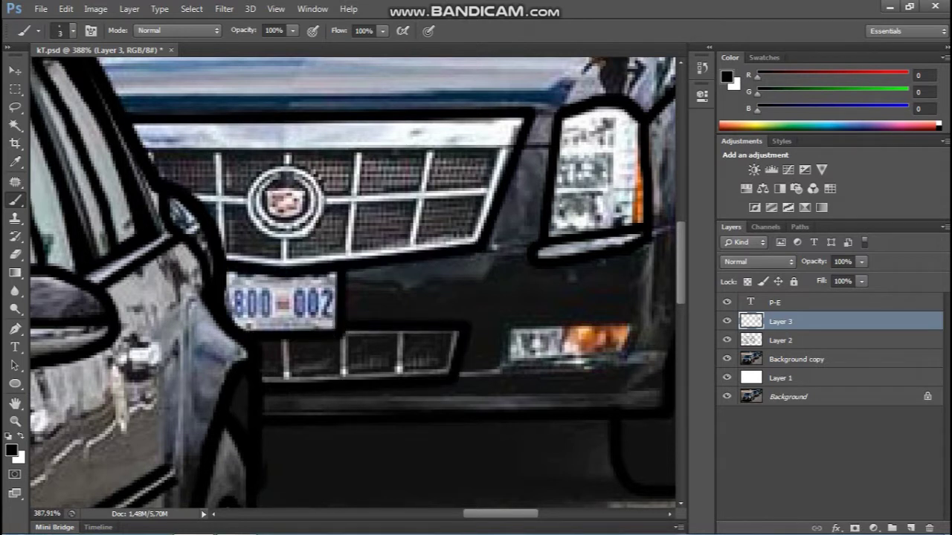
{"action": "left_click_drag", "start_coordinate": [404, 335], "coordinate": [450, 375]}
{"action": "mouse_move", "coordinate": [400, 333]}
{"action": "left_mouse_down"}
{"action": "mouse_move", "coordinate": [348, 357]}
{"action": "mouse_move", "coordinate": [397, 339]}
{"action": "left_mouse_up"}
- Raise the brush size to 4 and outline the grille cells and its bottom edge
{"action": "scroll", "coordinate": [391, 370], "scroll_direction": "up", "scroll_amount": 1}
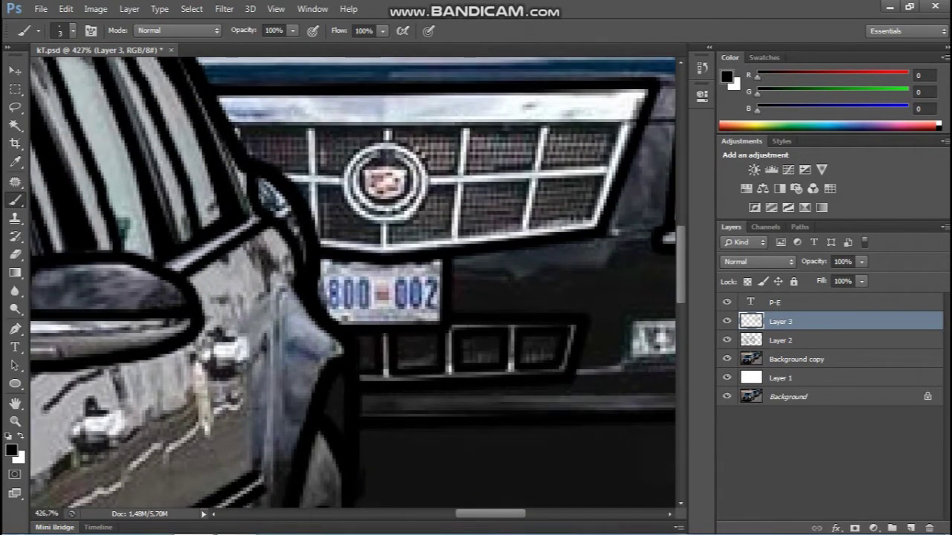
{"action": "scroll", "coordinate": [352, 284], "scroll_direction": "up", "scroll_amount": 1}
{"action": "scroll", "coordinate": [352, 283], "scroll_direction": "up", "scroll_amount": 2}
{"action": "key", "text": "bracketright"}
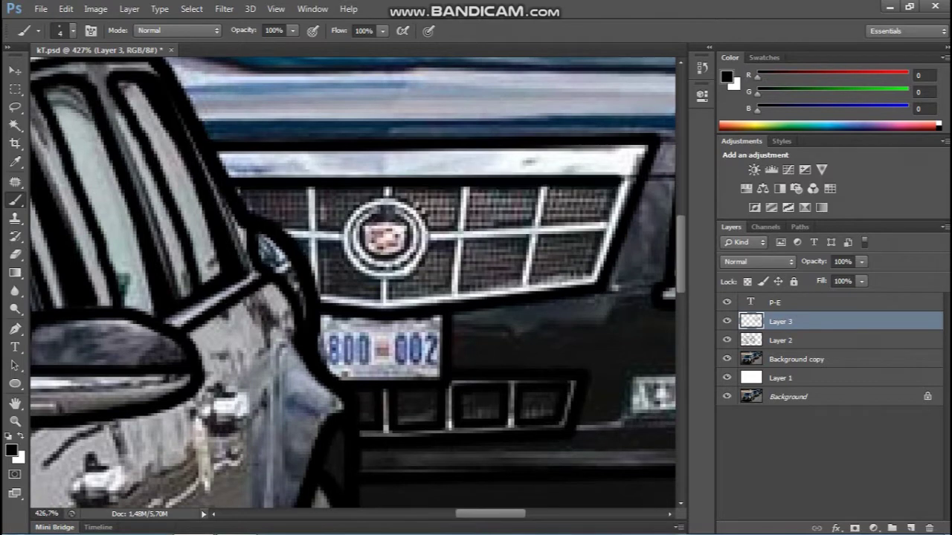
{"action": "mouse_move", "coordinate": [232, 179]}
{"action": "left_mouse_down"}
{"action": "mouse_move", "coordinate": [613, 220]}
{"action": "mouse_move", "coordinate": [540, 186]}
{"action": "mouse_move", "coordinate": [465, 223]}
{"action": "mouse_move", "coordinate": [449, 187]}
{"action": "left_mouse_up"}
{"action": "left_click_drag", "start_coordinate": [277, 223], "coordinate": [347, 190]}
{"action": "left_click_drag", "start_coordinate": [521, 286], "coordinate": [609, 229]}
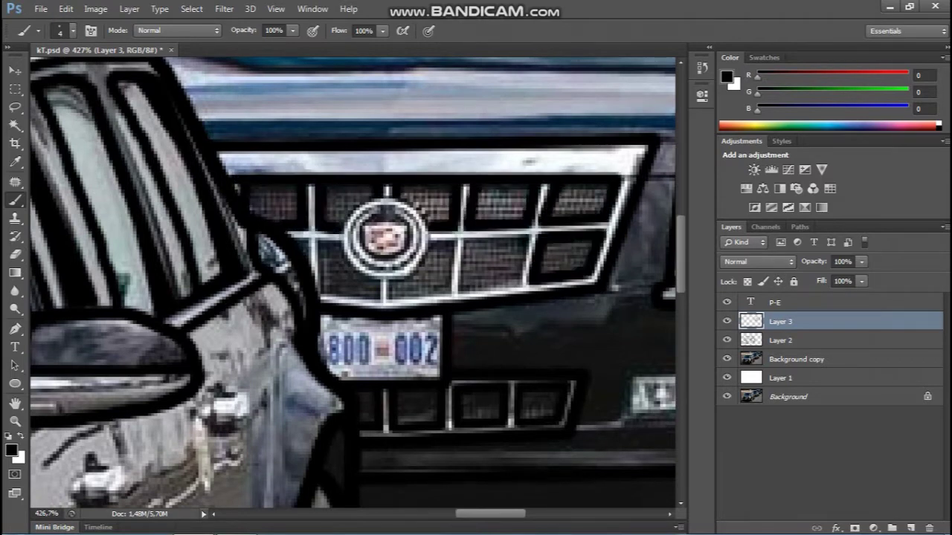
{"action": "left_click_drag", "start_coordinate": [510, 242], "coordinate": [532, 284]}
{"action": "key", "text": "y"}
{"action": "key", "text": "b"}
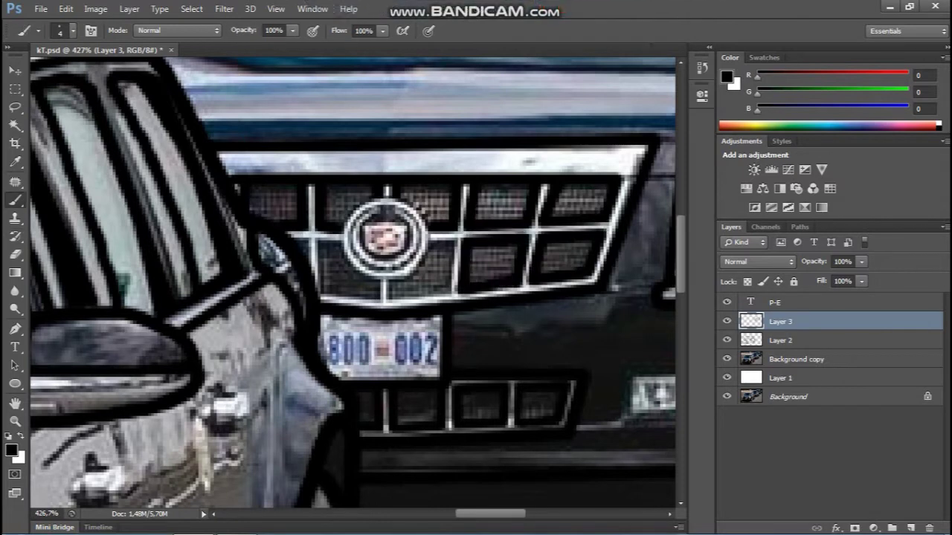
{"action": "mouse_move", "coordinate": [445, 292]}
{"action": "left_mouse_down"}
{"action": "mouse_move", "coordinate": [372, 300]}
{"action": "mouse_move", "coordinate": [317, 239]}
{"action": "mouse_move", "coordinate": [297, 265]}
{"action": "left_mouse_up"}
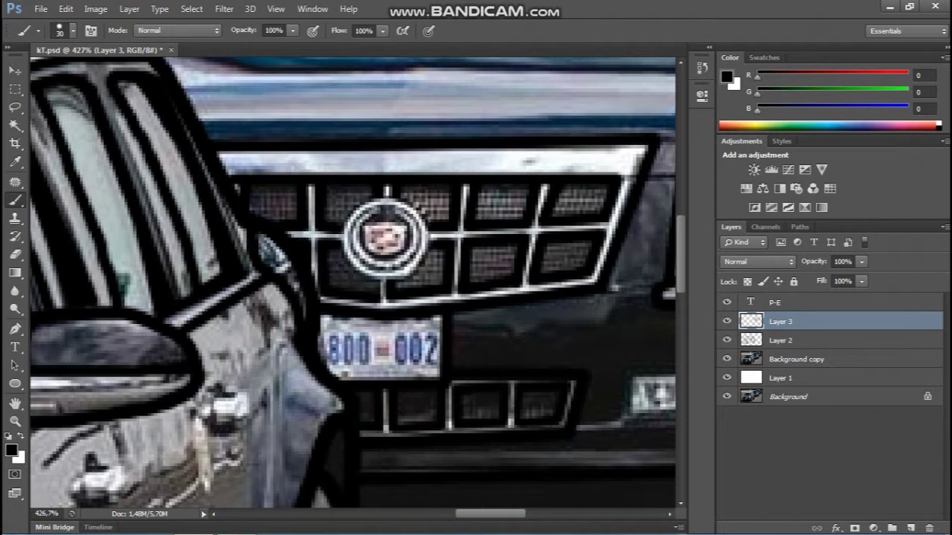
- Remove the stray dot over the emblem and outline the fog light's right edge
{"action": "left_click", "coordinate": [382, 239]}
{"action": "key", "text": "e"}
{"action": "key", "text": "ctrl+z"}
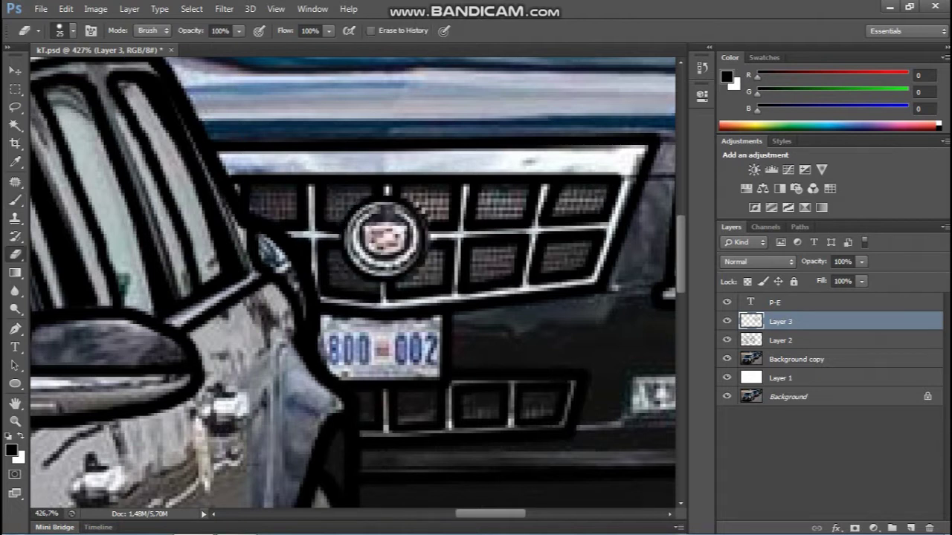
{"action": "key", "text": "ctrl+z"}
{"action": "key", "text": "ctrl+z"}
{"action": "key", "text": "b"}
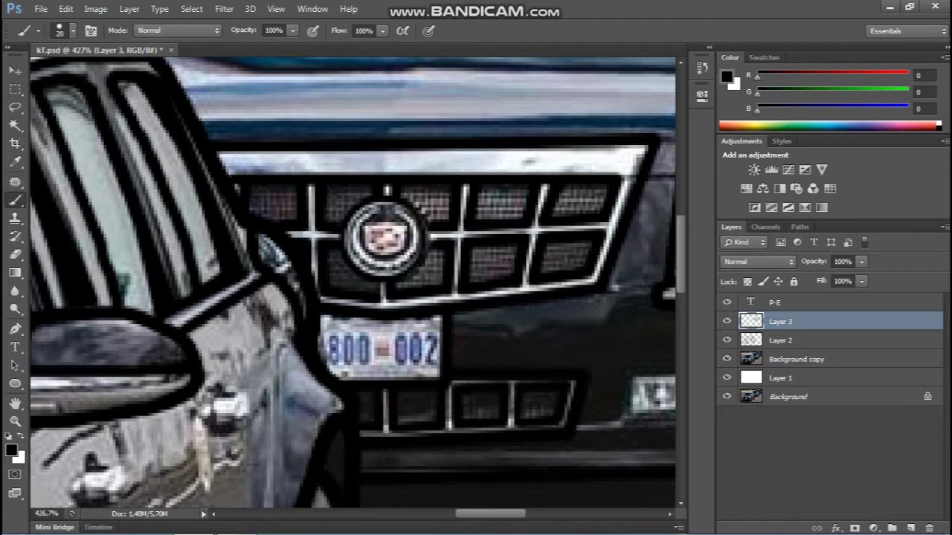
{"action": "left_click", "coordinate": [382, 239]}
{"action": "key", "text": "e"}
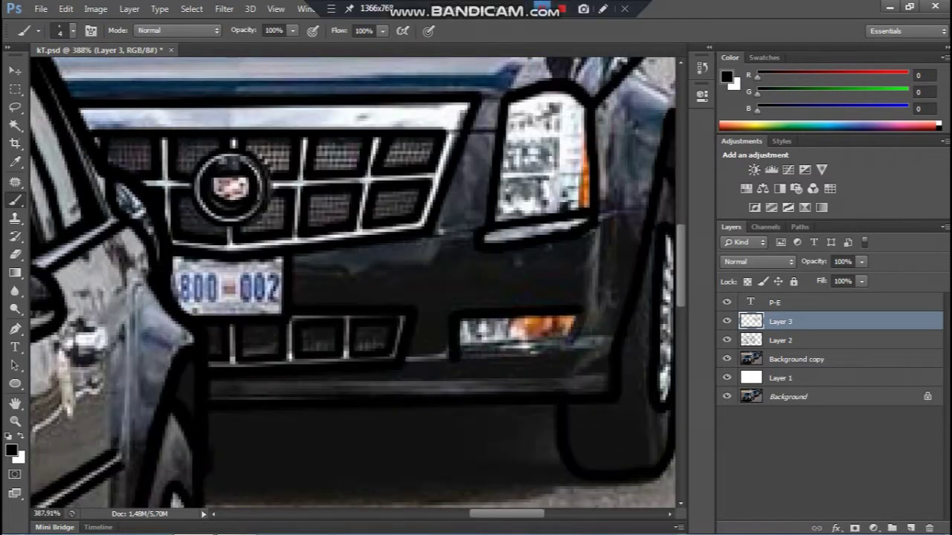
{"action": "mouse_move", "coordinate": [574, 315]}
{"action": "left_mouse_down"}
{"action": "mouse_move", "coordinate": [562, 351]}
{"action": "mouse_move", "coordinate": [458, 357]}
{"action": "left_mouse_up"}
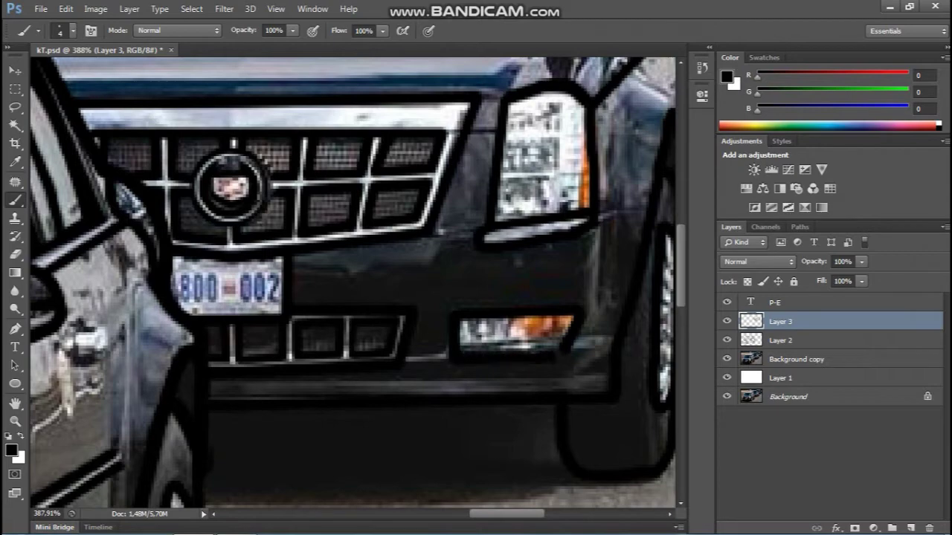
- Outline the door's chrome trim and its vertical door edge
{"action": "scroll", "coordinate": [554, 327], "scroll_direction": "up", "scroll_amount": 1}
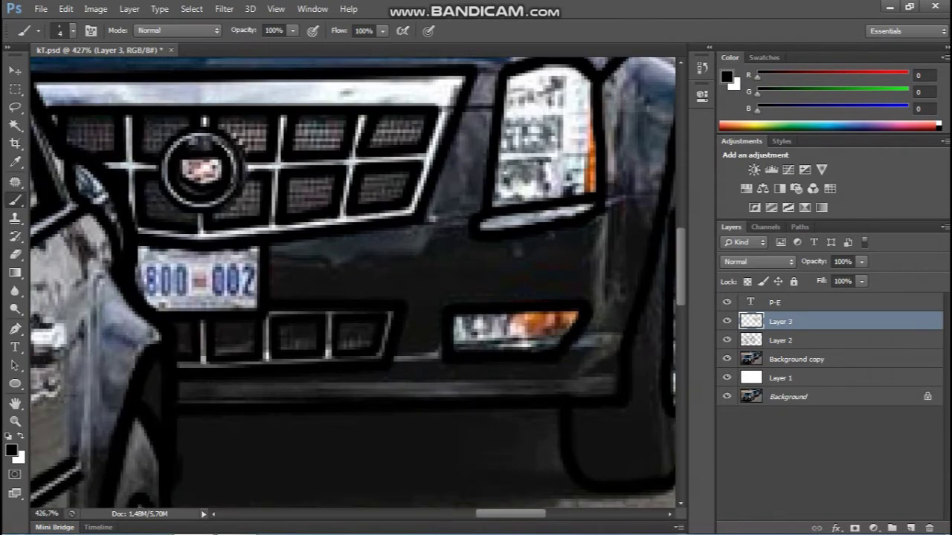
{"action": "scroll", "coordinate": [554, 327], "scroll_direction": "up", "scroll_amount": 1}
{"action": "scroll", "coordinate": [554, 327], "scroll_direction": "down", "scroll_amount": 5}
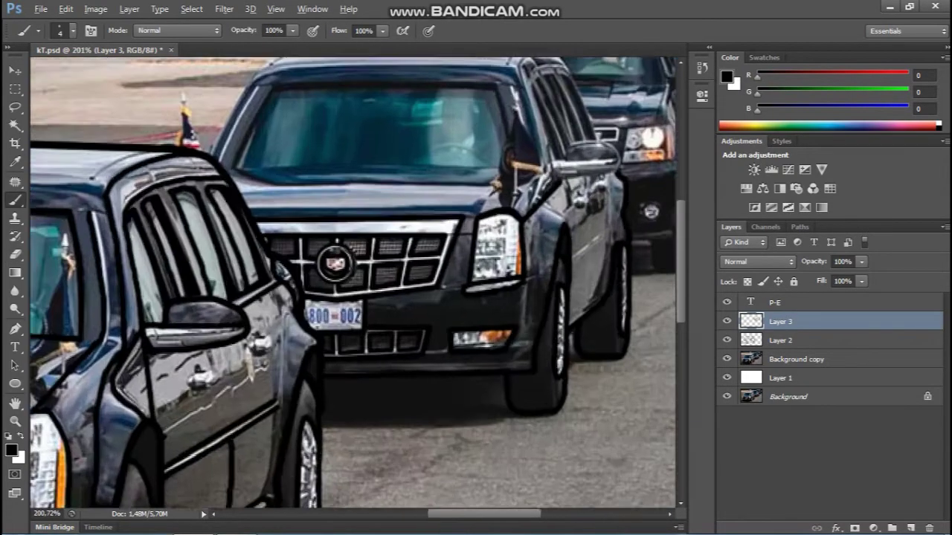
{"action": "scroll", "coordinate": [554, 328], "scroll_direction": "up", "scroll_amount": 4}
{"action": "mouse_move", "coordinate": [507, 328]}
{"action": "left_mouse_down"}
{"action": "mouse_move", "coordinate": [466, 340]}
{"action": "mouse_move", "coordinate": [547, 269]}
{"action": "left_mouse_up"}
{"action": "left_click_drag", "start_coordinate": [469, 323], "coordinate": [536, 261]}
{"action": "mouse_move", "coordinate": [537, 262]}
{"action": "left_mouse_down"}
{"action": "mouse_move", "coordinate": [483, 328]}
{"action": "mouse_move", "coordinate": [496, 192]}
{"action": "mouse_move", "coordinate": [514, 133]}
{"action": "mouse_move", "coordinate": [408, 122]}
{"action": "mouse_move", "coordinate": [402, 165]}
{"action": "left_mouse_up"}
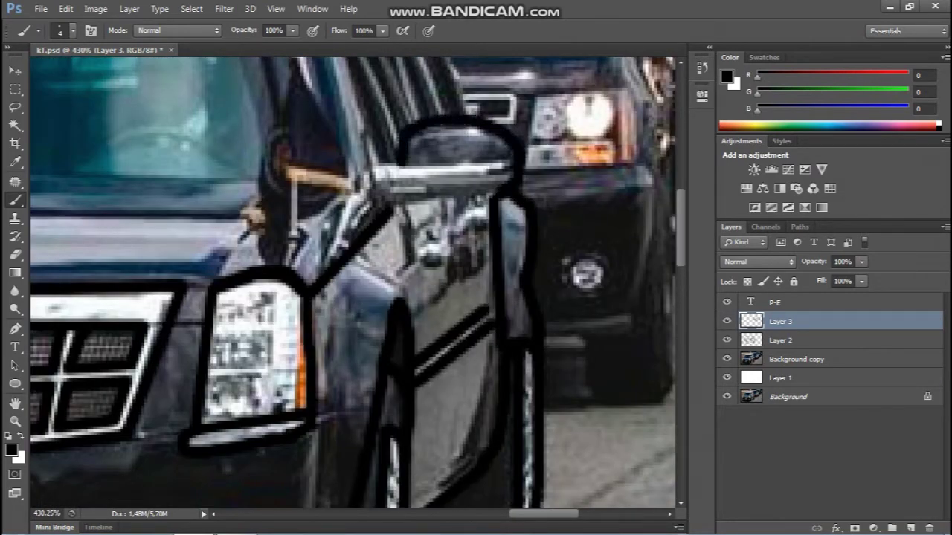
- Outline the side mirror's underside and the diagonal running down toward the headlight
{"action": "left_click_drag", "start_coordinate": [513, 181], "coordinate": [368, 197]}
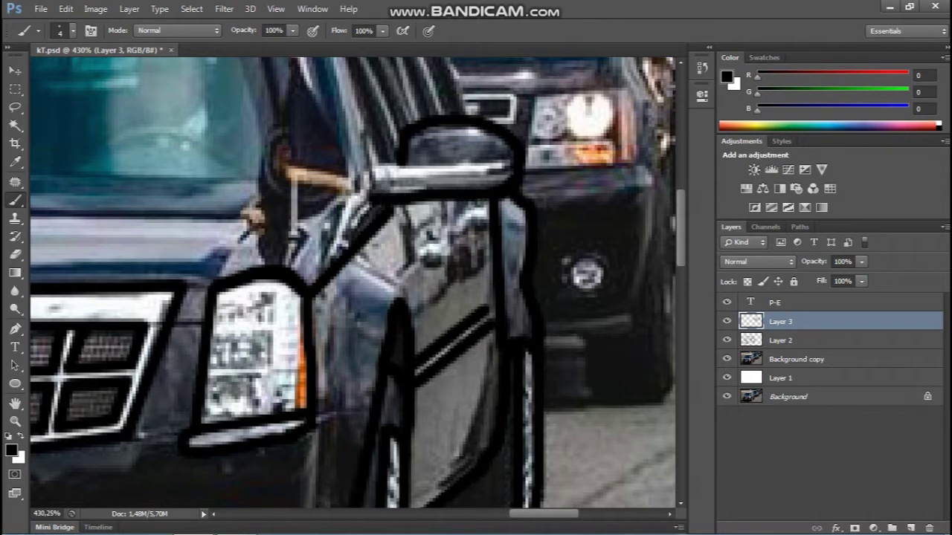
{"action": "left_click_drag", "start_coordinate": [404, 167], "coordinate": [372, 162]}
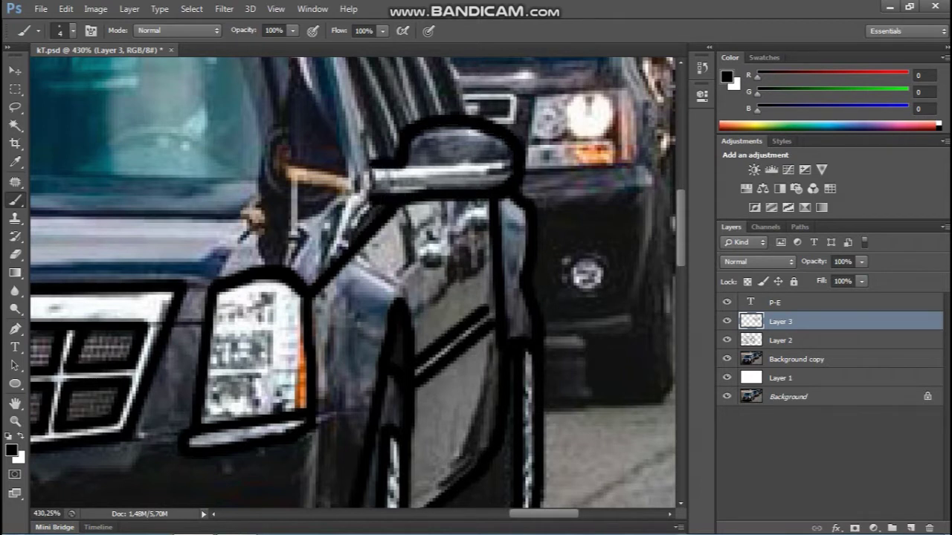
{"action": "left_click_drag", "start_coordinate": [489, 199], "coordinate": [393, 190]}
{"action": "scroll", "coordinate": [372, 223], "scroll_direction": "up", "scroll_amount": 2}
{"action": "left_click_drag", "start_coordinate": [376, 232], "coordinate": [317, 338]}
{"action": "mouse_move", "coordinate": [378, 274]}
{"action": "left_mouse_down"}
{"action": "mouse_move", "coordinate": [343, 316]}
{"action": "mouse_move", "coordinate": [478, 316]}
{"action": "left_mouse_up"}
- Outline the windshield's edges with straight lines and trace the right windshield pillar
{"action": "left_click_drag", "start_coordinate": [357, 327], "coordinate": [591, 349]}
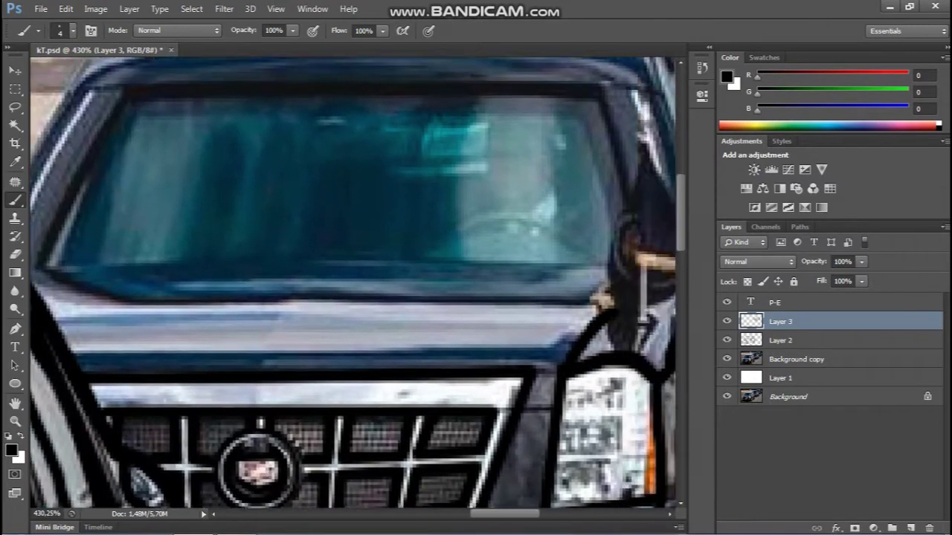
{"action": "scroll", "coordinate": [416, 461], "scroll_direction": "down", "scroll_amount": 2}
{"action": "scroll", "coordinate": [416, 461], "scroll_direction": "down", "scroll_amount": 5}
{"action": "scroll", "coordinate": [416, 461], "scroll_direction": "up", "scroll_amount": 6}
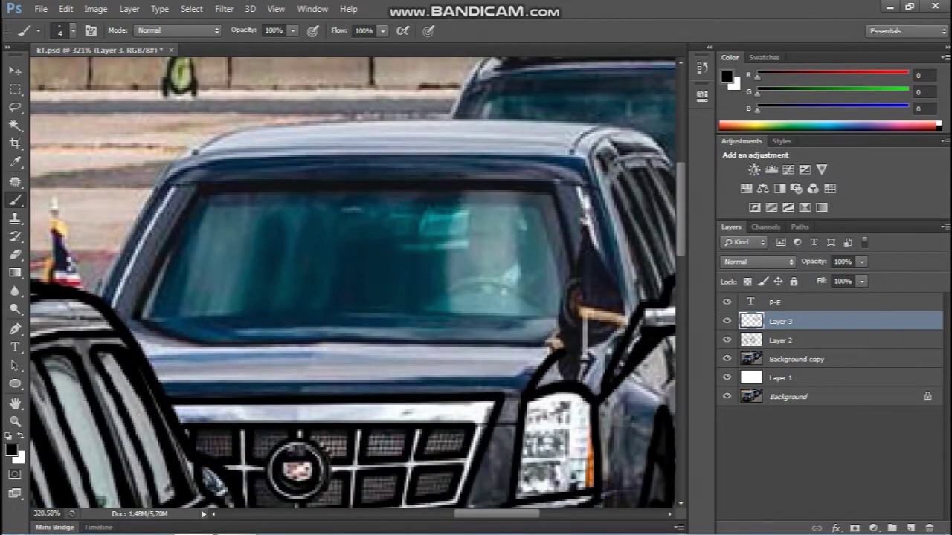
{"action": "left_click", "coordinate": [199, 185], "text": "shift"}
{"action": "left_click", "coordinate": [558, 185], "text": "shift"}
{"action": "left_click", "coordinate": [558, 318], "text": "shift"}
{"action": "left_click", "coordinate": [138, 318], "text": "shift"}
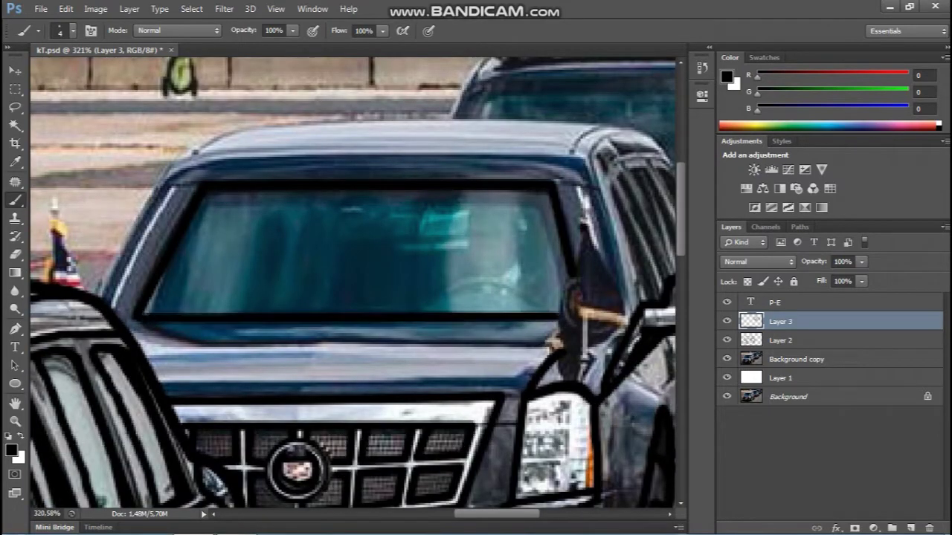
{"action": "left_click_drag", "start_coordinate": [583, 223], "coordinate": [562, 296]}
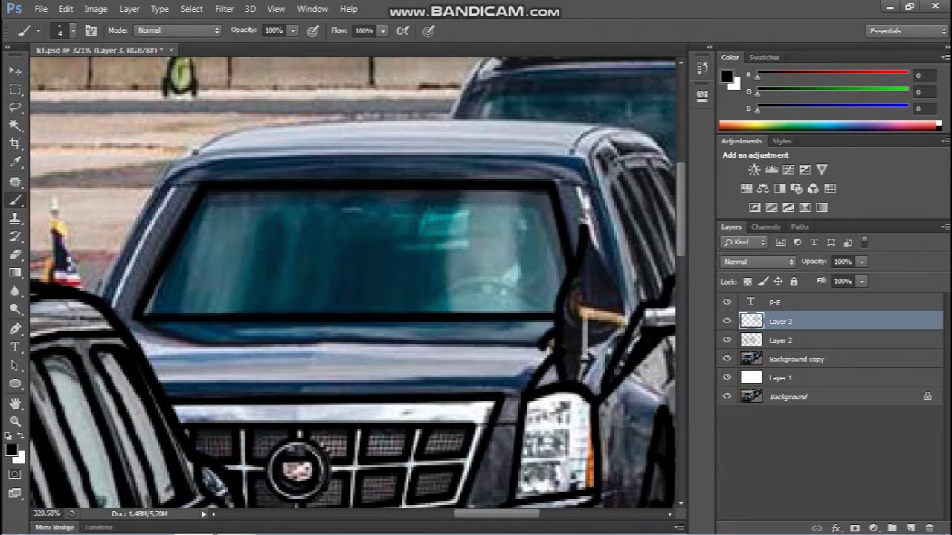
- Outline the fender flag, the right pillar, the roof edge and the left pillar
{"action": "mouse_move", "coordinate": [547, 352]}
{"action": "left_mouse_down"}
{"action": "mouse_move", "coordinate": [595, 346]}
{"action": "mouse_move", "coordinate": [622, 281]}
{"action": "mouse_move", "coordinate": [588, 242]}
{"action": "left_mouse_up"}
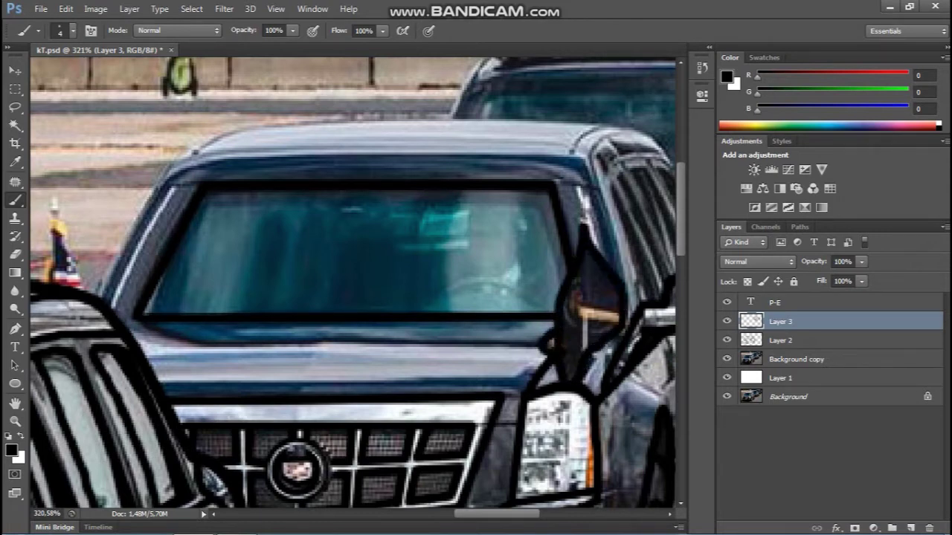
{"action": "mouse_move", "coordinate": [575, 153]}
{"action": "left_mouse_down"}
{"action": "mouse_move", "coordinate": [620, 244]}
{"action": "mouse_move", "coordinate": [633, 320]}
{"action": "left_mouse_up"}
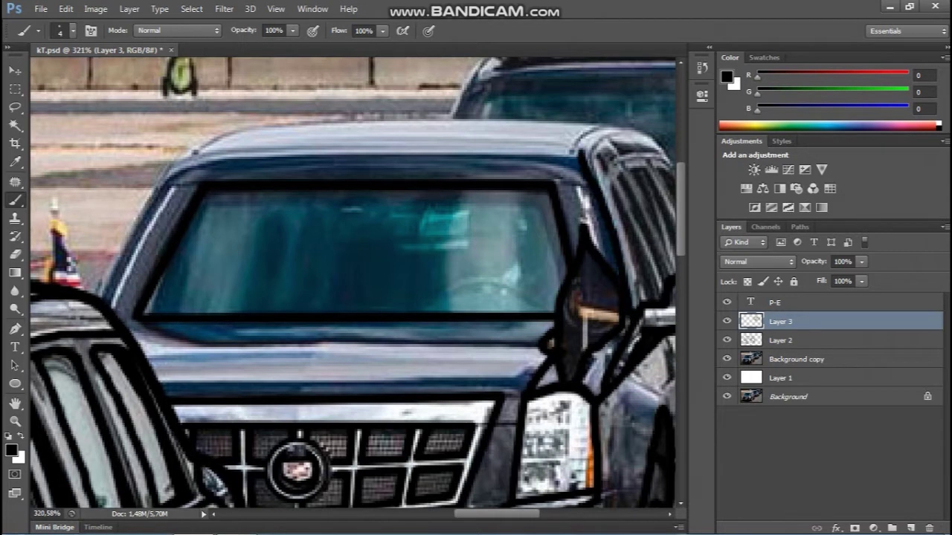
{"action": "left_click", "coordinate": [218, 153], "text": "shift"}
{"action": "key", "text": "ctrl+z"}
{"action": "left_click_drag", "start_coordinate": [580, 154], "coordinate": [556, 157]}
{"action": "left_click", "coordinate": [220, 154], "text": "shift"}
{"action": "mouse_move", "coordinate": [220, 153]}
{"action": "left_mouse_down"}
{"action": "mouse_move", "coordinate": [190, 171]}
{"action": "mouse_move", "coordinate": [104, 282]}
{"action": "left_mouse_up"}
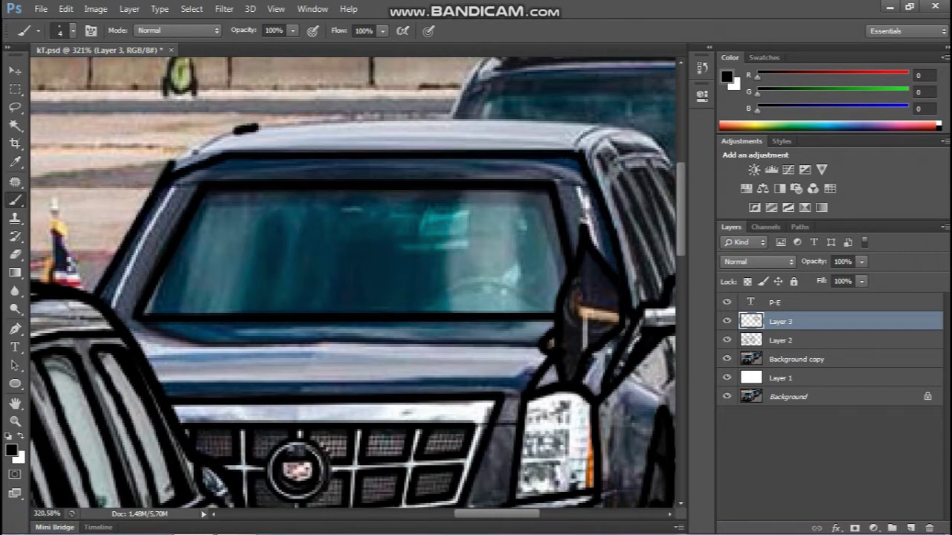
- Redraw the upper right pillar and retry the roof outline, undoing misplaced strokes
{"action": "left_click_drag", "start_coordinate": [195, 149], "coordinate": [57, 171]}
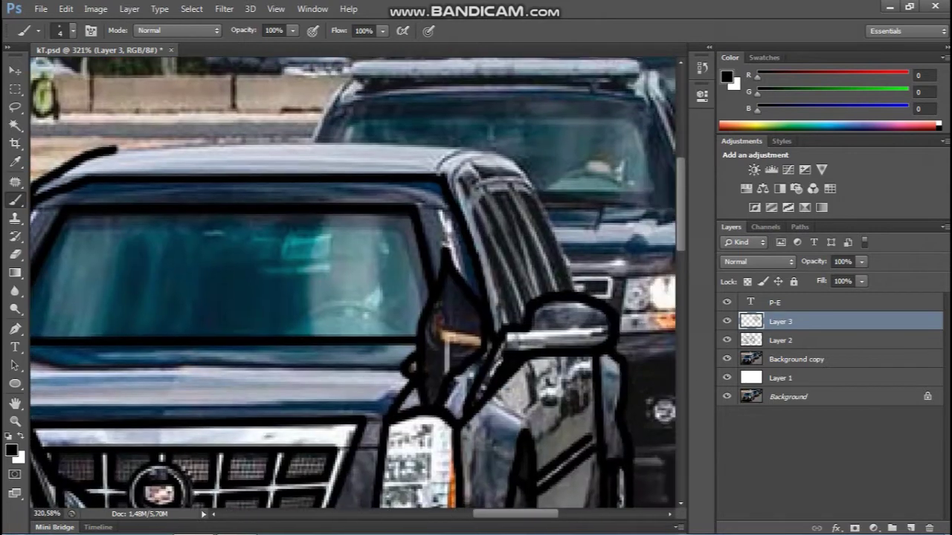
{"action": "left_click_drag", "start_coordinate": [457, 202], "coordinate": [576, 290]}
{"action": "key", "text": "ctrl+z"}
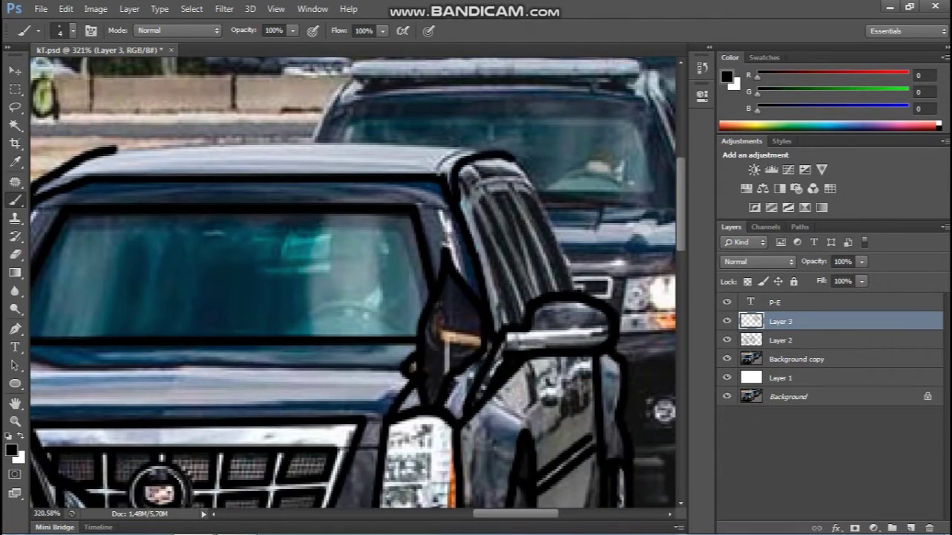
{"action": "left_click_drag", "start_coordinate": [507, 158], "coordinate": [558, 238]}
{"action": "scroll", "coordinate": [595, 253], "scroll_direction": "up", "scroll_amount": 1}
{"action": "mouse_move", "coordinate": [487, 119]}
{"action": "left_mouse_down"}
{"action": "mouse_move", "coordinate": [576, 291]}
{"action": "mouse_move", "coordinate": [529, 182]}
{"action": "mouse_move", "coordinate": [483, 122]}
{"action": "mouse_move", "coordinate": [387, 104]}
{"action": "mouse_move", "coordinate": [550, 122]}
{"action": "left_mouse_up"}
{"action": "key", "text": "ctrl+z"}
{"action": "key", "text": "ctrl+z"}
{"action": "mouse_move", "coordinate": [559, 128]}
{"action": "left_mouse_down"}
{"action": "mouse_move", "coordinate": [150, 125]}
{"action": "mouse_move", "coordinate": [312, 123]}
{"action": "left_mouse_up"}
{"action": "key", "text": "ctrl+z"}
- Toggle between the Eraser and the Brush while adjusting the zoom
{"action": "key", "text": "e"}
{"action": "scroll", "coordinate": [304, 176], "scroll_direction": "up", "scroll_amount": 2}
{"action": "key", "text": "b"}
{"action": "scroll", "coordinate": [354, 283], "scroll_direction": "down", "scroll_amount": 5}
{"action": "scroll", "coordinate": [353, 282], "scroll_direction": "up", "scroll_amount": 3}
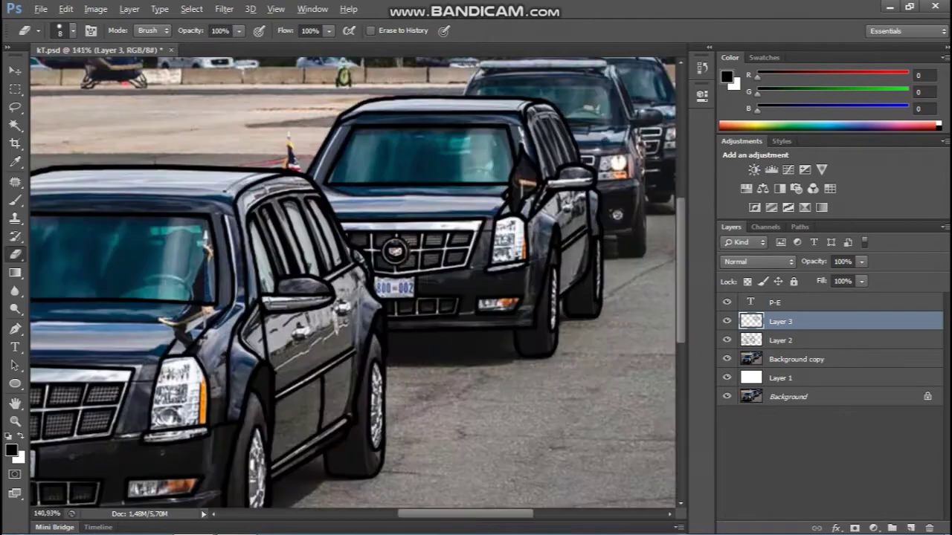
{"action": "scroll", "coordinate": [353, 282], "scroll_direction": "down", "scroll_amount": 3}
- Add a new Layer 4 and outline the right car's bumper and wheel and the far car's wheel
{"action": "scroll", "coordinate": [353, 283], "scroll_direction": "up", "scroll_amount": 3}
{"action": "scroll", "coordinate": [353, 283], "scroll_direction": "down", "scroll_amount": 2}
{"action": "left_click", "coordinate": [910, 528]}
{"action": "scroll", "coordinate": [432, 327], "scroll_direction": "up", "scroll_amount": 3}
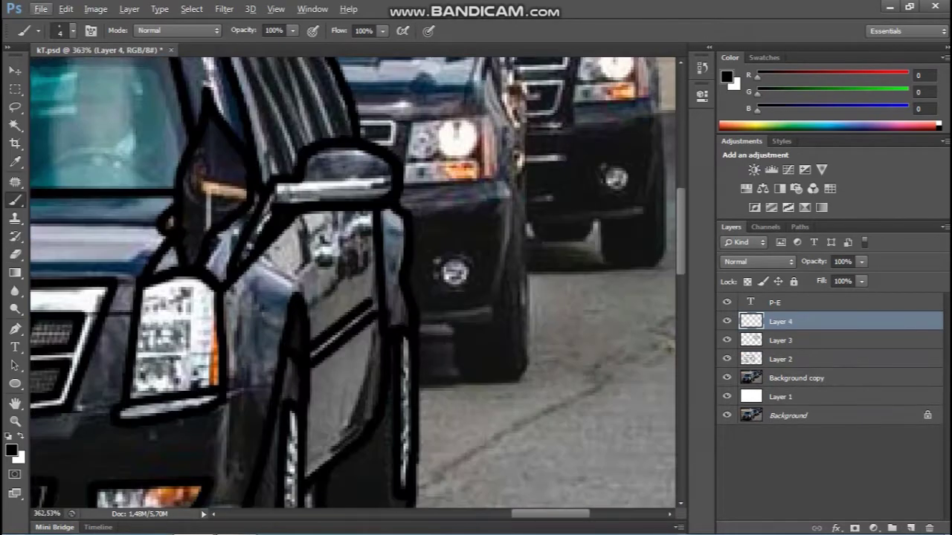
{"action": "mouse_move", "coordinate": [420, 326]}
{"action": "left_mouse_down"}
{"action": "mouse_move", "coordinate": [455, 375]}
{"action": "mouse_move", "coordinate": [530, 339]}
{"action": "mouse_move", "coordinate": [529, 483]}
{"action": "left_mouse_up"}
{"action": "mouse_move", "coordinate": [532, 367]}
{"action": "left_mouse_down"}
{"action": "mouse_move", "coordinate": [602, 366]}
{"action": "mouse_move", "coordinate": [660, 409]}
{"action": "mouse_move", "coordinate": [596, 420]}
{"action": "left_mouse_up"}
{"action": "left_click_drag", "start_coordinate": [592, 405], "coordinate": [592, 410]}
- Outline the far car's right side, mirror and roof line
{"action": "scroll", "coordinate": [595, 405], "scroll_direction": "up", "scroll_amount": 2}
{"action": "mouse_move", "coordinate": [593, 262]}
{"action": "left_mouse_down"}
{"action": "mouse_move", "coordinate": [549, 186]}
{"action": "mouse_move", "coordinate": [500, 213]}
{"action": "left_mouse_up"}
{"action": "left_click_drag", "start_coordinate": [500, 213], "coordinate": [559, 198]}
{"action": "scroll", "coordinate": [453, 195], "scroll_direction": "up", "scroll_amount": 2}
{"action": "mouse_move", "coordinate": [454, 195]}
{"action": "left_mouse_down"}
{"action": "mouse_move", "coordinate": [379, 156]}
{"action": "mouse_move", "coordinate": [256, 223]}
{"action": "mouse_move", "coordinate": [192, 305]}
{"action": "left_mouse_up"}
- Outline and thicken the far car's roof rack, including its underside
{"action": "scroll", "coordinate": [379, 156], "scroll_direction": "up", "scroll_amount": 1}
{"action": "scroll", "coordinate": [379, 156], "scroll_direction": "left", "scroll_amount": 2}
{"action": "scroll", "coordinate": [354, 345], "scroll_direction": "up", "scroll_amount": 1}
{"action": "mouse_move", "coordinate": [259, 229]}
{"action": "left_mouse_down"}
{"action": "mouse_move", "coordinate": [565, 237]}
{"action": "mouse_move", "coordinate": [235, 248]}
{"action": "left_mouse_up"}
{"action": "left_click_drag", "start_coordinate": [547, 263], "coordinate": [401, 259]}
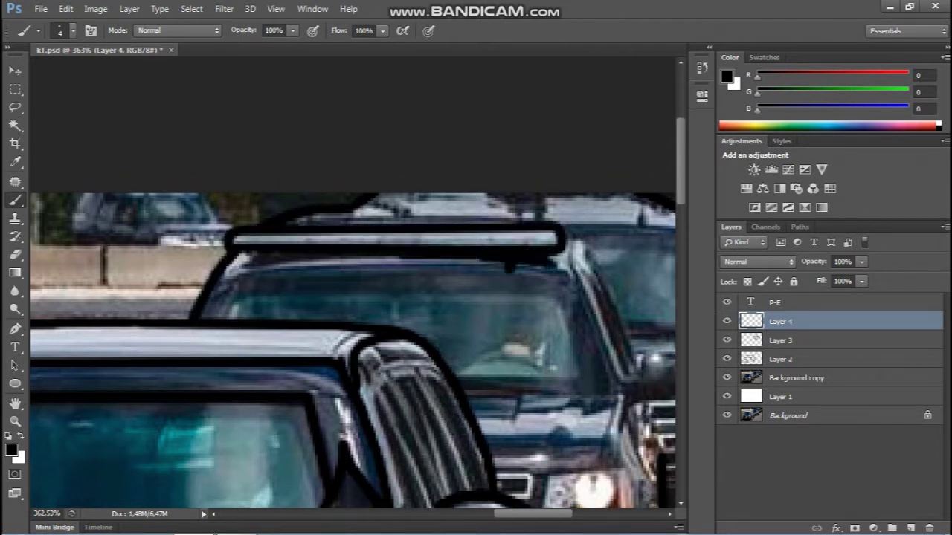
{"action": "left_click_drag", "start_coordinate": [286, 260], "coordinate": [243, 255]}
{"action": "scroll", "coordinate": [354, 345], "scroll_direction": "down", "scroll_amount": 1}
{"action": "mouse_move", "coordinate": [572, 264]}
{"action": "left_mouse_down"}
{"action": "mouse_move", "coordinate": [335, 257]}
{"action": "mouse_move", "coordinate": [229, 266]}
{"action": "left_mouse_up"}
- Outline the truck's windshield pillars, windshield bottom and headlight area
{"action": "mouse_move", "coordinate": [573, 269]}
{"action": "left_mouse_down"}
{"action": "mouse_move", "coordinate": [621, 372]}
{"action": "mouse_move", "coordinate": [464, 380]}
{"action": "left_mouse_up"}
{"action": "left_click_drag", "start_coordinate": [372, 335], "coordinate": [324, 347]}
{"action": "left_click_drag", "start_coordinate": [535, 273], "coordinate": [578, 375]}
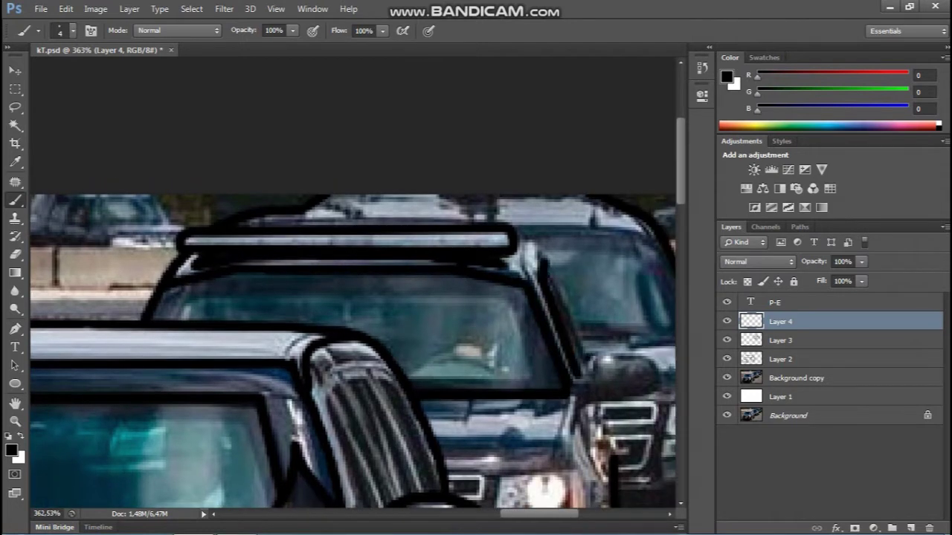
{"action": "mouse_move", "coordinate": [549, 257]}
{"action": "left_mouse_down"}
{"action": "mouse_move", "coordinate": [588, 360]}
{"action": "mouse_move", "coordinate": [579, 370]}
{"action": "left_mouse_up"}
{"action": "left_click_drag", "start_coordinate": [446, 335], "coordinate": [388, 329]}
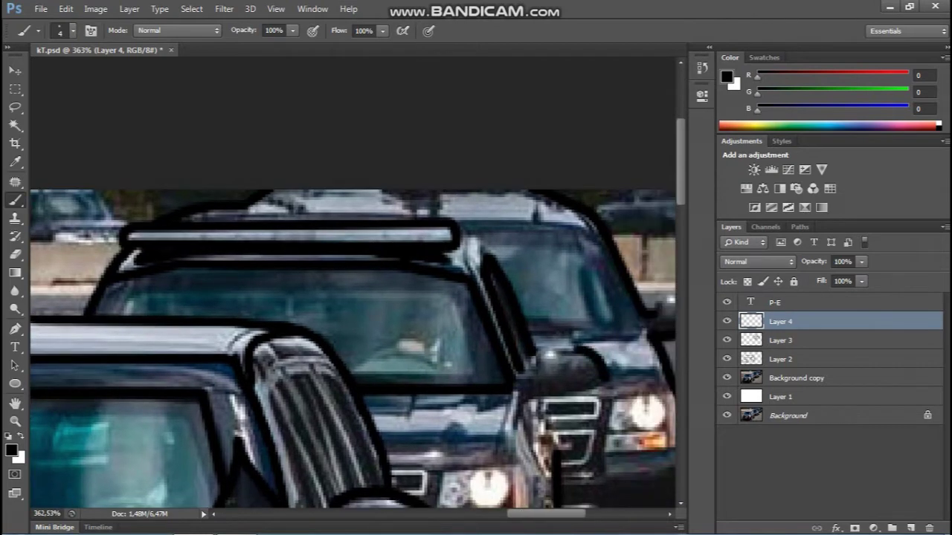
{"action": "mouse_move", "coordinate": [609, 375]}
{"action": "left_mouse_down"}
{"action": "mouse_move", "coordinate": [520, 372]}
{"action": "mouse_move", "coordinate": [554, 399]}
{"action": "mouse_move", "coordinate": [516, 324]}
{"action": "left_mouse_up"}
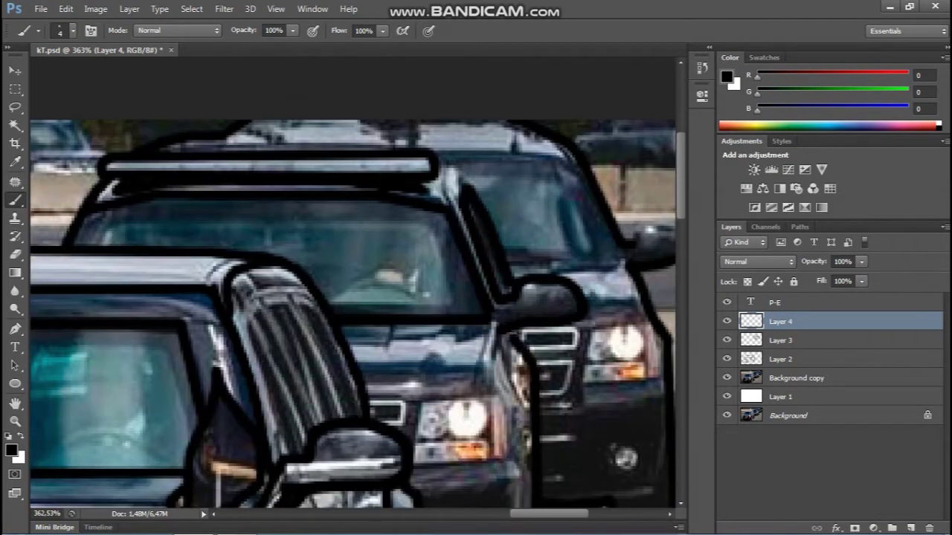
{"action": "left_click_drag", "start_coordinate": [530, 369], "coordinate": [412, 245]}
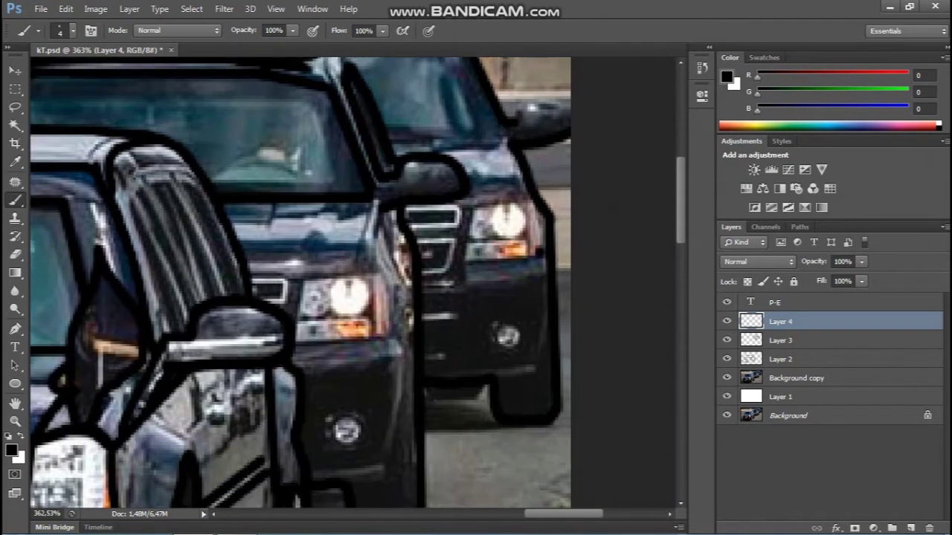
{"action": "mouse_move", "coordinate": [541, 251]}
{"action": "left_mouse_down"}
{"action": "mouse_move", "coordinate": [457, 205]}
{"action": "mouse_move", "coordinate": [528, 217]}
{"action": "mouse_move", "coordinate": [543, 253]}
{"action": "left_mouse_up"}
{"action": "key", "text": "ctrl+z"}
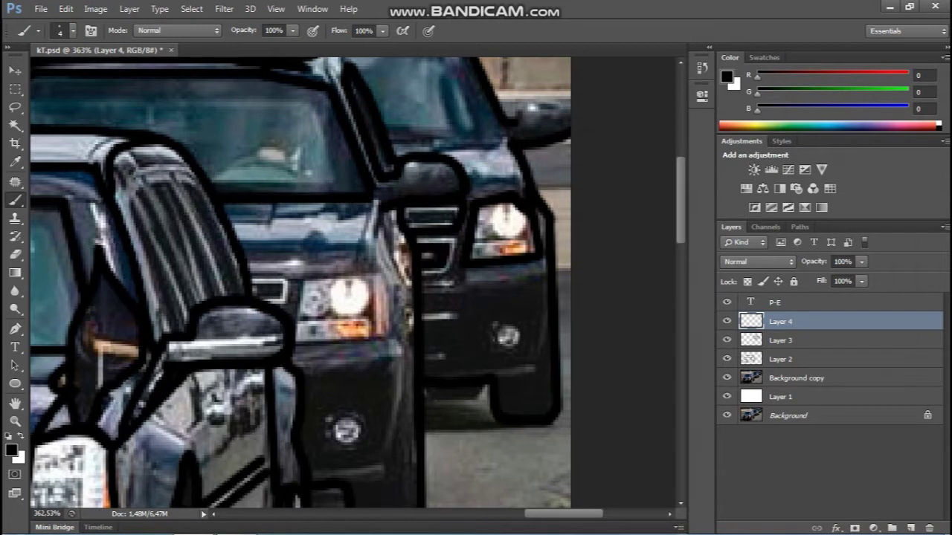
- Reduce the brush size to 3, switching briefly through Eraser and History Brush back to Brush
{"action": "key", "text": "bracketleft"}
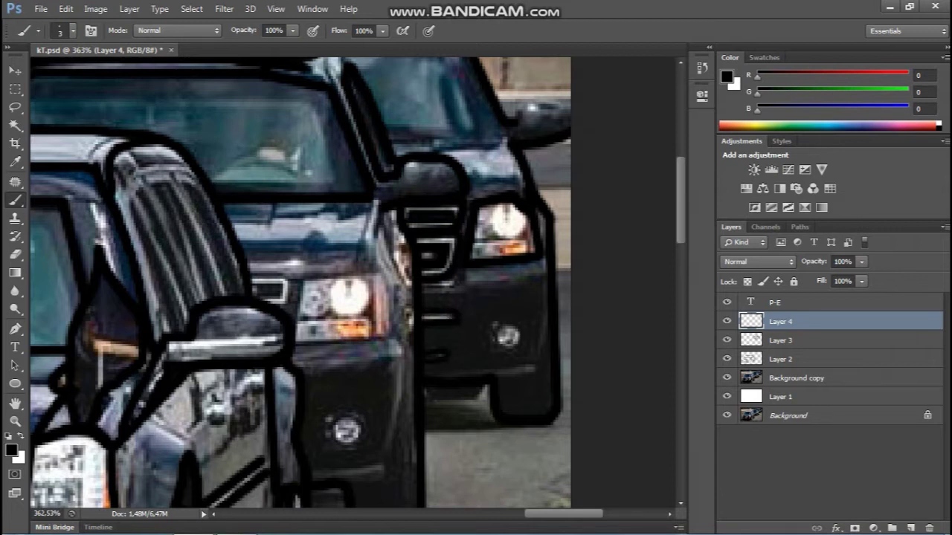
{"action": "key", "text": "e"}
{"action": "key", "text": "y"}
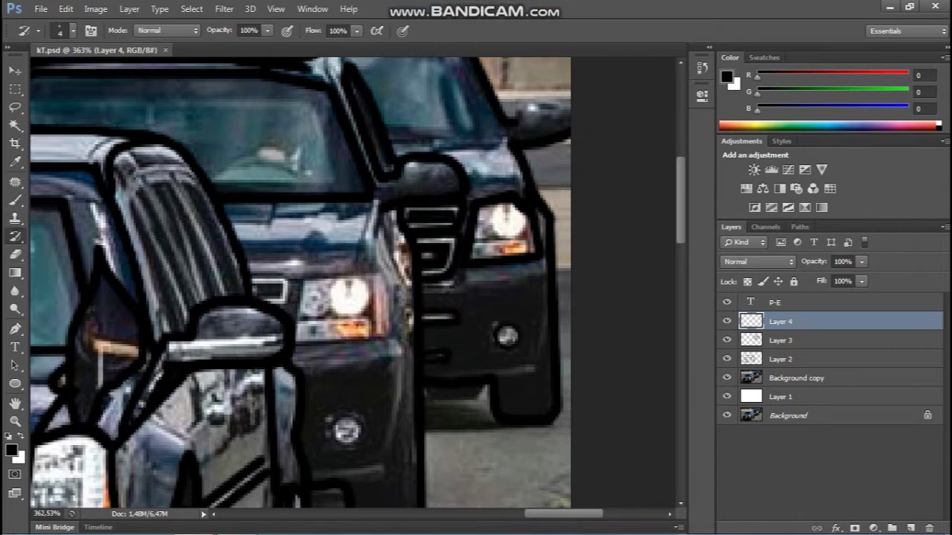
{"action": "key", "text": "b"}
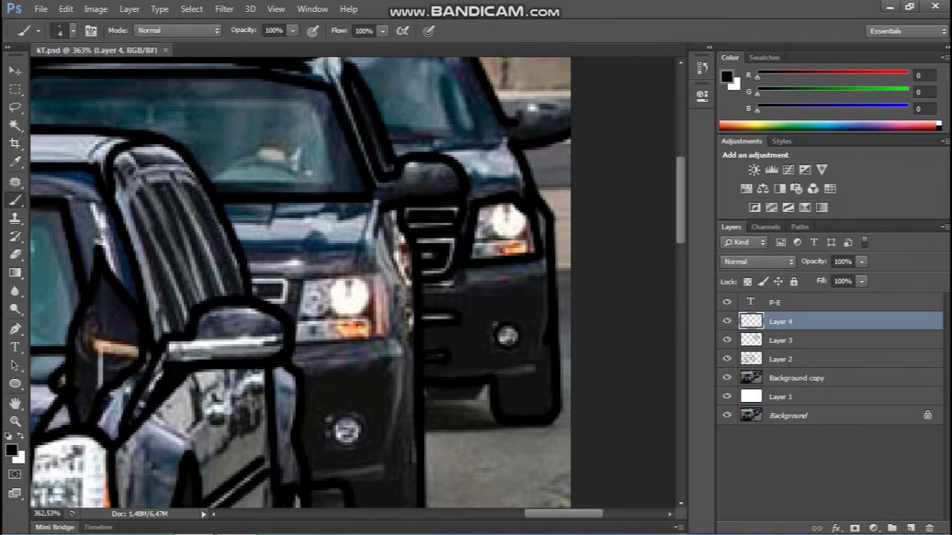
{"action": "scroll", "coordinate": [520, 334], "scroll_direction": "down", "scroll_amount": 3}
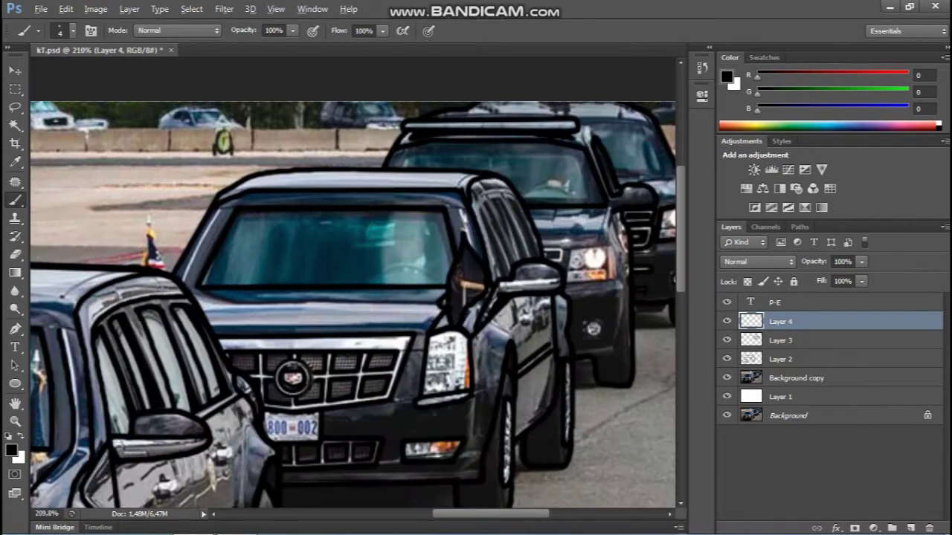
- Touch up the SUV's outline and grille emblem with Brush and Eraser, undoing a stray stroke
{"action": "scroll", "coordinate": [521, 223], "scroll_direction": "up", "scroll_amount": 3}
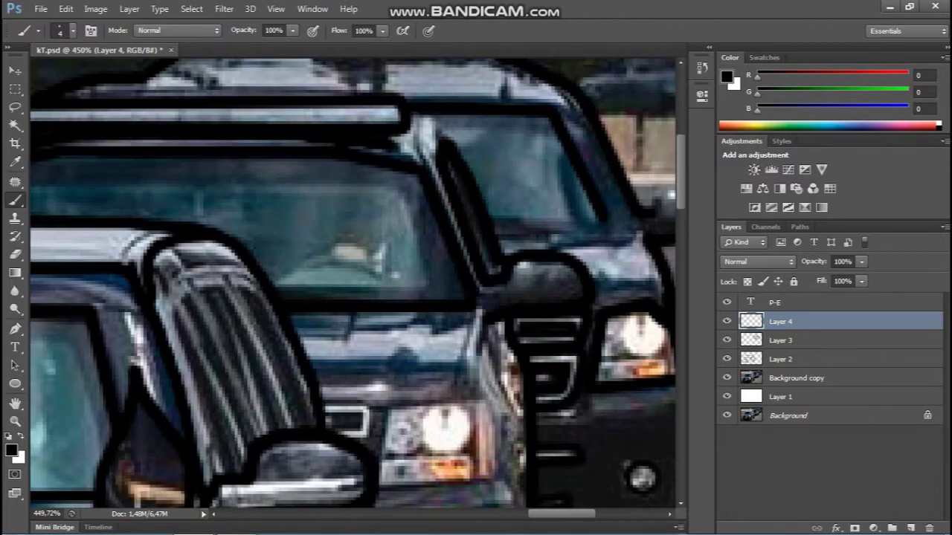
{"action": "scroll", "coordinate": [446, 149], "scroll_direction": "down", "scroll_amount": 2}
{"action": "scroll", "coordinate": [580, 220], "scroll_direction": "down", "scroll_amount": 2}
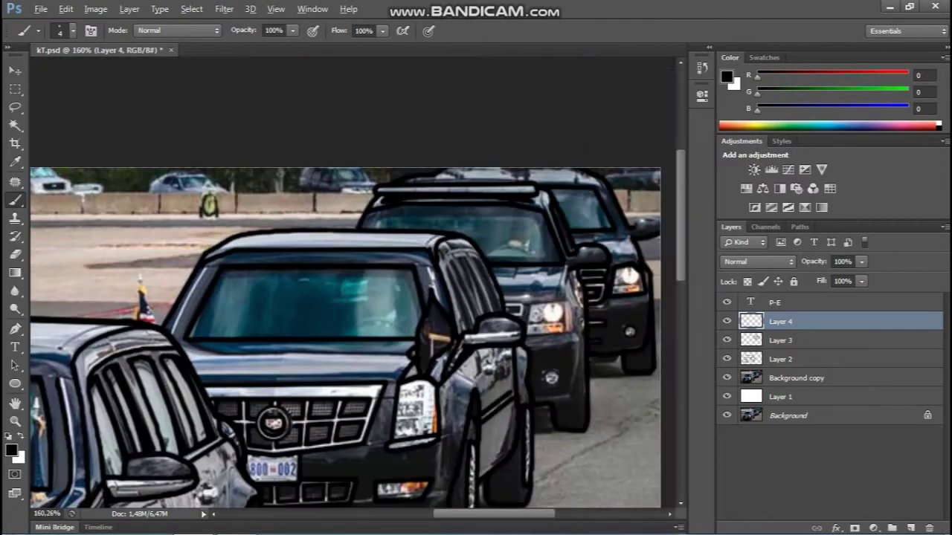
{"action": "scroll", "coordinate": [346, 335], "scroll_direction": "down", "scroll_amount": 2}
{"action": "scroll", "coordinate": [346, 335], "scroll_direction": "up", "scroll_amount": 3}
{"action": "scroll", "coordinate": [346, 335], "scroll_direction": "down", "scroll_amount": 3}
{"action": "scroll", "coordinate": [346, 335], "scroll_direction": "up", "scroll_amount": 2}
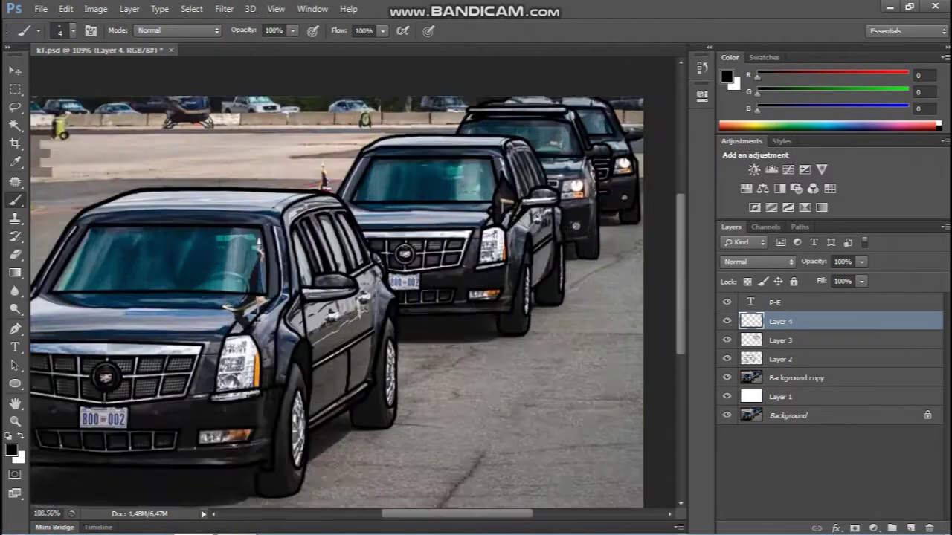
{"action": "scroll", "coordinate": [556, 215], "scroll_direction": "up", "scroll_amount": 3}
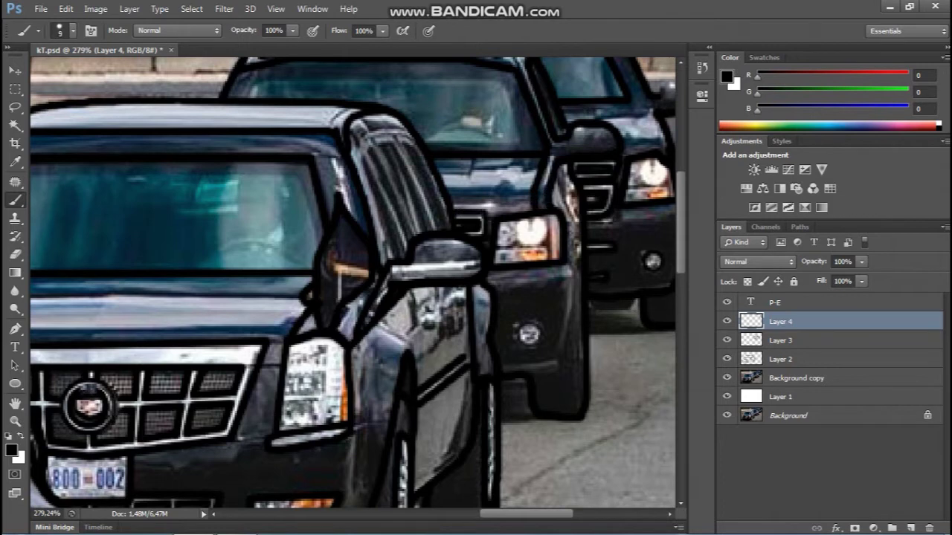
{"action": "left_click", "coordinate": [528, 335]}
{"action": "key", "text": "e"}
{"action": "key", "text": "b"}
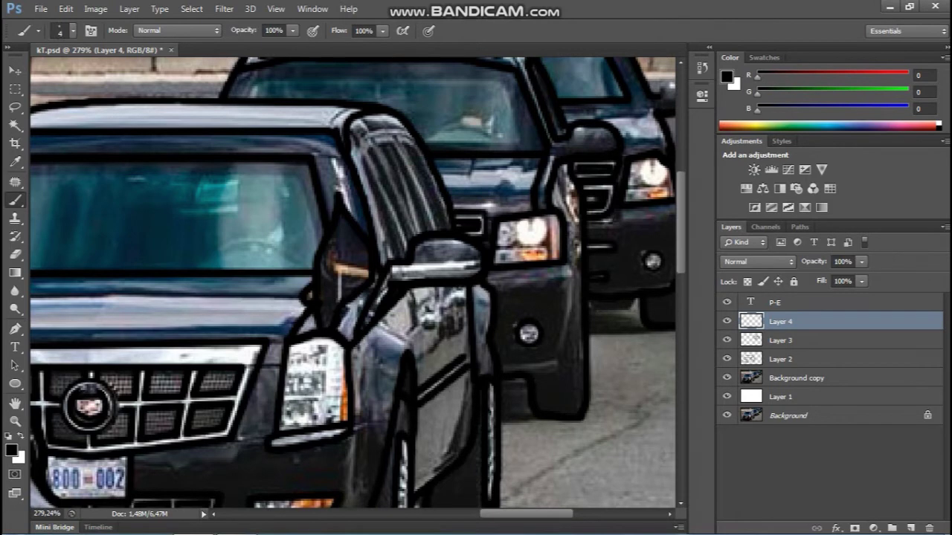
{"action": "left_click_drag", "start_coordinate": [563, 378], "coordinate": [570, 312]}
{"action": "key", "text": "ctrl+z"}
- Toggle the Background copy layer off and on to compare the outlines
{"action": "scroll", "coordinate": [557, 334], "scroll_direction": "down", "scroll_amount": 1}
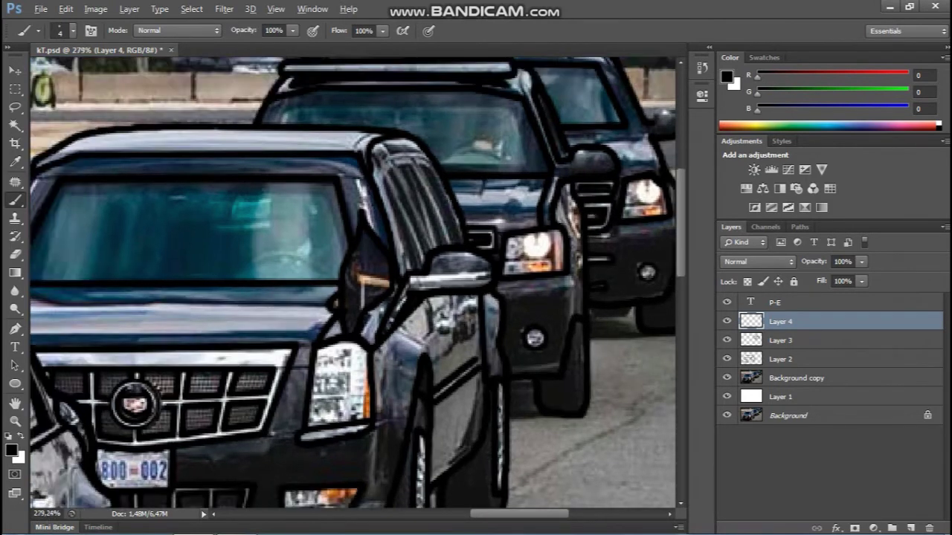
{"action": "scroll", "coordinate": [558, 335], "scroll_direction": "up", "scroll_amount": 2}
{"action": "scroll", "coordinate": [557, 335], "scroll_direction": "down", "scroll_amount": 2}
{"action": "scroll", "coordinate": [587, 370], "scroll_direction": "up", "scroll_amount": 3}
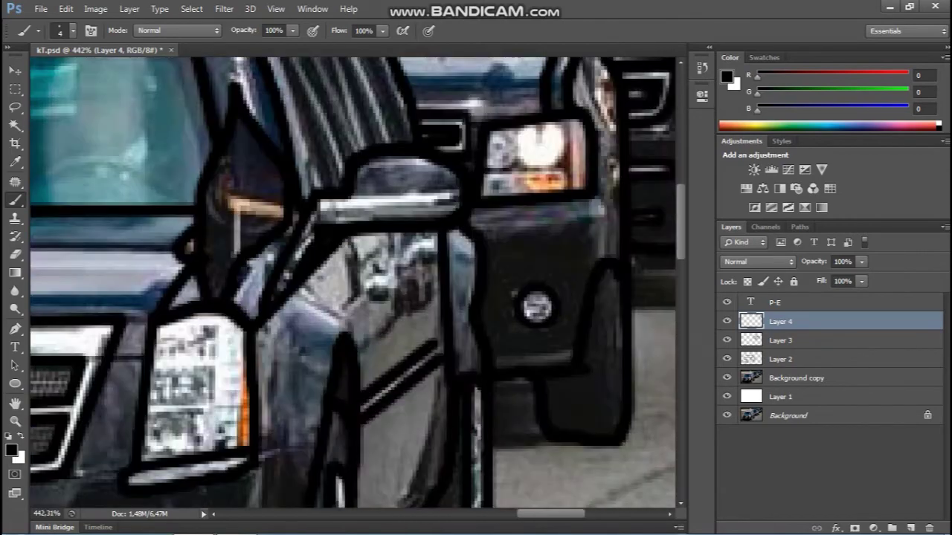
{"action": "scroll", "coordinate": [353, 282], "scroll_direction": "down", "scroll_amount": 2}
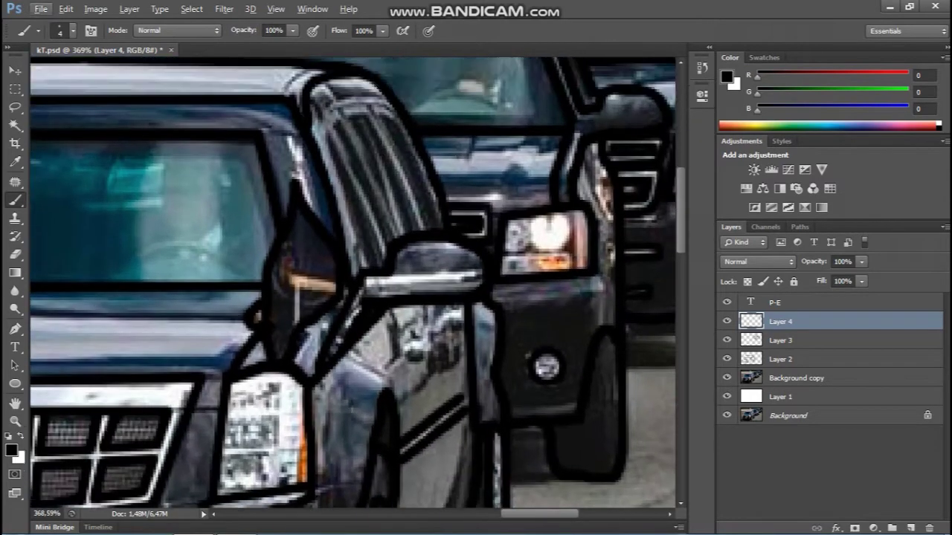
{"action": "scroll", "coordinate": [353, 283], "scroll_direction": "down", "scroll_amount": 2}
{"action": "scroll", "coordinate": [353, 283], "scroll_direction": "down", "scroll_amount": 1}
{"action": "left_click", "coordinate": [726, 378]}
{"action": "left_click", "coordinate": [726, 378]}
{"action": "scroll", "coordinate": [231, 297], "scroll_direction": "up", "scroll_amount": 3}
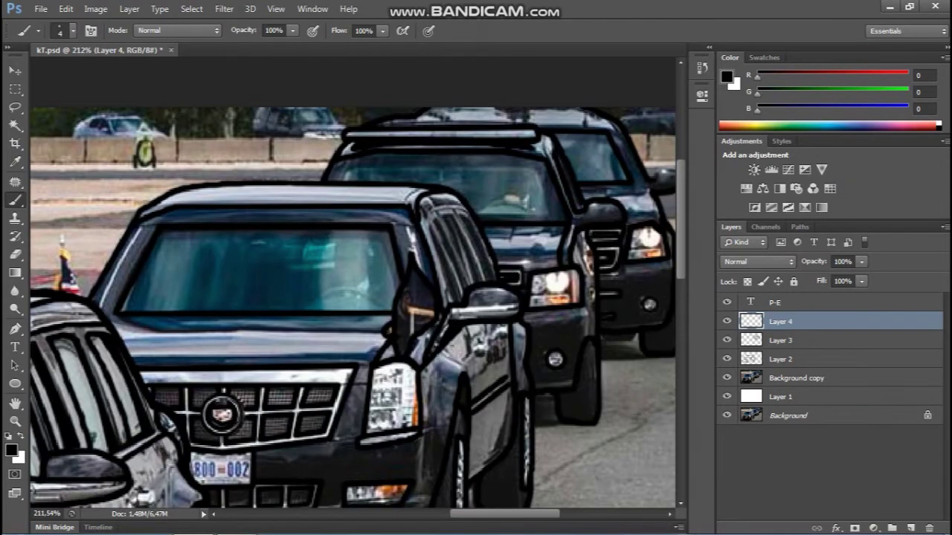
{"action": "scroll", "coordinate": [354, 298], "scroll_direction": "down", "scroll_amount": 2}
- Add Layer 5 above Background copy and select the cars' highlight and dark blue tones with Color Range
{"action": "scroll", "coordinate": [353, 297], "scroll_direction": "down", "scroll_amount": 2}
{"action": "left_click", "coordinate": [910, 527], "text": "ctrl"}
{"action": "key", "text": "y"}
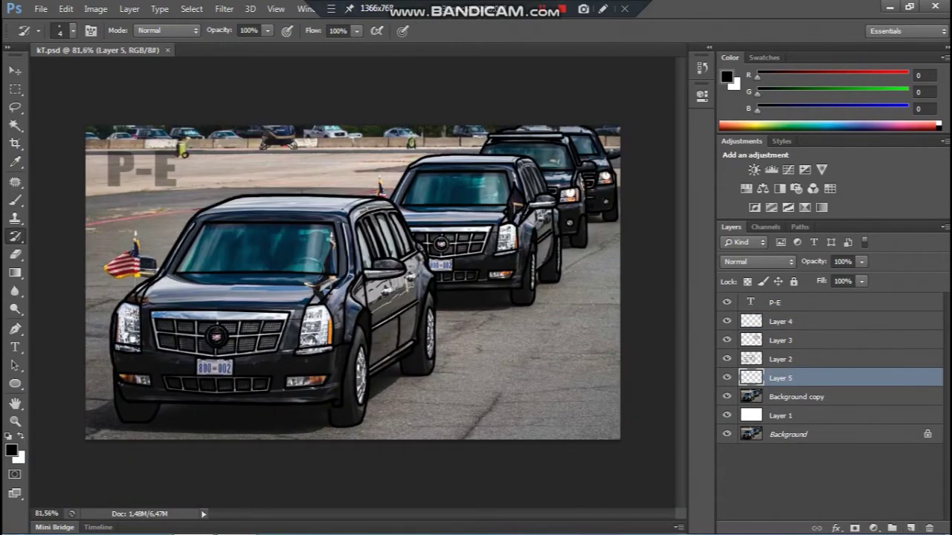
{"action": "key", "text": "Return"}
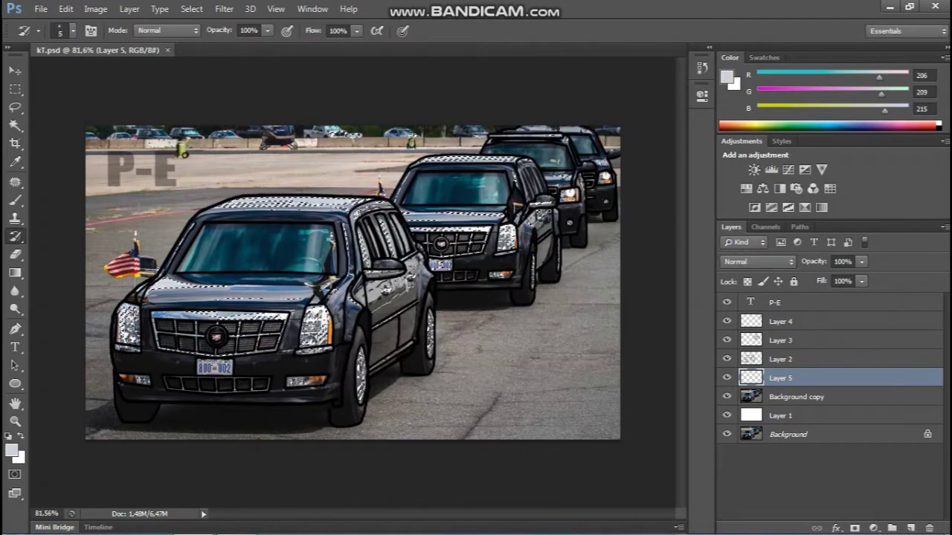
{"action": "key", "text": "alt+s"}
{"action": "key", "text": "c"}
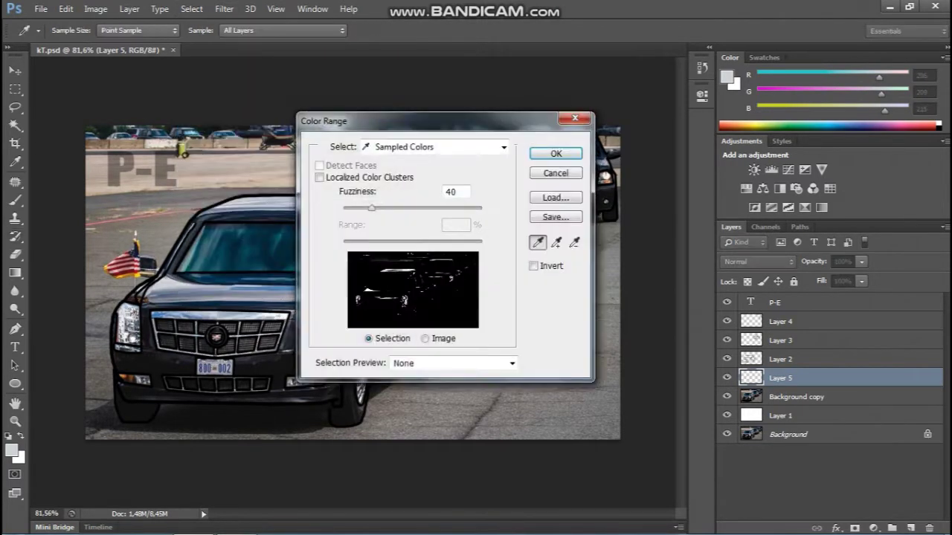
{"action": "key", "text": "Return"}
{"action": "key", "text": "alt+s"}
{"action": "key", "text": "c"}
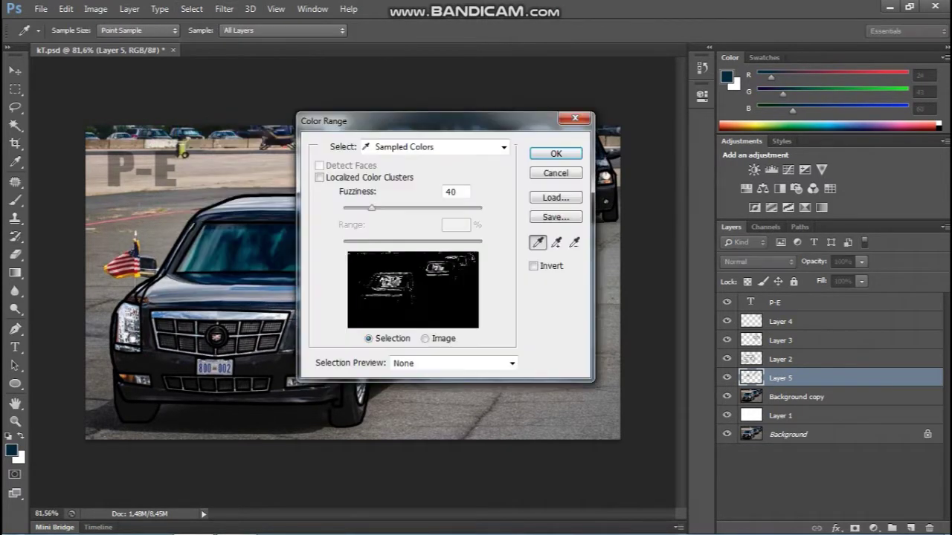
{"action": "key", "text": "Return"}
- Clear and redo the Color Range selection on the cars' dark blue body, then fit the image
{"action": "key", "text": "alt+s"}
{"action": "key", "text": "c"}
{"action": "key", "text": "Return"}
{"action": "key", "text": "y"}
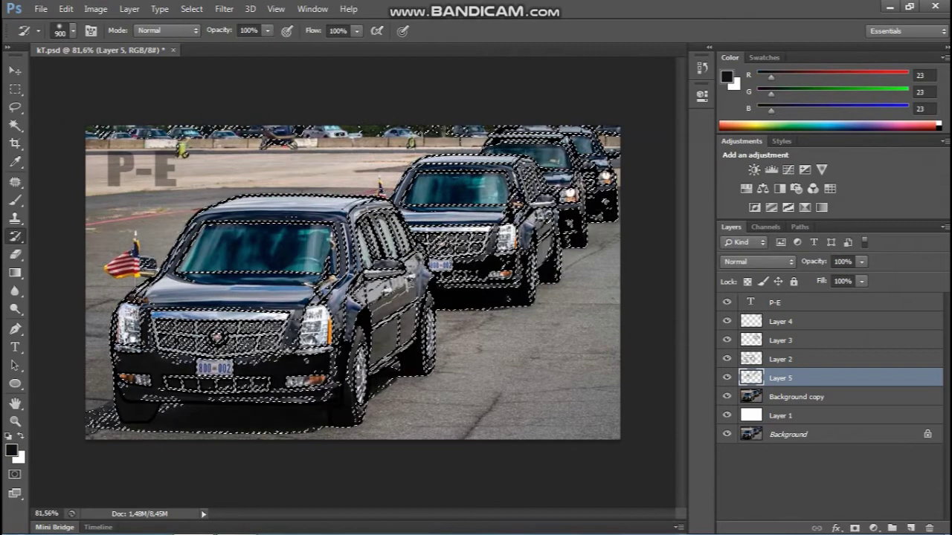
{"action": "key", "text": "ctrl+d"}
{"action": "key", "text": "alt+s"}
{"action": "key", "text": "c"}
{"action": "key", "text": "ctrl+plus"}
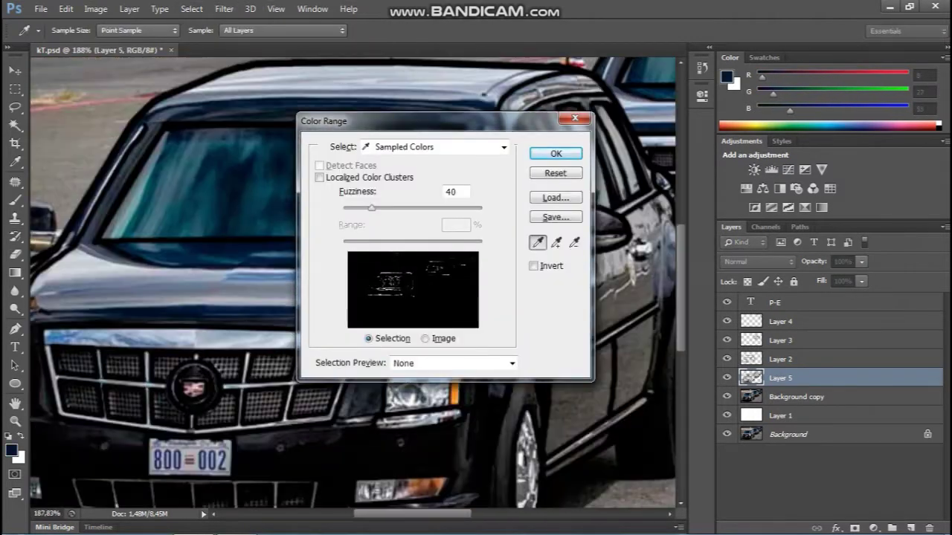
{"action": "key", "text": "Return"}
{"action": "key", "text": "ctrl+0"}
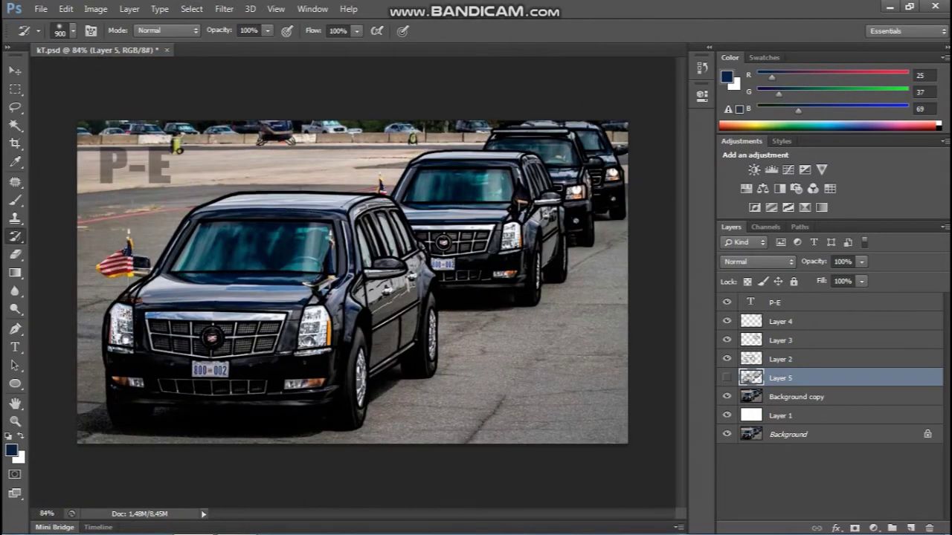
- Make Layer 5 active and visible, then select the windshield colour with Color Range
{"action": "left_click", "coordinate": [795, 396]}
{"action": "left_click", "coordinate": [726, 378]}
{"action": "left_click", "coordinate": [796, 378]}
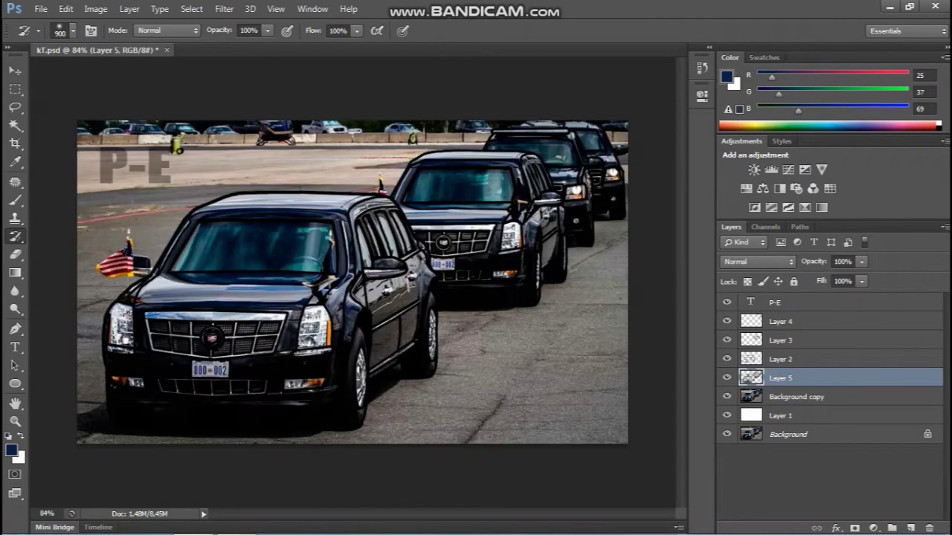
{"action": "key", "text": "alt+s"}
{"action": "key", "text": "c"}
{"action": "left_click", "coordinate": [253, 246]}
{"action": "key", "text": "Return"}
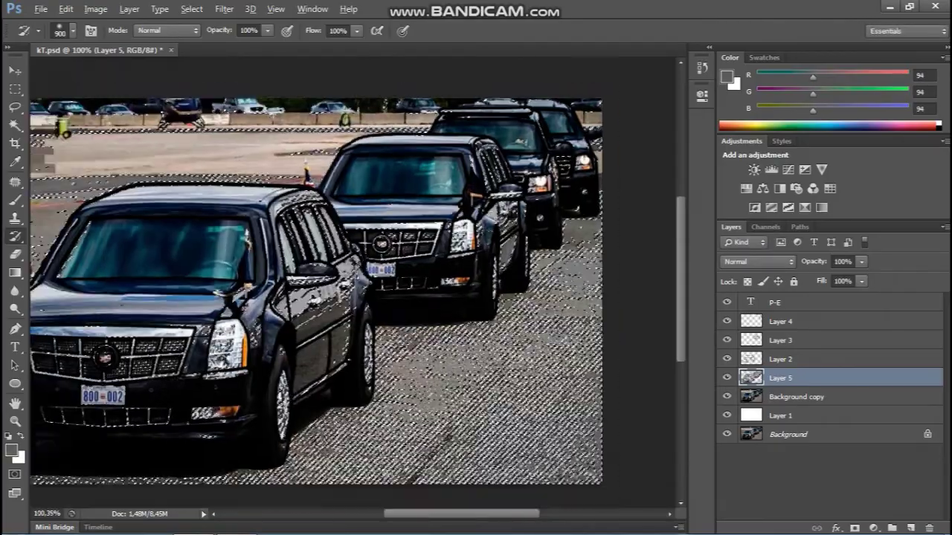
- Hide the Background copy layer and undo the stylized filter look
{"action": "key", "text": "ctrl+0"}
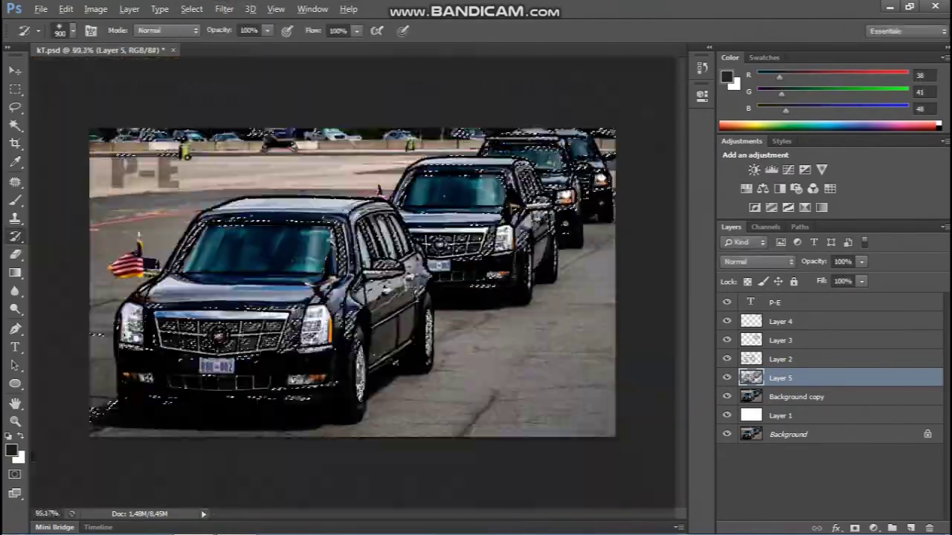
{"action": "left_click", "coordinate": [726, 396]}
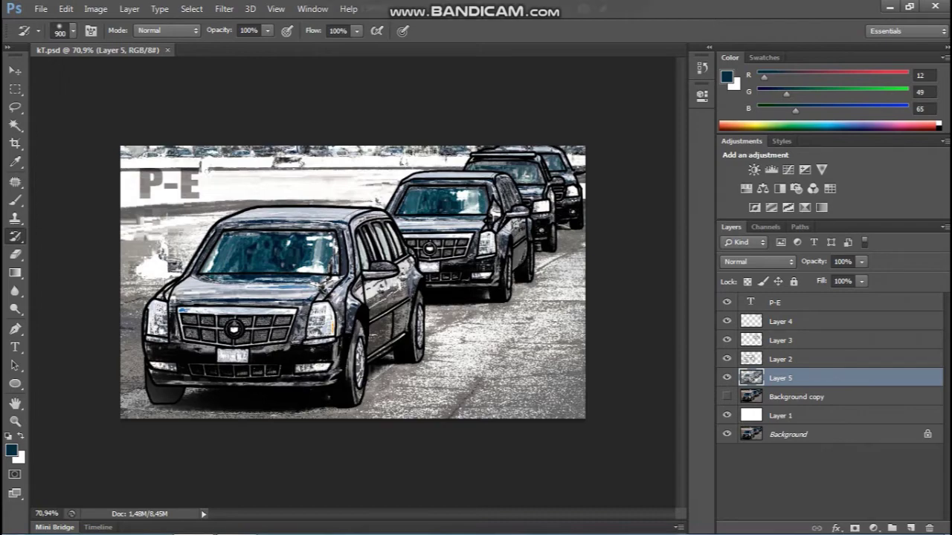
{"action": "key", "text": "ctrl+z"}
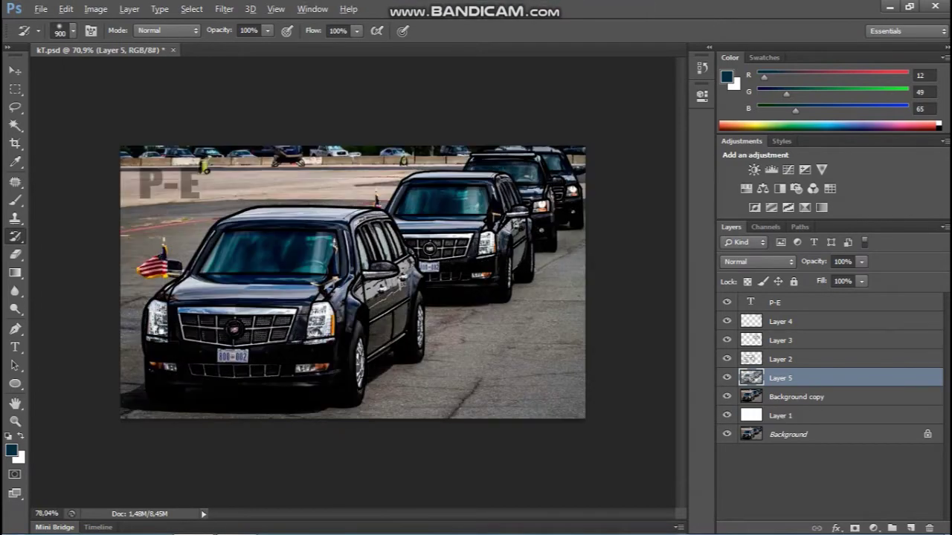
{"action": "scroll", "coordinate": [279, 278], "scroll_direction": "up", "scroll_amount": 5}
- Paint over the front limousine's plate characters in lavender
{"action": "left_click", "coordinate": [191, 9]}
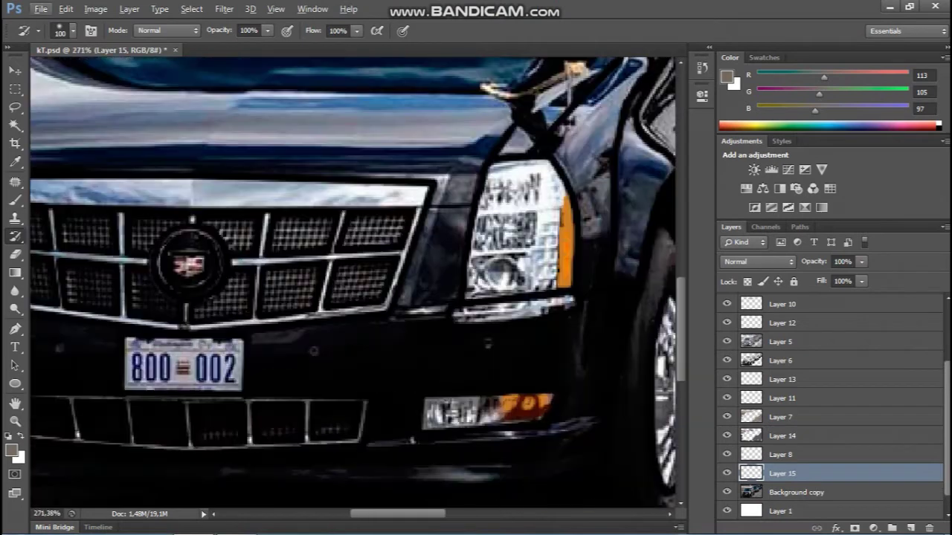
{"action": "key", "text": "b"}
{"action": "left_click", "coordinate": [185, 364], "text": "alt"}
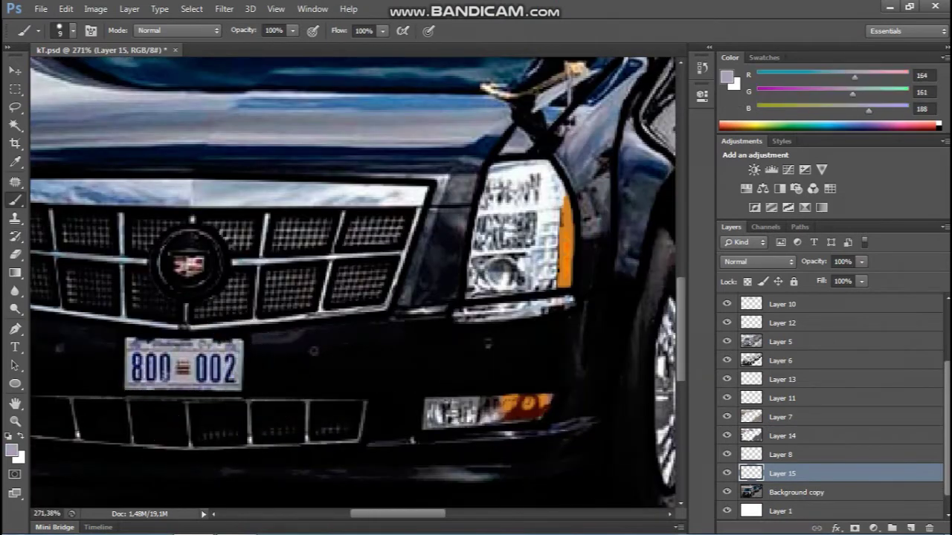
{"action": "left_click_drag", "start_coordinate": [134, 357], "coordinate": [209, 383]}
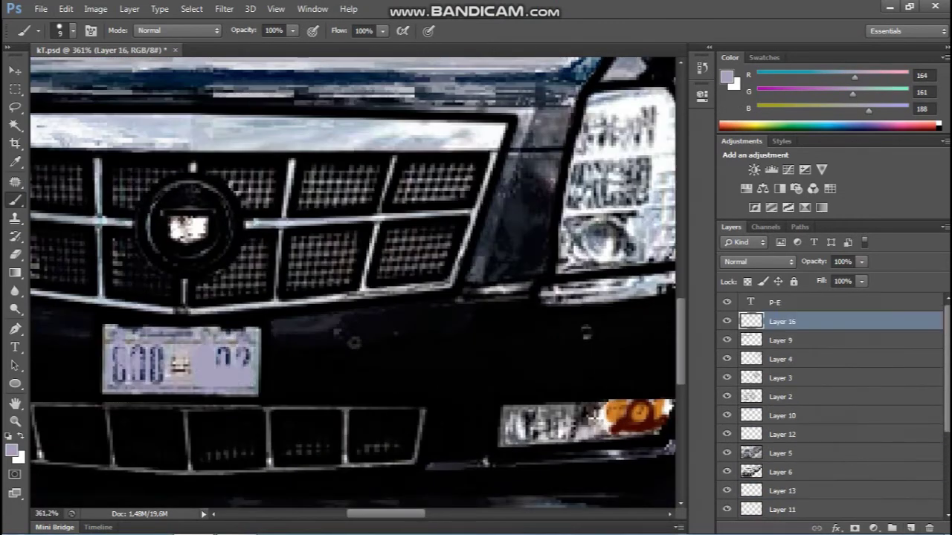
{"action": "mouse_move", "coordinate": [220, 349]}
{"action": "left_mouse_down"}
{"action": "mouse_move", "coordinate": [257, 364]}
{"action": "mouse_move", "coordinate": [104, 333]}
{"action": "left_mouse_up"}
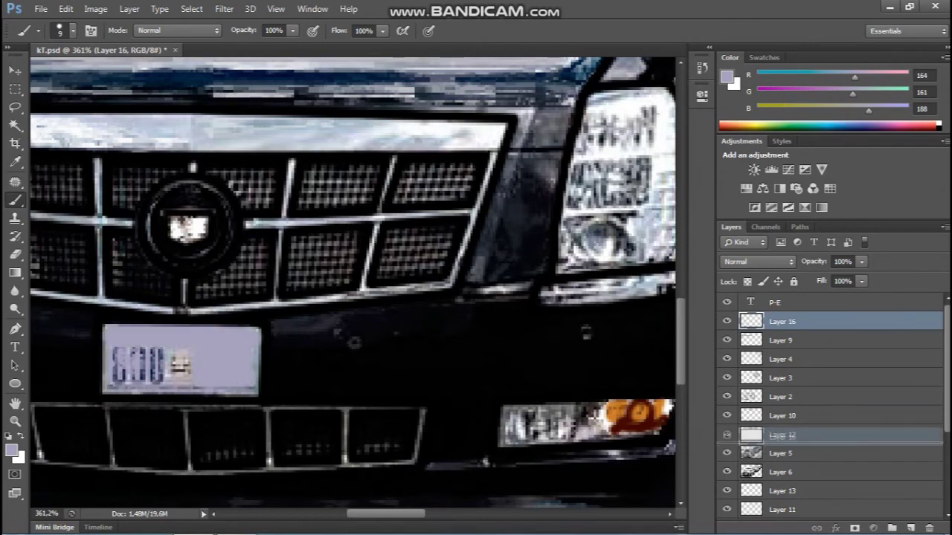
{"action": "left_click_drag", "start_coordinate": [781, 321], "coordinate": [780, 426]}
{"action": "left_click_drag", "start_coordinate": [238, 365], "coordinate": [111, 364]}
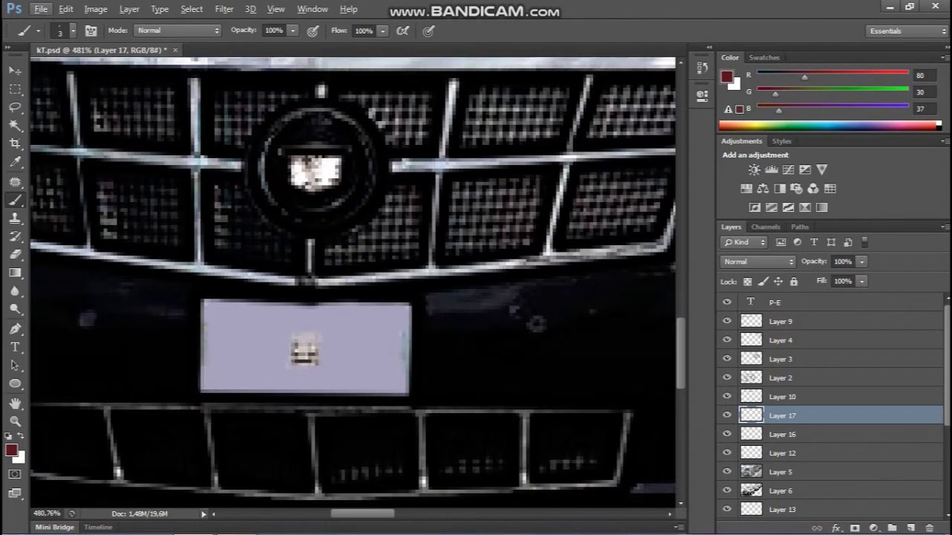
- Add a dark red emblem mark to the plate's centre with a smaller brush on Layer 17
{"action": "key", "text": "bracketleft"}
{"action": "mouse_move", "coordinate": [292, 345]}
{"action": "left_mouse_down"}
{"action": "mouse_move", "coordinate": [322, 344]}
{"action": "mouse_move", "coordinate": [326, 365]}
{"action": "left_mouse_up"}
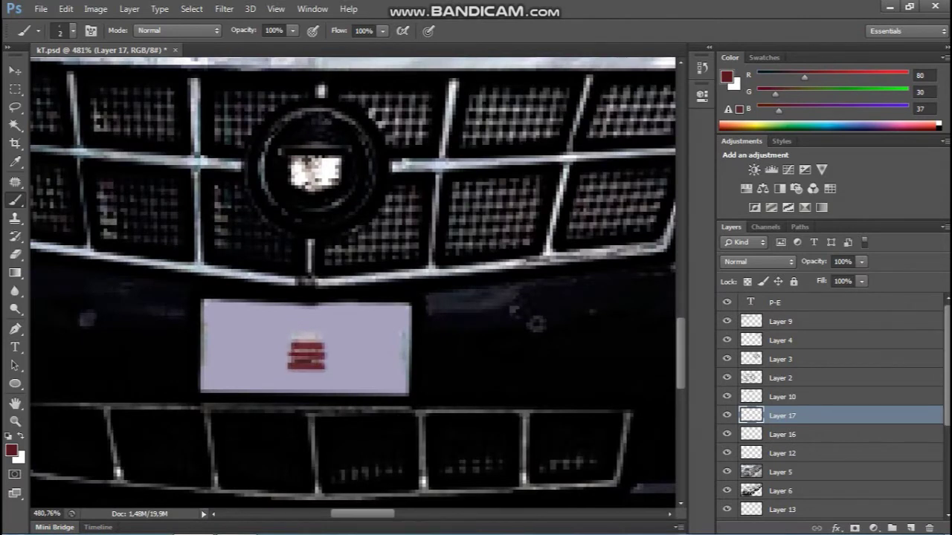
{"action": "left_click", "coordinate": [357, 349], "text": "alt"}
{"action": "left_click", "coordinate": [782, 435]}
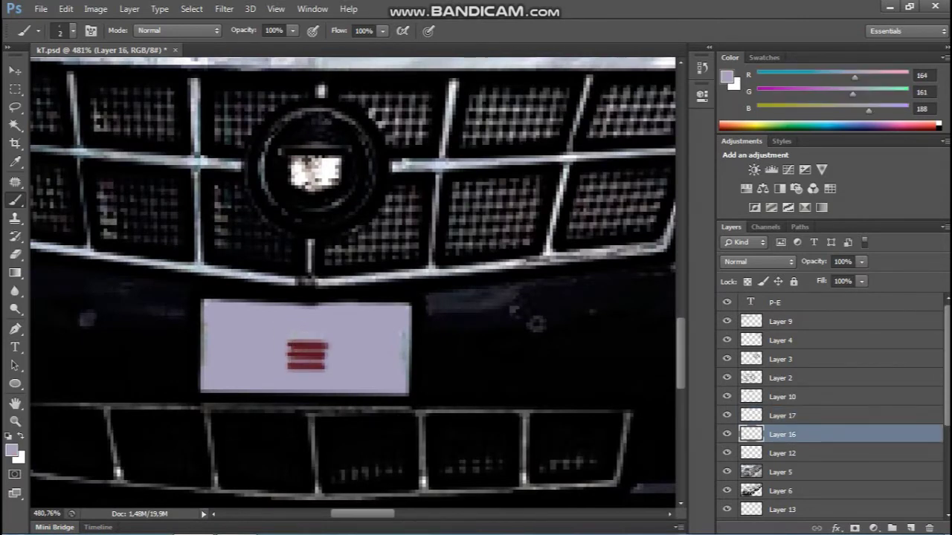
{"action": "left_click", "coordinate": [781, 416]}
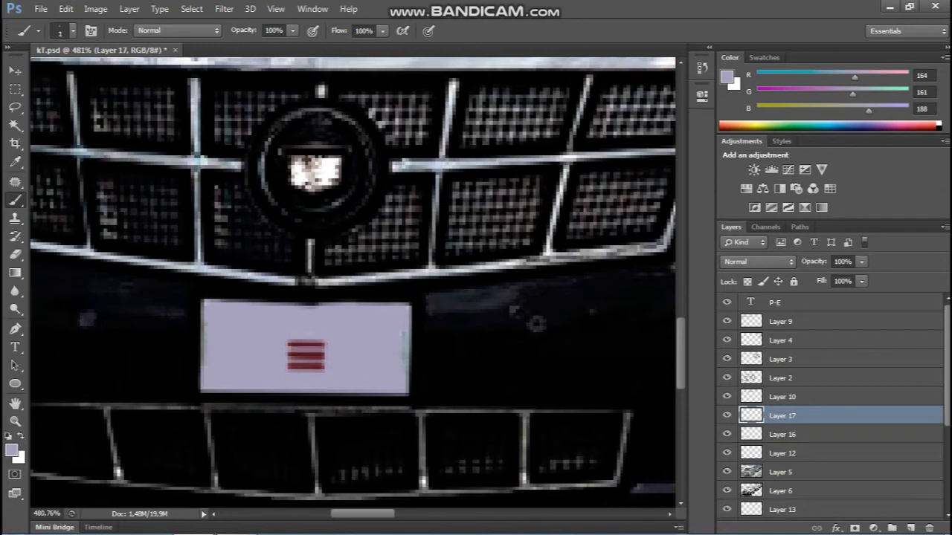
{"action": "left_click", "coordinate": [306, 355], "text": "alt"}
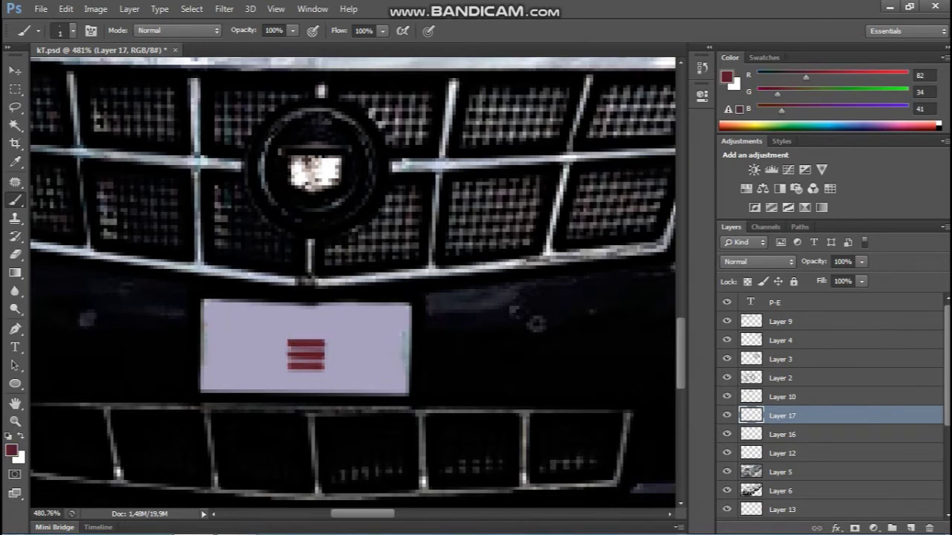
{"action": "left_click", "coordinate": [306, 350], "text": "alt"}
{"action": "left_click", "coordinate": [305, 327], "text": "alt"}
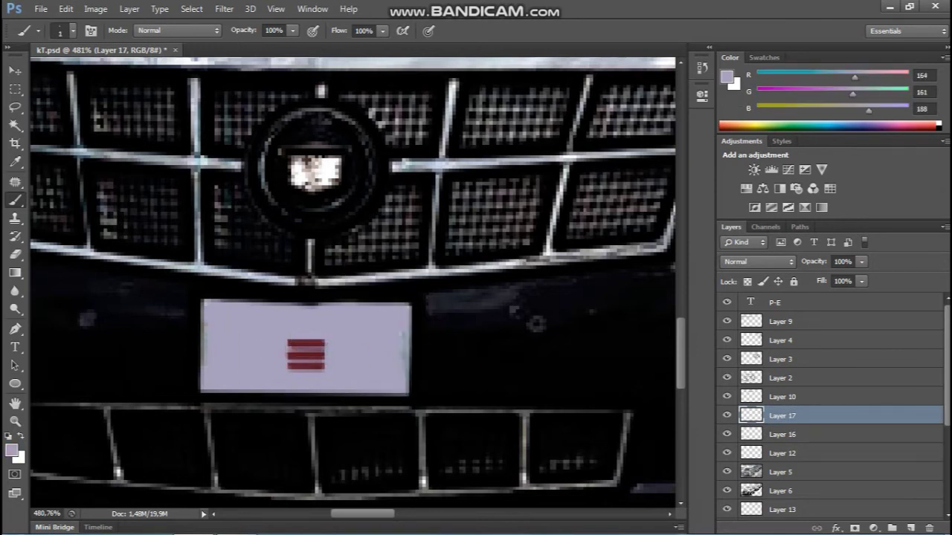
{"action": "left_click", "coordinate": [306, 349], "text": "alt"}
{"action": "key", "text": "ctrl+0"}
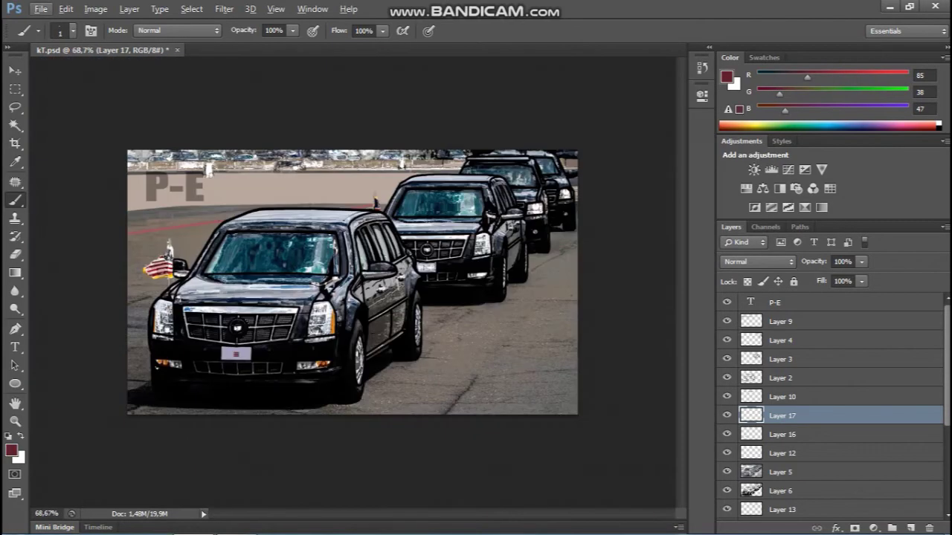
- Add Layer 18 and brush dark grey over the pavement, erasing overspill
{"action": "left_click", "coordinate": [237, 355], "text": "ctrl"}
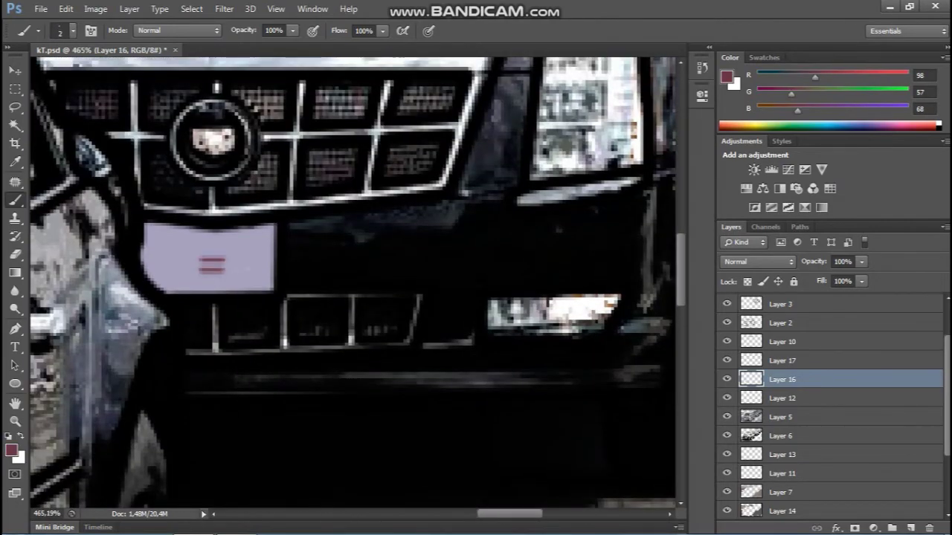
{"action": "key", "text": "ctrl+0"}
{"action": "left_click", "coordinate": [340, 378], "text": "alt"}
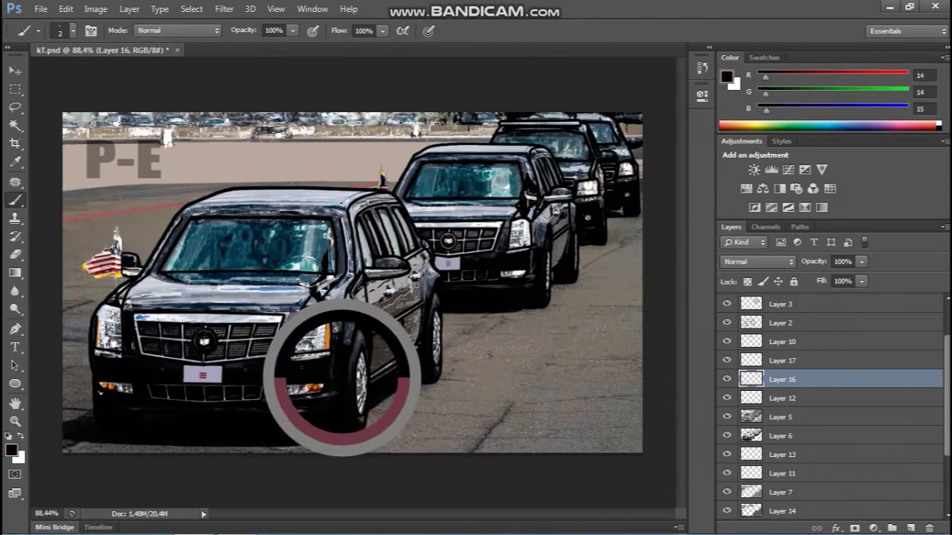
{"action": "left_click", "coordinate": [340, 378], "text": "ctrl"}
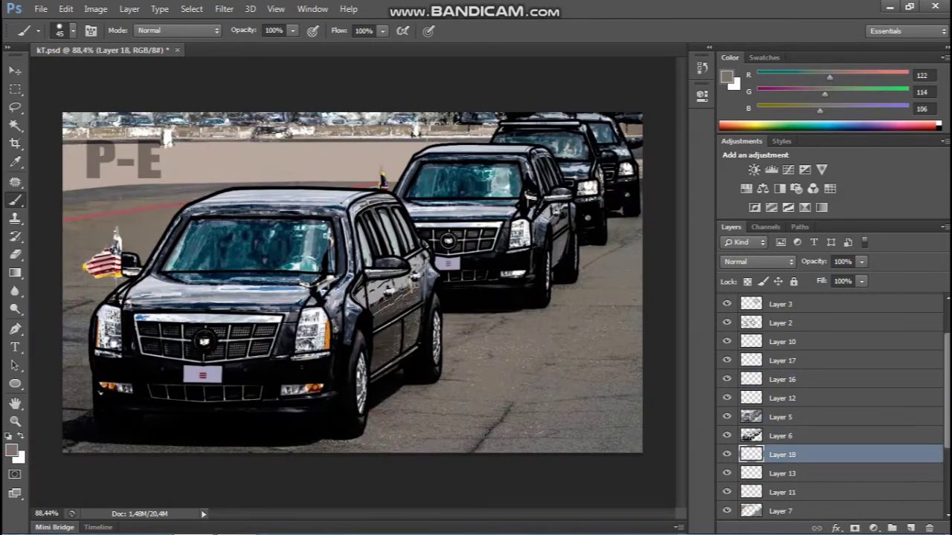
{"action": "mouse_move", "coordinate": [357, 439]}
{"action": "left_mouse_down"}
{"action": "mouse_move", "coordinate": [595, 267]}
{"action": "mouse_move", "coordinate": [461, 327]}
{"action": "left_mouse_up"}
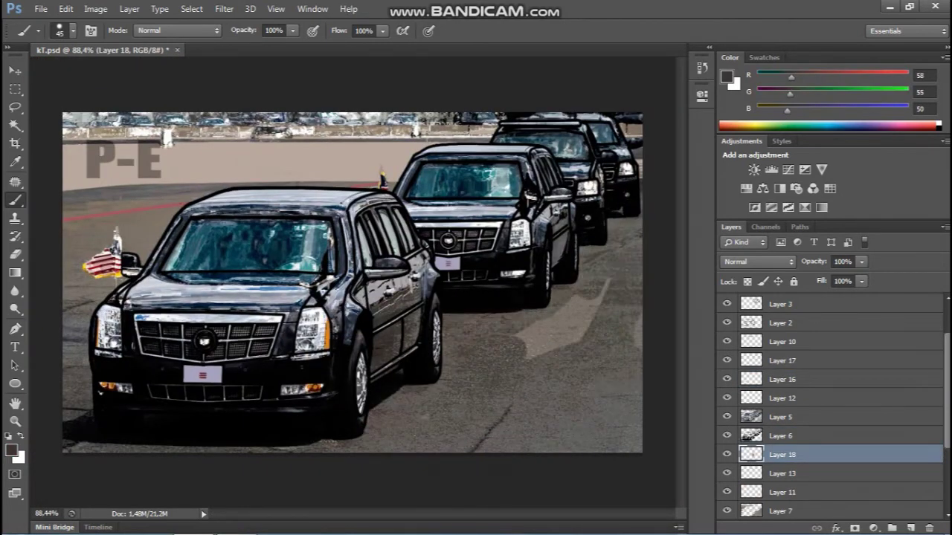
{"action": "left_click_drag", "start_coordinate": [521, 350], "coordinate": [609, 282]}
{"action": "mouse_move", "coordinate": [104, 308]}
{"action": "left_mouse_down"}
{"action": "mouse_move", "coordinate": [70, 283]}
{"action": "mouse_move", "coordinate": [185, 199]}
{"action": "mouse_move", "coordinate": [75, 257]}
{"action": "mouse_move", "coordinate": [111, 288]}
{"action": "left_mouse_up"}
{"action": "key", "text": "e"}
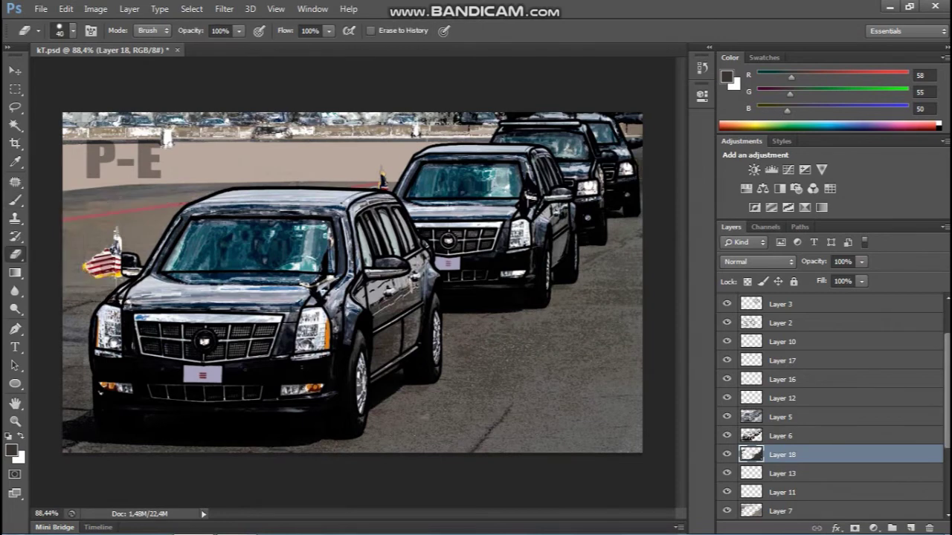
{"action": "key", "text": "b"}
- Trace near-black outlines along the front limousine's windshield, rear door and grille top
{"action": "left_click", "coordinate": [277, 319], "text": "alt"}
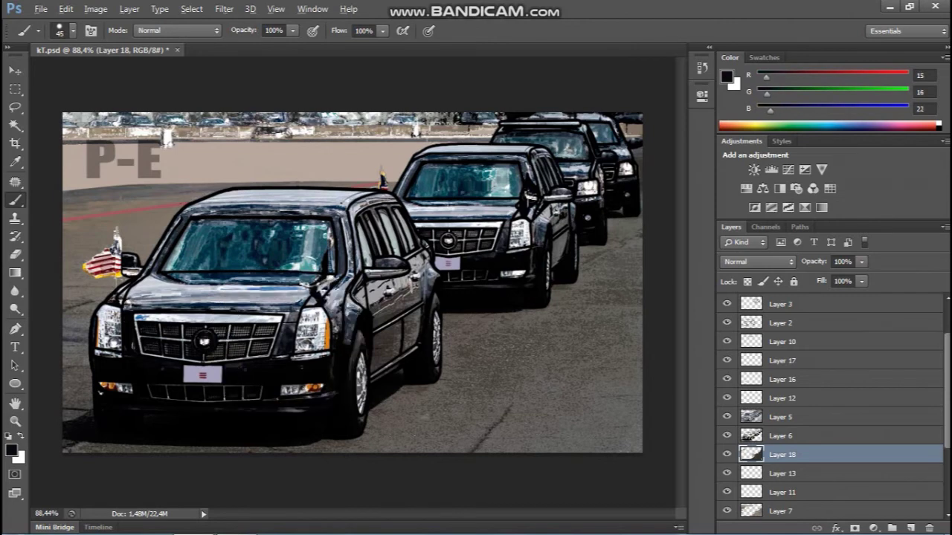
{"action": "scroll", "coordinate": [282, 332], "scroll_direction": "up", "scroll_amount": 2}
{"action": "mouse_move", "coordinate": [327, 264]}
{"action": "left_mouse_down"}
{"action": "mouse_move", "coordinate": [104, 261]}
{"action": "mouse_move", "coordinate": [161, 170]}
{"action": "mouse_move", "coordinate": [182, 167]}
{"action": "mouse_move", "coordinate": [364, 223]}
{"action": "mouse_move", "coordinate": [349, 338]}
{"action": "mouse_move", "coordinate": [414, 266]}
{"action": "left_mouse_up"}
{"action": "key", "text": "bracketleft"}
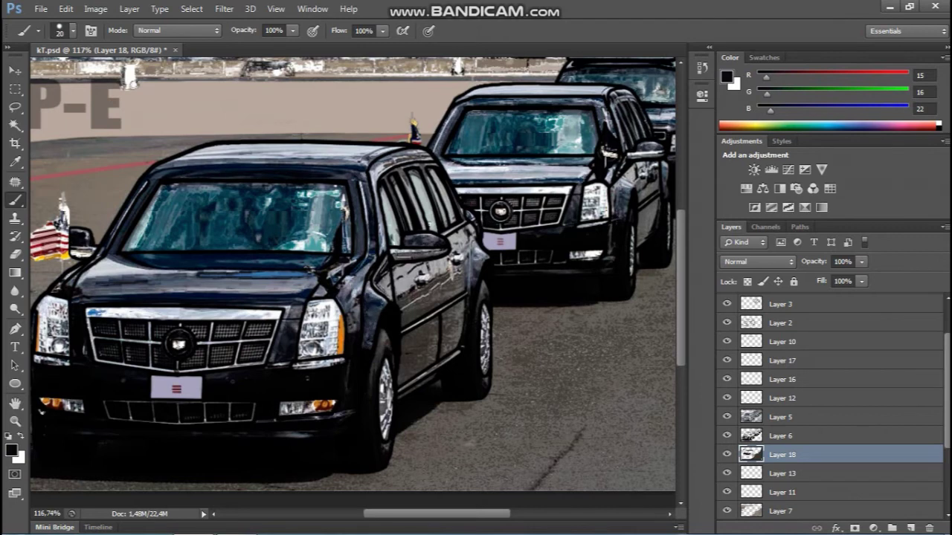
{"action": "left_click_drag", "start_coordinate": [463, 249], "coordinate": [446, 316]}
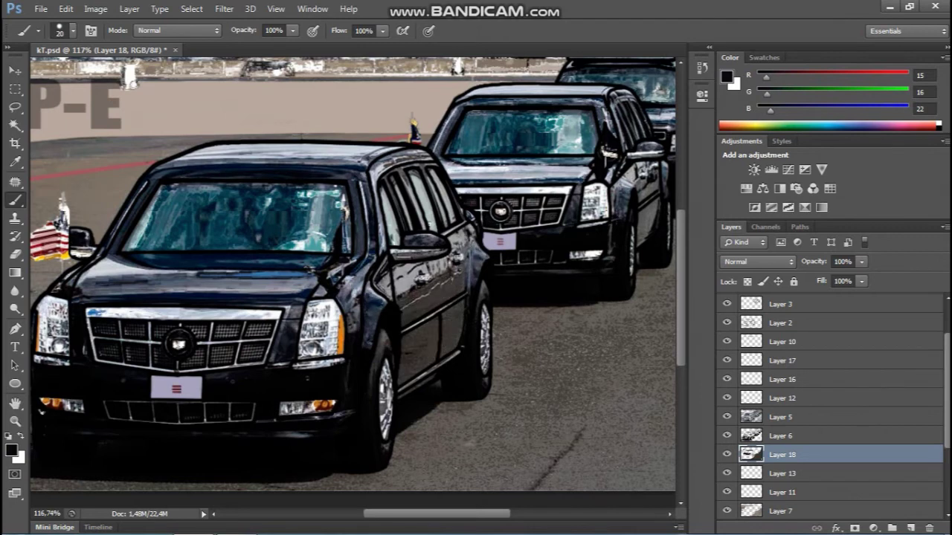
{"action": "mouse_move", "coordinate": [298, 297]}
{"action": "left_mouse_down"}
{"action": "mouse_move", "coordinate": [424, 208]}
{"action": "mouse_move", "coordinate": [402, 215]}
{"action": "mouse_move", "coordinate": [414, 185]}
{"action": "left_mouse_up"}
{"action": "left_click_drag", "start_coordinate": [353, 182], "coordinate": [229, 183]}
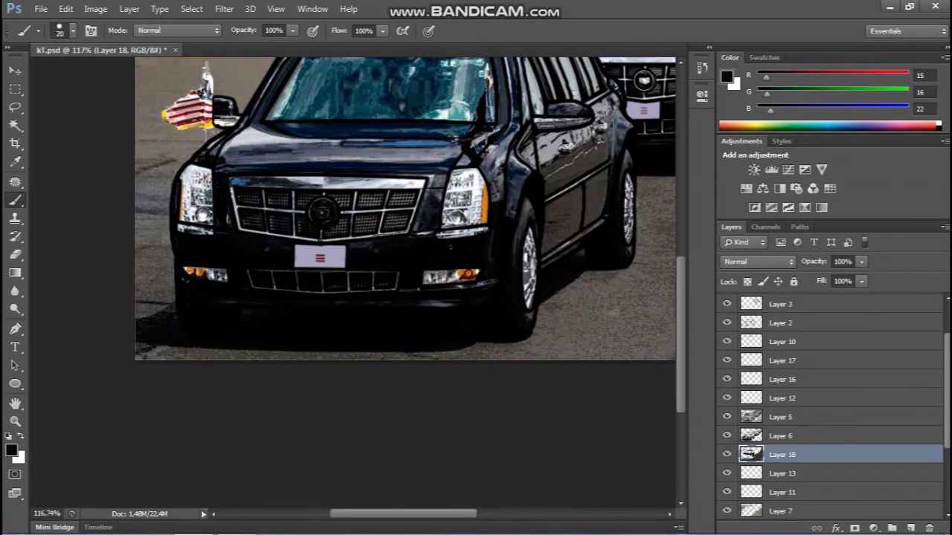
{"action": "scroll", "coordinate": [829, 401], "scroll_direction": "down", "scroll_amount": 3}
- Make Layer 11 the active layer and sample a dark navy for tinting
{"action": "scroll", "coordinate": [405, 230], "scroll_direction": "up", "scroll_amount": 1}
{"action": "key", "text": "e"}
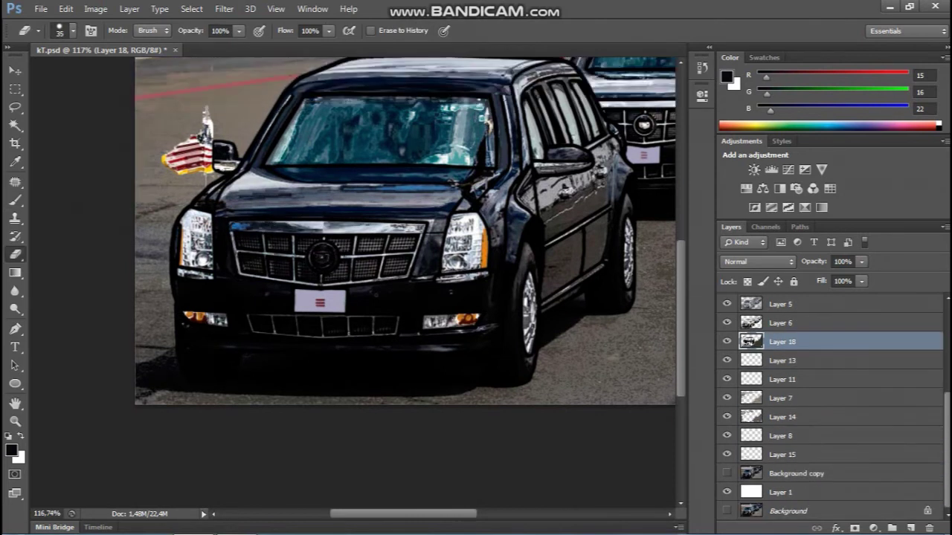
{"action": "key", "text": "b"}
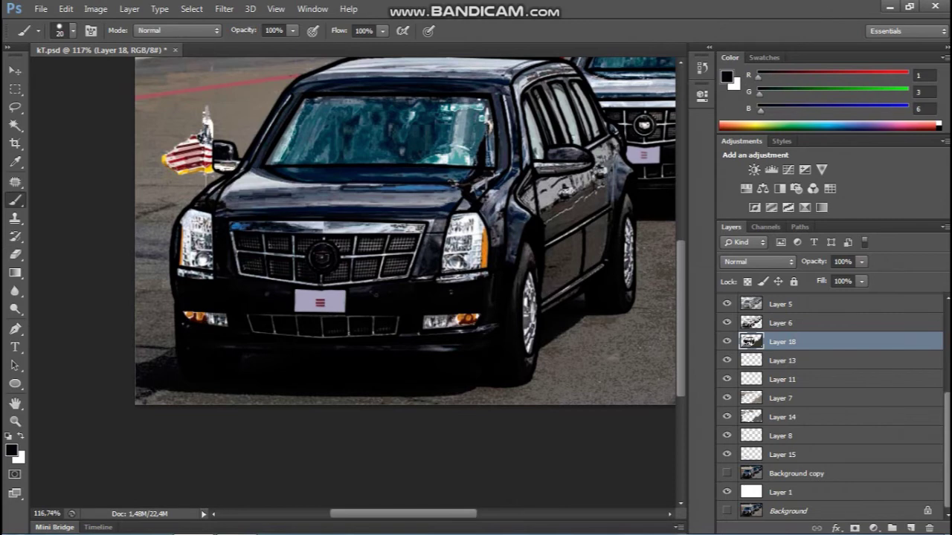
{"action": "left_click", "coordinate": [781, 323]}
{"action": "left_click", "coordinate": [782, 360]}
{"action": "left_click", "coordinate": [782, 379]}
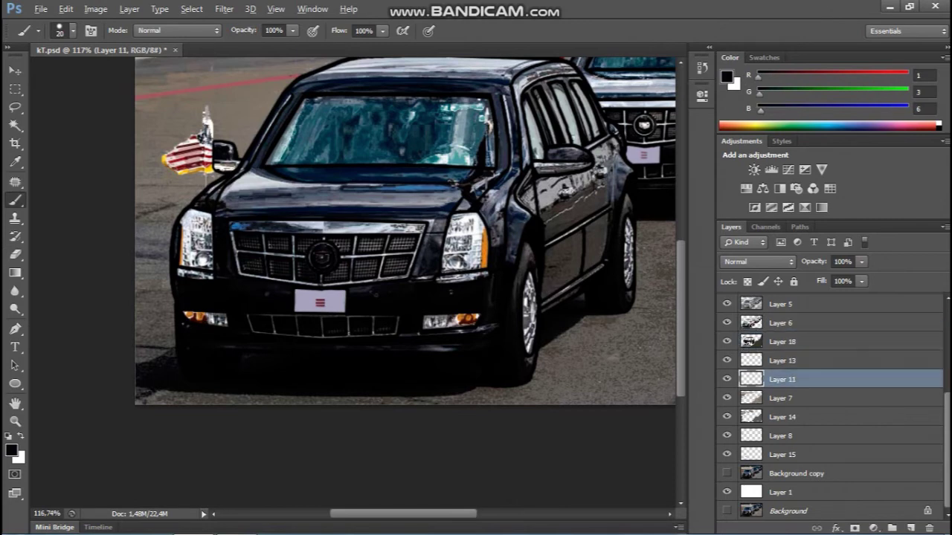
{"action": "scroll", "coordinate": [315, 280], "scroll_direction": "down", "scroll_amount": 3}
{"action": "left_click", "coordinate": [315, 281], "text": "alt"}
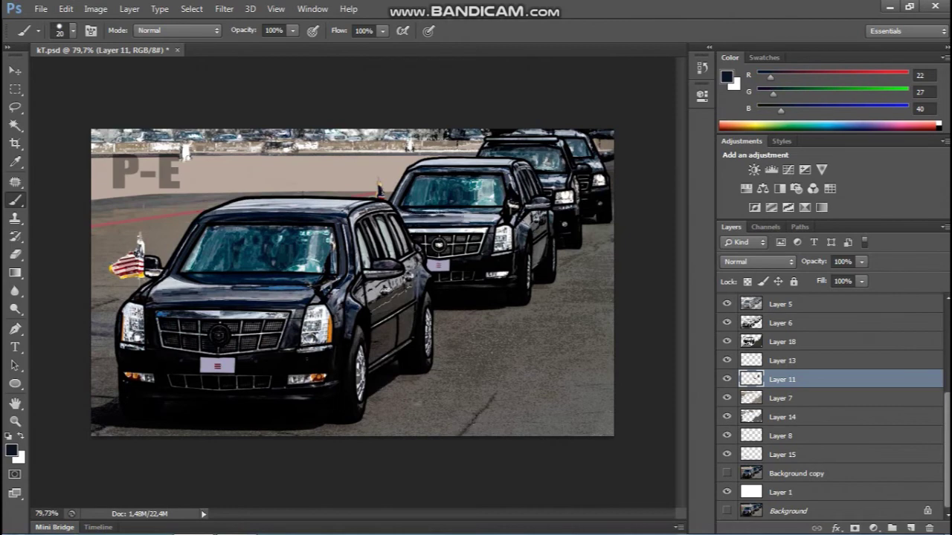
- Tint the second limousine's and rear SUVs' windshields dark navy, redoing one stroke
{"action": "scroll", "coordinate": [443, 189], "scroll_direction": "up", "scroll_amount": 3}
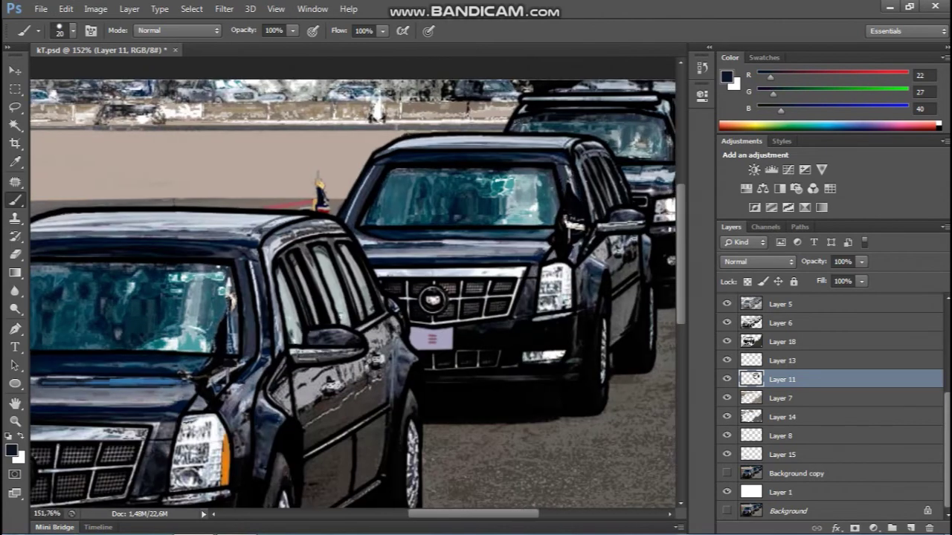
{"action": "scroll", "coordinate": [353, 293], "scroll_direction": "right", "scroll_amount": 5}
{"action": "scroll", "coordinate": [308, 295], "scroll_direction": "up", "scroll_amount": 1}
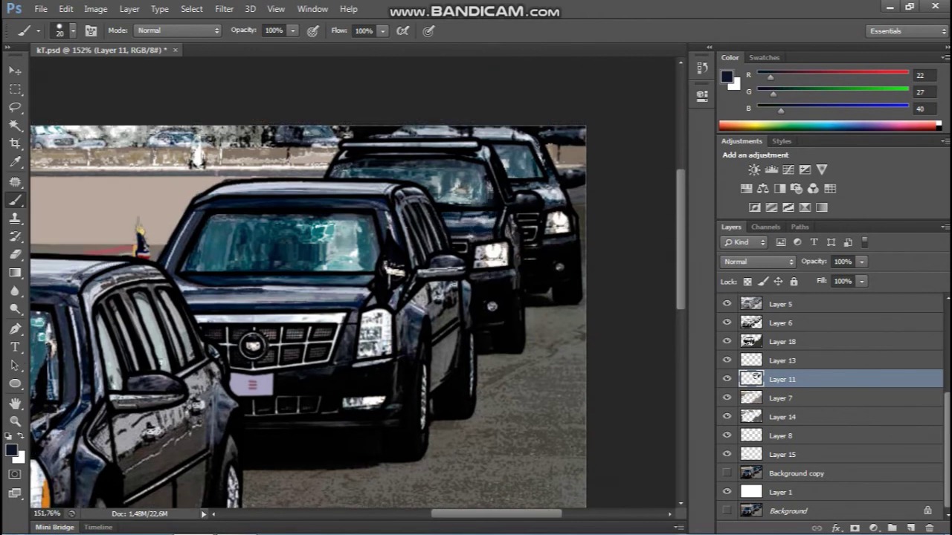
{"action": "left_click_drag", "start_coordinate": [391, 131], "coordinate": [559, 201]}
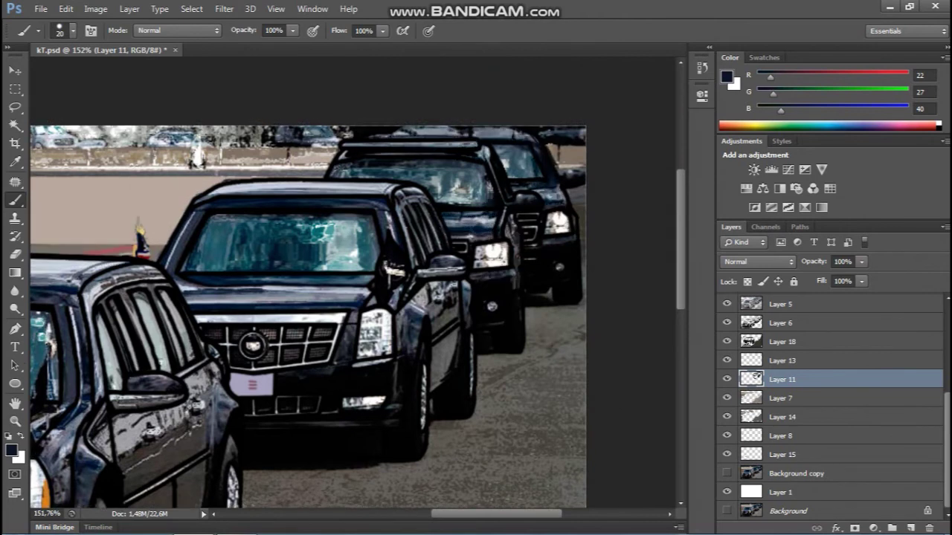
{"action": "mouse_move", "coordinate": [372, 235]}
{"action": "left_mouse_down"}
{"action": "mouse_move", "coordinate": [312, 245]}
{"action": "mouse_move", "coordinate": [197, 224]}
{"action": "left_mouse_up"}
{"action": "mouse_move", "coordinate": [338, 171]}
{"action": "left_mouse_down"}
{"action": "mouse_move", "coordinate": [431, 174]}
{"action": "mouse_move", "coordinate": [473, 189]}
{"action": "left_mouse_up"}
{"action": "left_click_drag", "start_coordinate": [509, 162], "coordinate": [429, 219]}
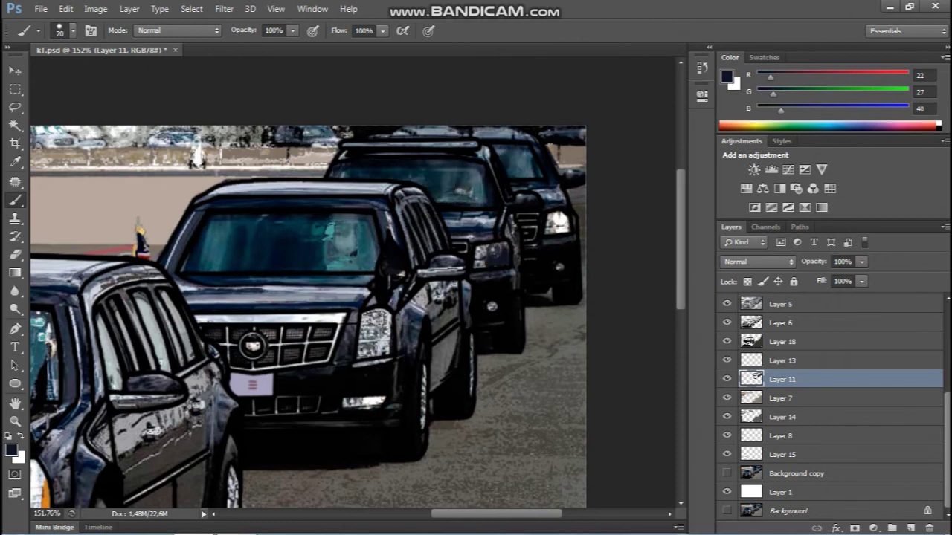
{"action": "key", "text": "ctrl+alt+z"}
{"action": "key", "text": "ctrl+alt+z"}
{"action": "left_click_drag", "start_coordinate": [375, 238], "coordinate": [189, 238]}
{"action": "mouse_move", "coordinate": [490, 182]}
{"action": "left_mouse_down"}
{"action": "mouse_move", "coordinate": [334, 168]}
{"action": "mouse_move", "coordinate": [532, 163]}
{"action": "left_mouse_up"}
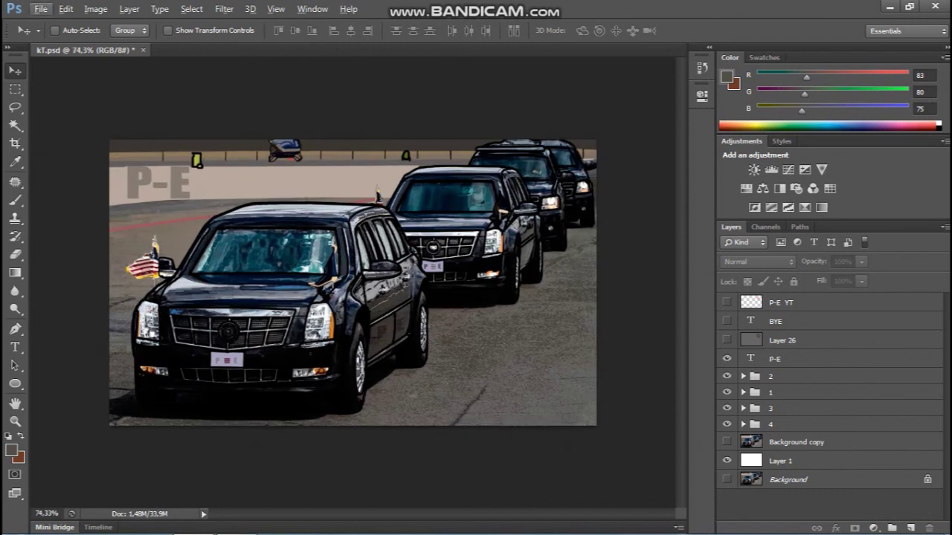
- Reveal the grey BYE end card by dragging across the layer visibility icons
{"action": "left_click_drag", "start_coordinate": [726, 340], "coordinate": [726, 320]}
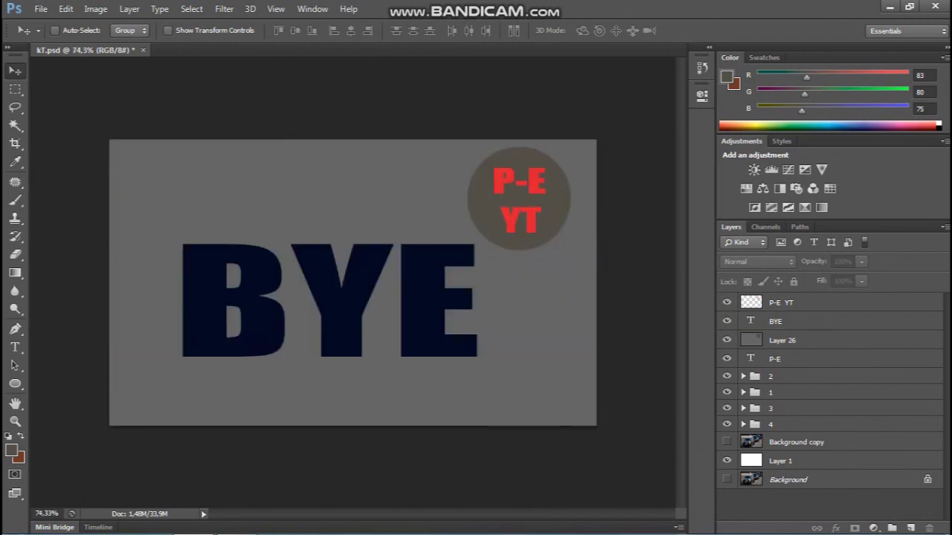